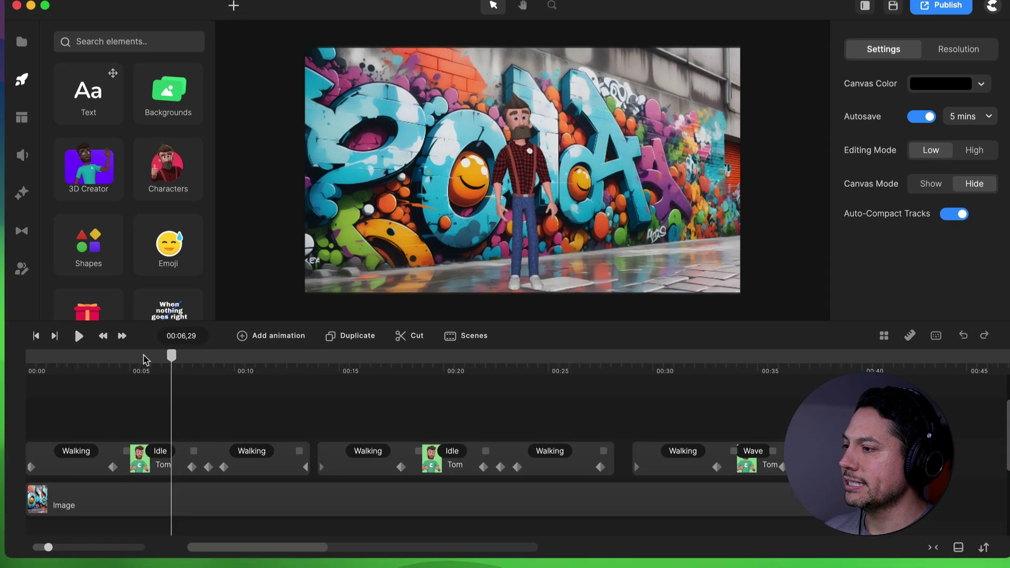
Preview Tom's old walk-in, then select and delete every clip in the scene
{"action": "left_click_drag", "start_coordinate": [255, 338], "coordinate": [154, 351]}
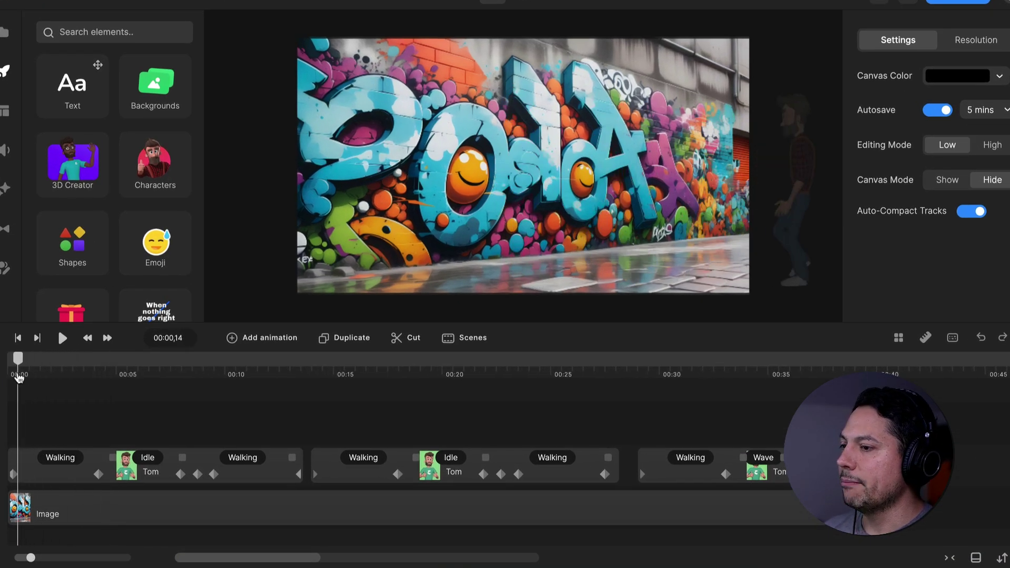
{"action": "left_click_drag", "start_coordinate": [18, 376], "coordinate": [921, 323]}
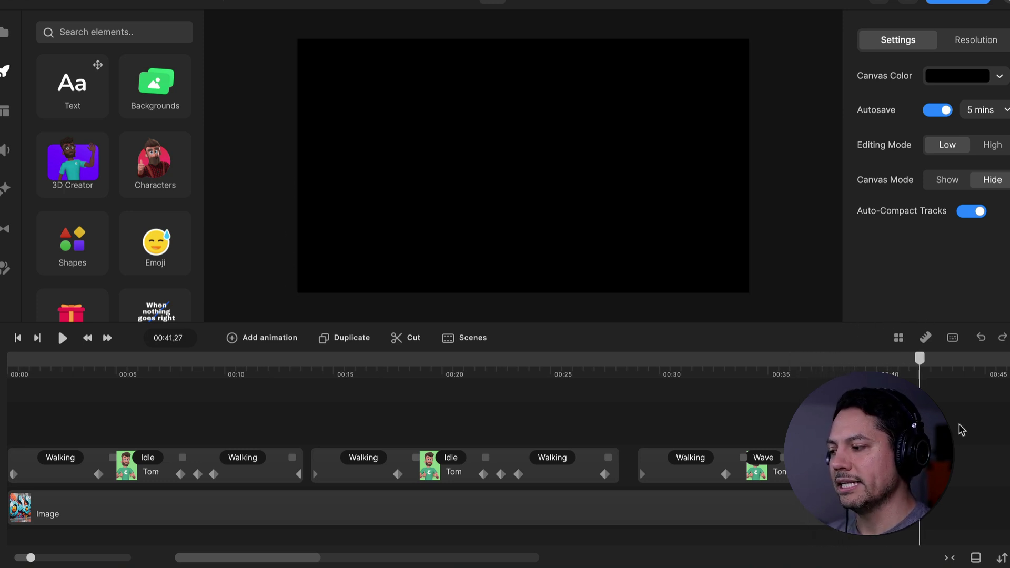
{"action": "left_click_drag", "start_coordinate": [956, 426], "coordinate": [11, 510]}
{"action": "key", "text": "Delete"}
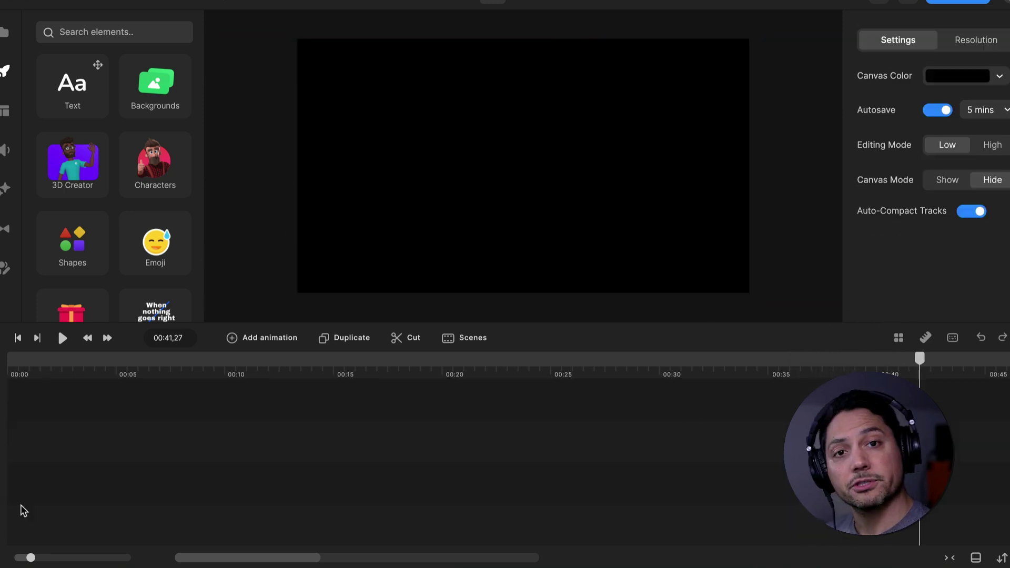
Search backgrounds for 'graf' and add the Graffiti Wall image to the scene
{"action": "left_click", "coordinate": [193, 91]}
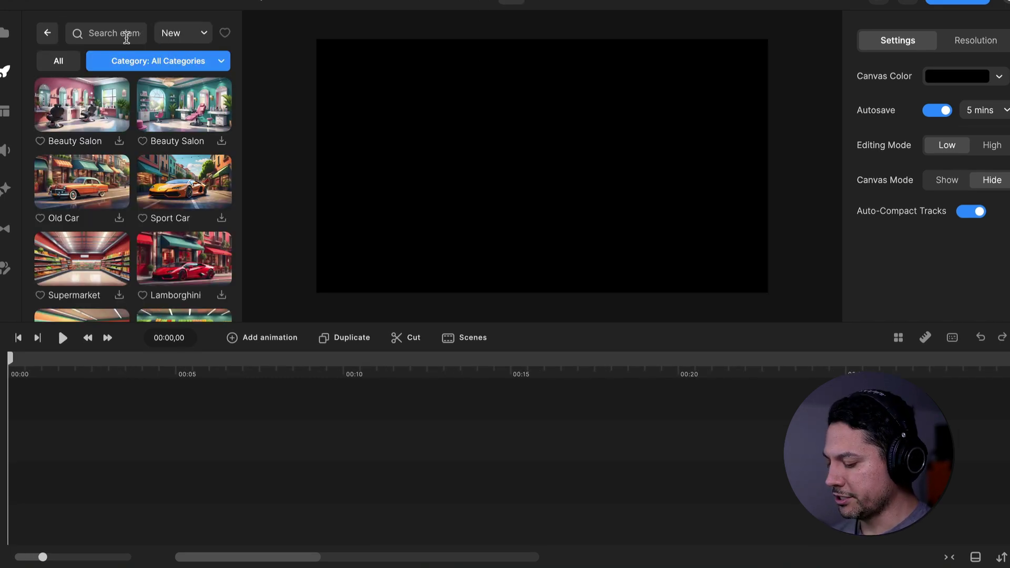
{"action": "left_click", "coordinate": [126, 34]}
{"action": "type", "text": "graf"}
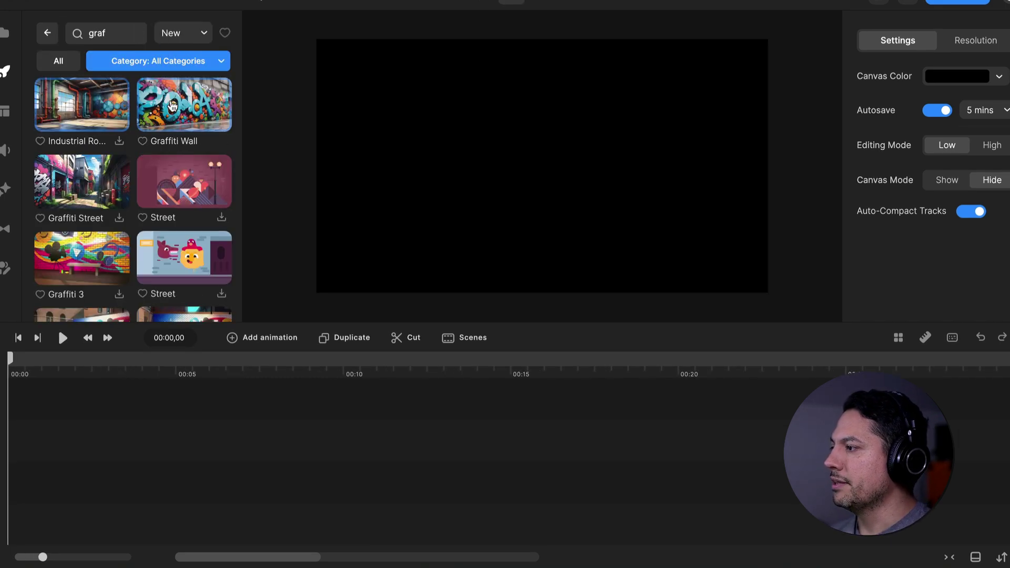
{"action": "left_click", "coordinate": [170, 109]}
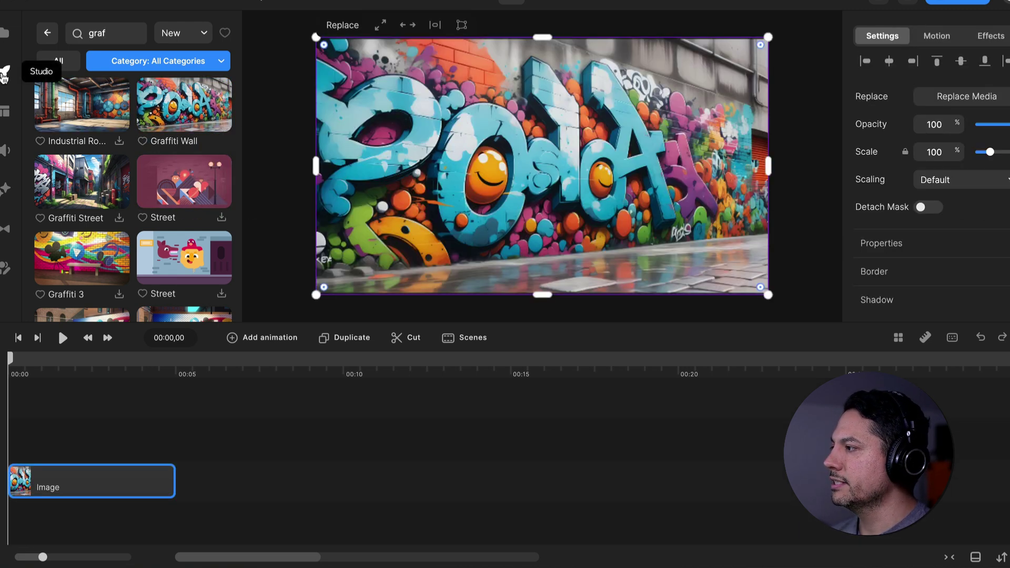
{"action": "left_click", "coordinate": [19, 75]}
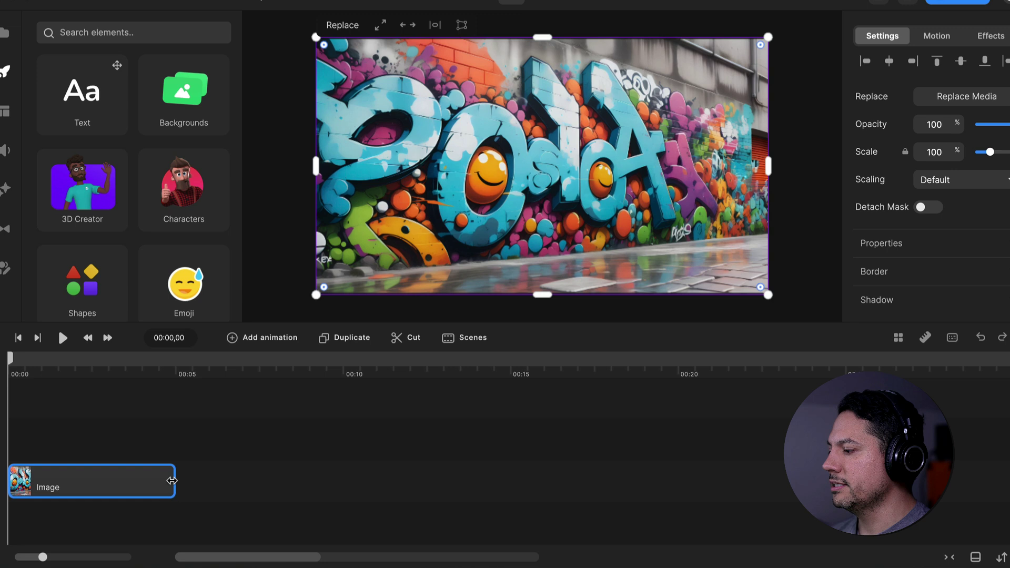
Stretch the background clip to about 21 seconds and rename it BG
{"action": "left_click_drag", "start_coordinate": [173, 480], "coordinate": [715, 471]}
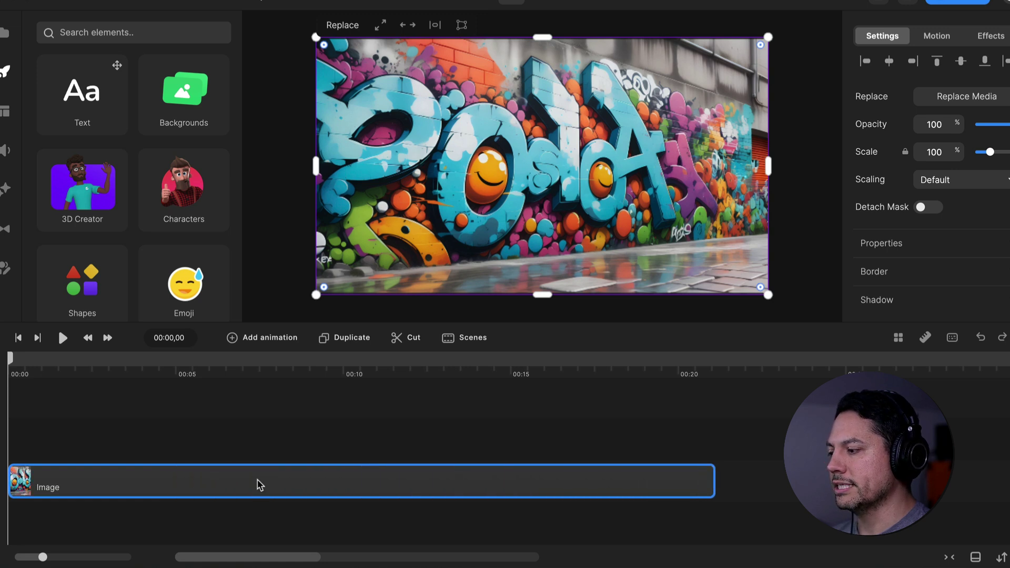
{"action": "right_click", "coordinate": [243, 489]}
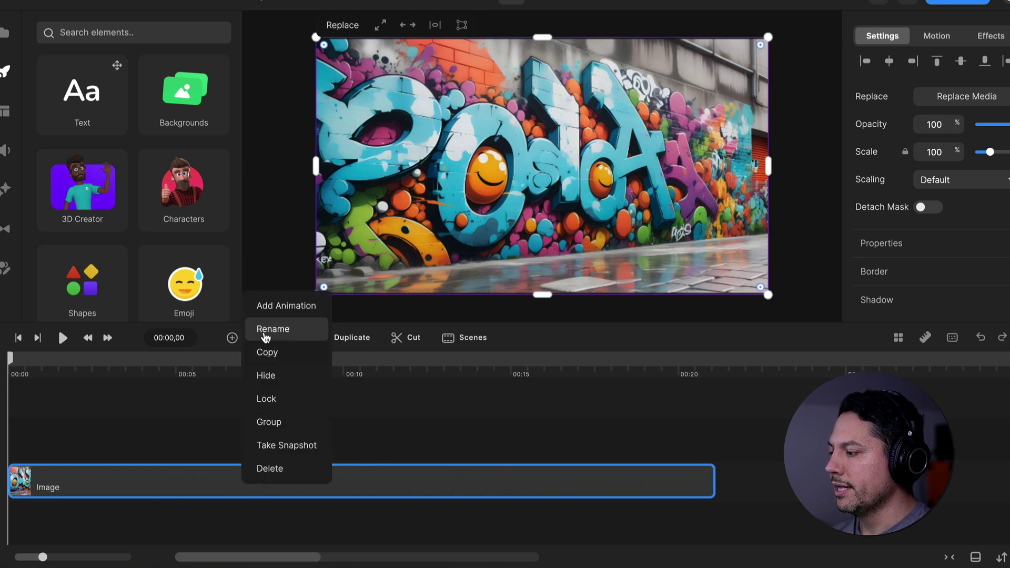
{"action": "left_click", "coordinate": [265, 337]}
{"action": "type", "text": "BG"}
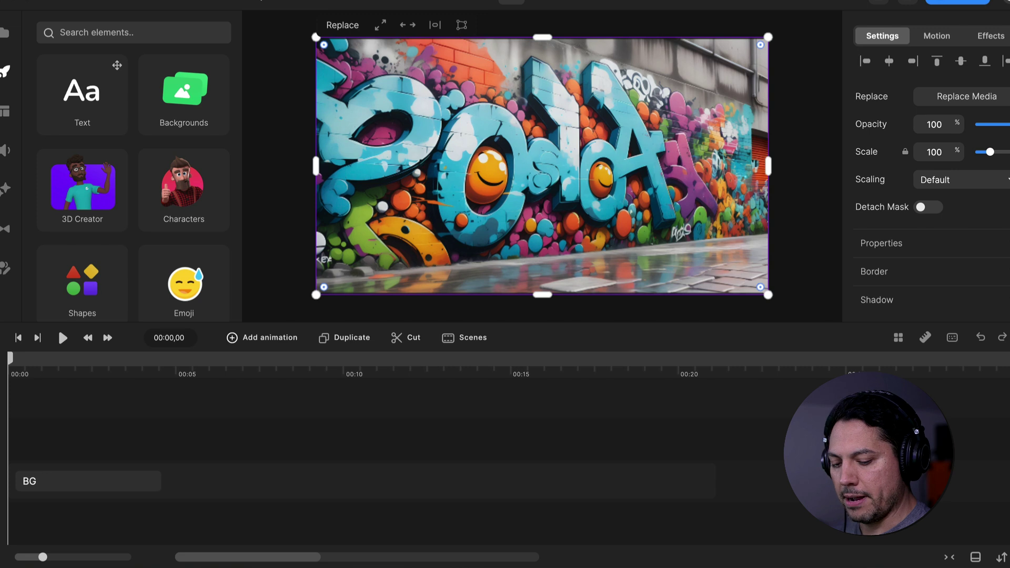
{"action": "key", "text": "Return"}
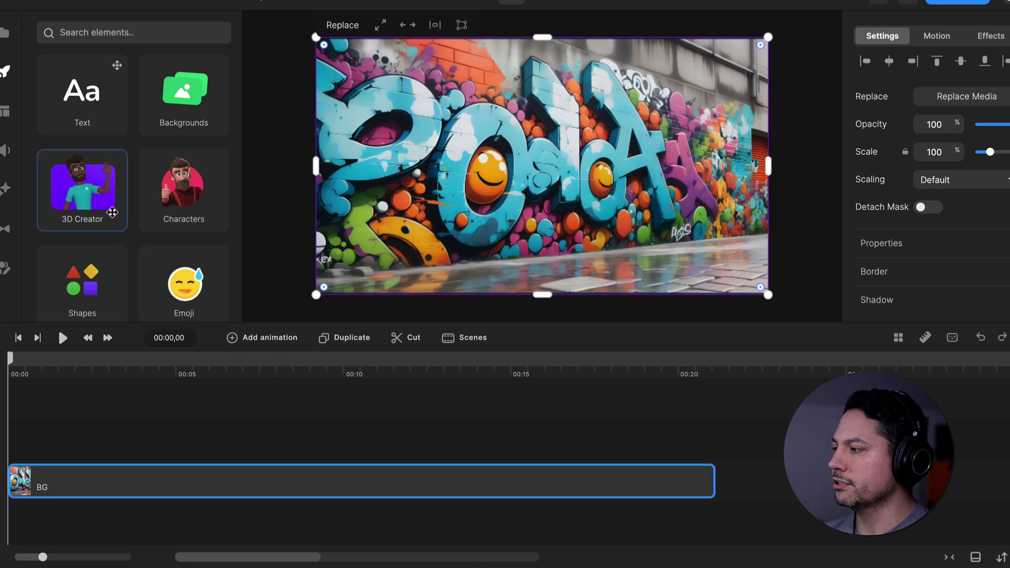
Add the 3D character Tom onto a track above the BG background
{"action": "left_click", "coordinate": [91, 204]}
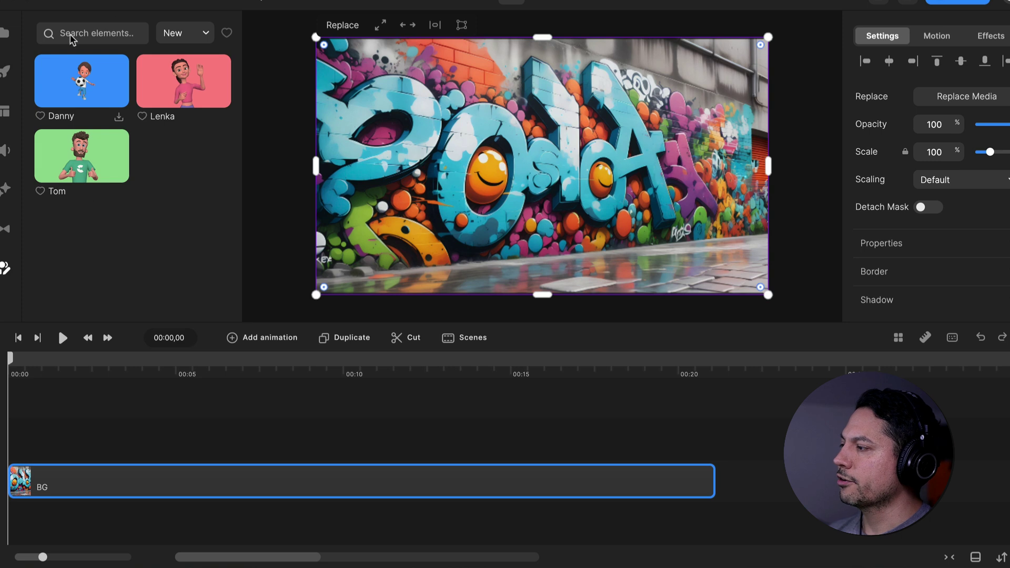
{"action": "left_click_drag", "start_coordinate": [81, 158], "coordinate": [21, 442]}
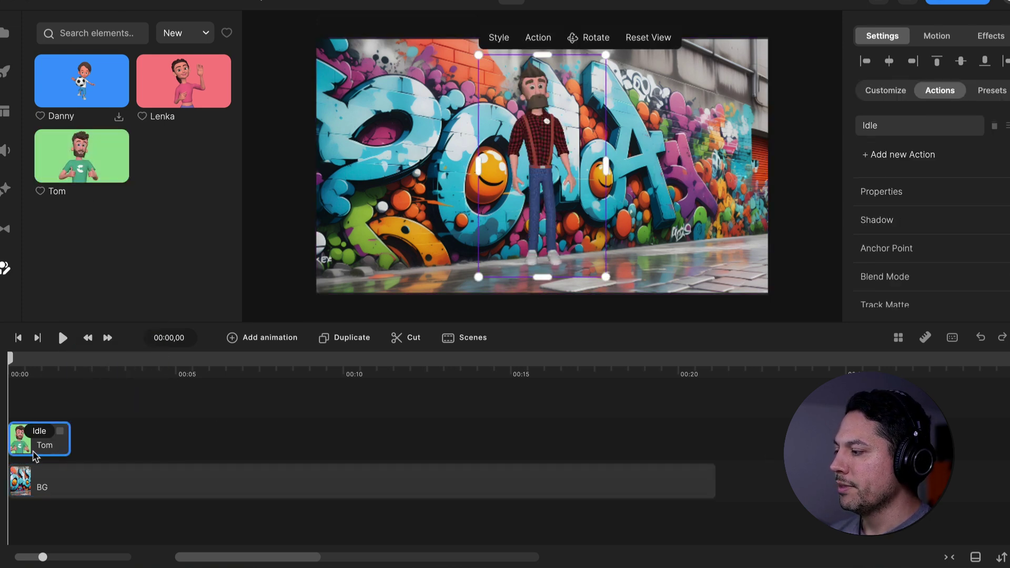
{"action": "left_click_drag", "start_coordinate": [15, 359], "coordinate": [29, 358]}
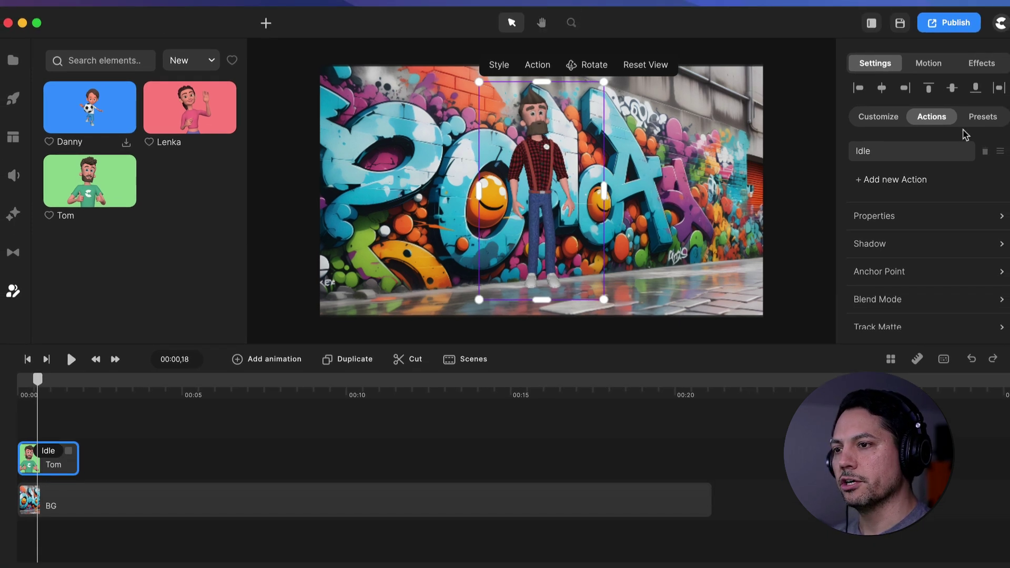
Review Tom's style presets and actions, then select his Idle action for changing
{"action": "left_click", "coordinate": [984, 117]}
{"action": "scroll", "coordinate": [942, 223], "scroll_direction": "down", "scroll_amount": 5}
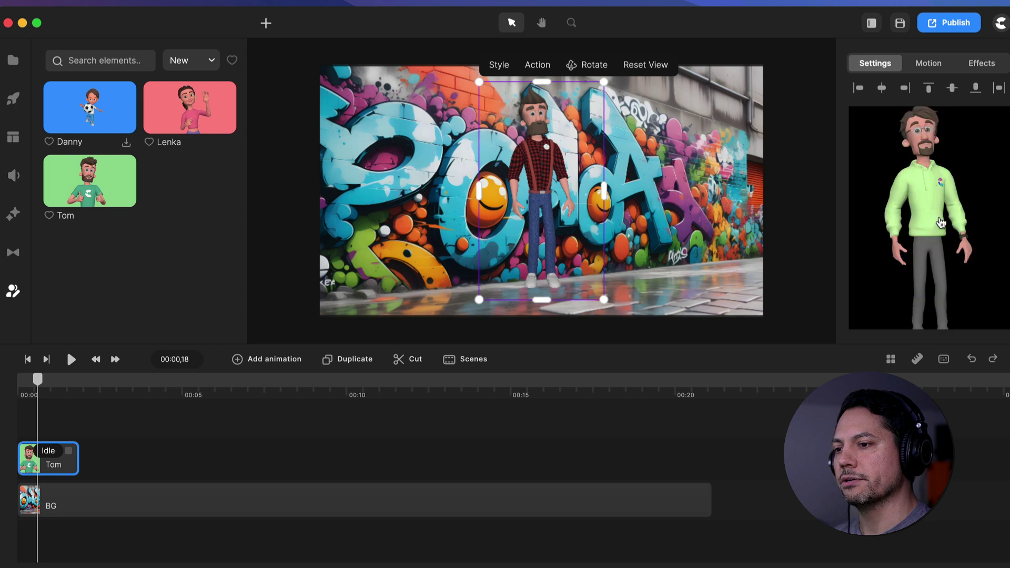
{"action": "scroll", "coordinate": [942, 223], "scroll_direction": "up", "scroll_amount": 5}
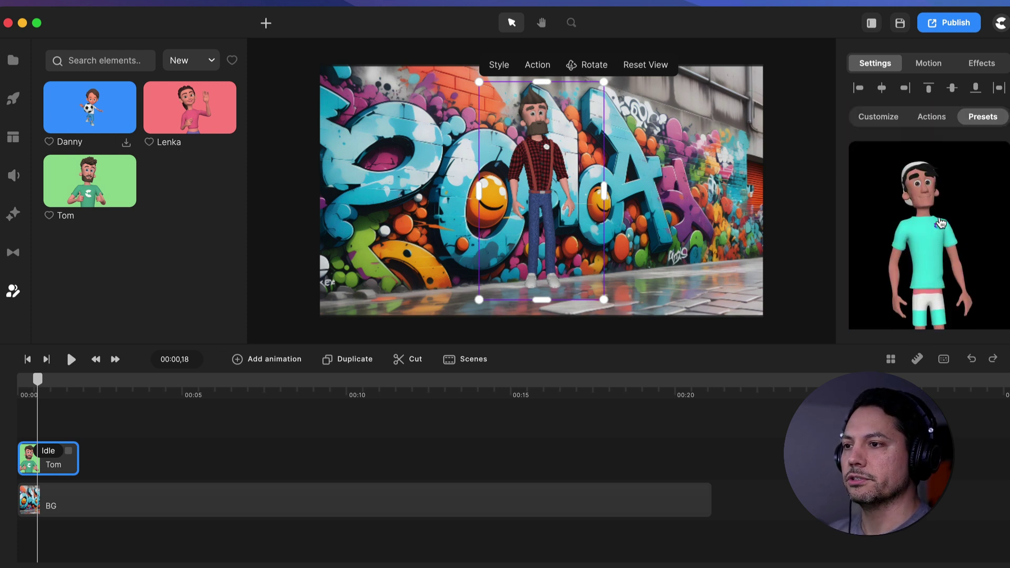
{"action": "left_click", "coordinate": [893, 127]}
{"action": "left_click", "coordinate": [925, 124]}
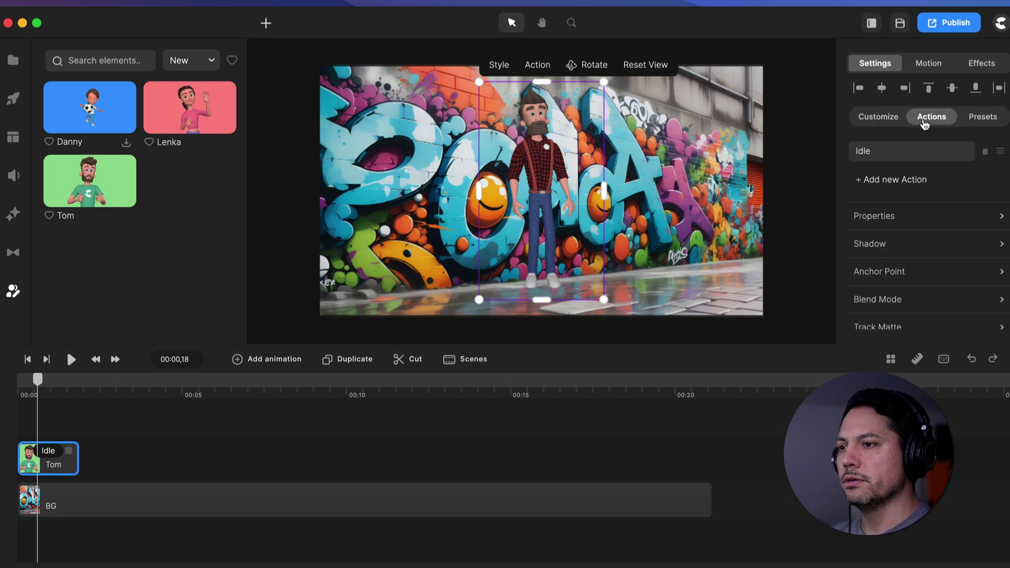
{"action": "left_click", "coordinate": [49, 453]}
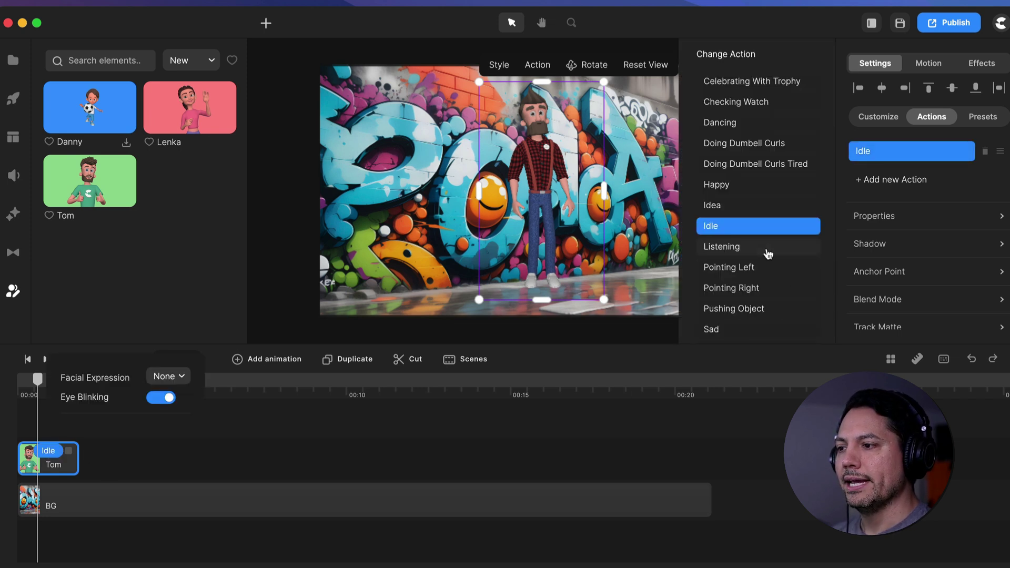
Change Tom's action to Walking, then append Idle and another Walking action
{"action": "scroll", "coordinate": [768, 255], "scroll_direction": "down", "scroll_amount": 6}
{"action": "left_click", "coordinate": [733, 285]}
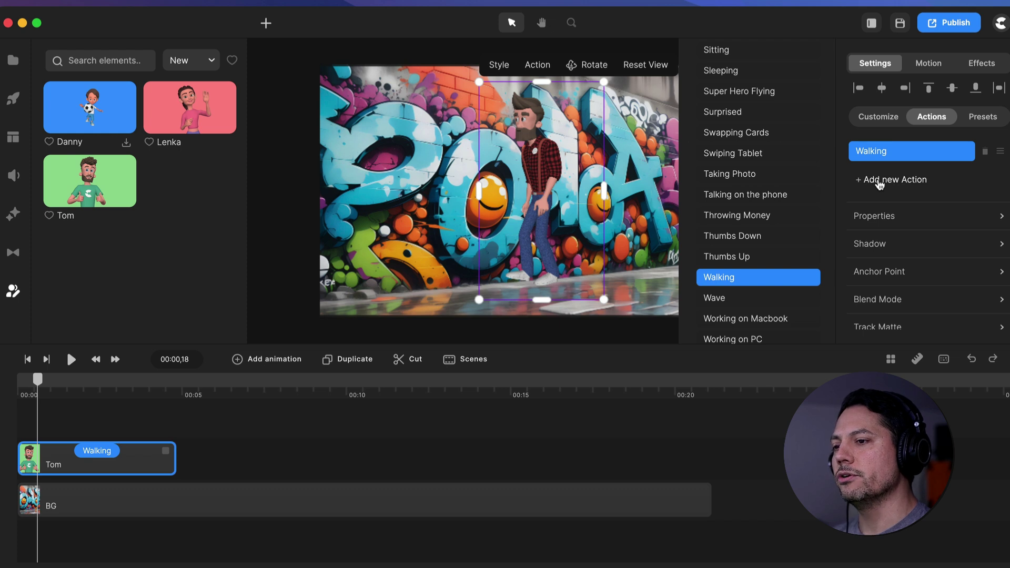
{"action": "scroll", "coordinate": [710, 173], "scroll_direction": "up", "scroll_amount": 4}
{"action": "scroll", "coordinate": [710, 173], "scroll_direction": "up", "scroll_amount": 4}
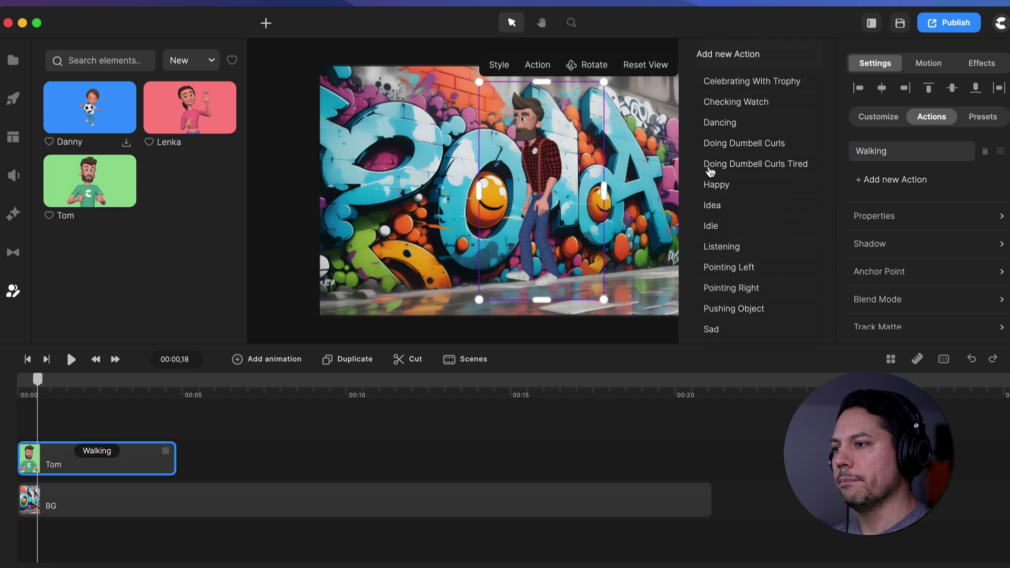
{"action": "left_click", "coordinate": [726, 228]}
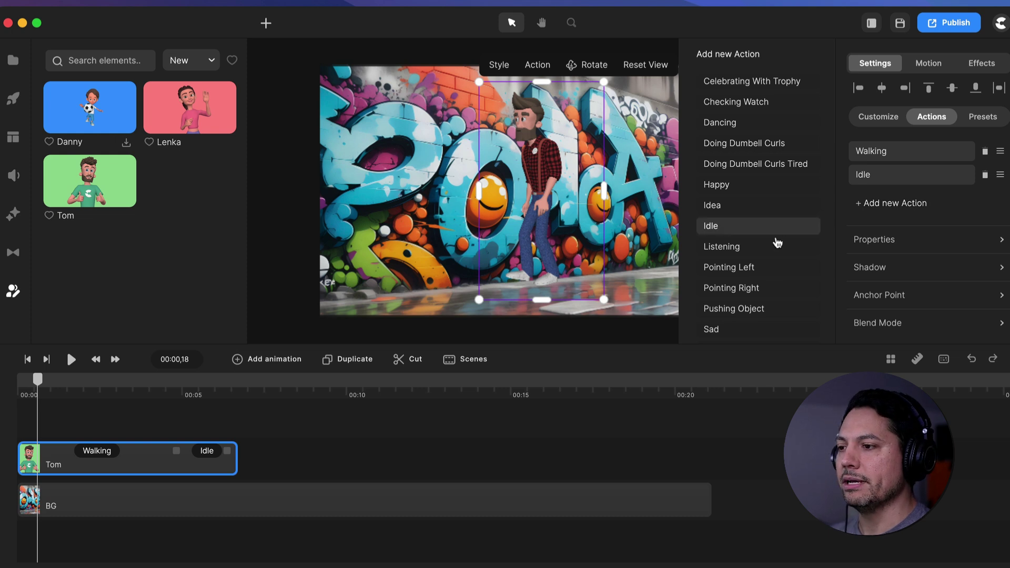
{"action": "scroll", "coordinate": [758, 245], "scroll_direction": "down", "scroll_amount": 5}
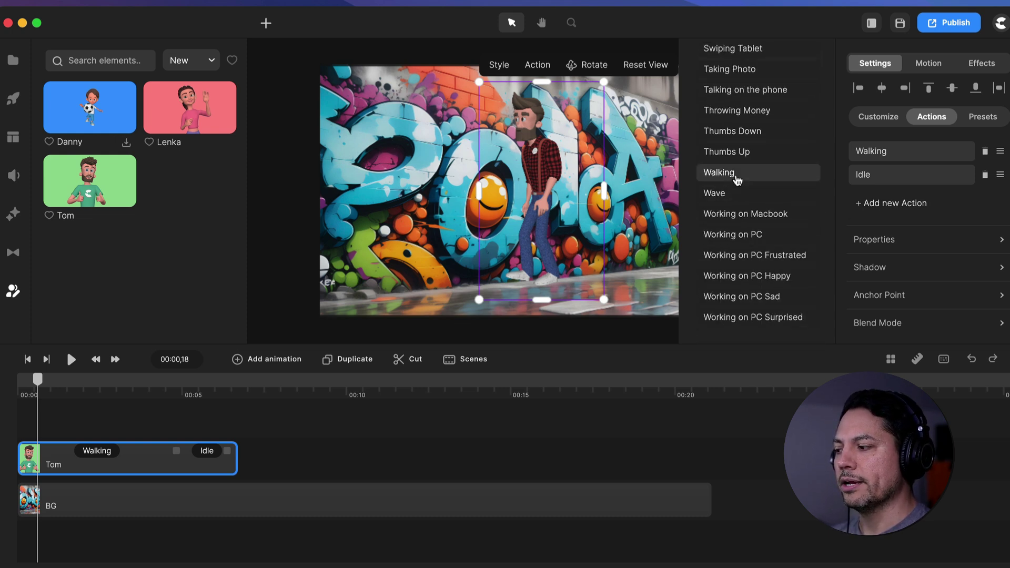
{"action": "left_click", "coordinate": [739, 174]}
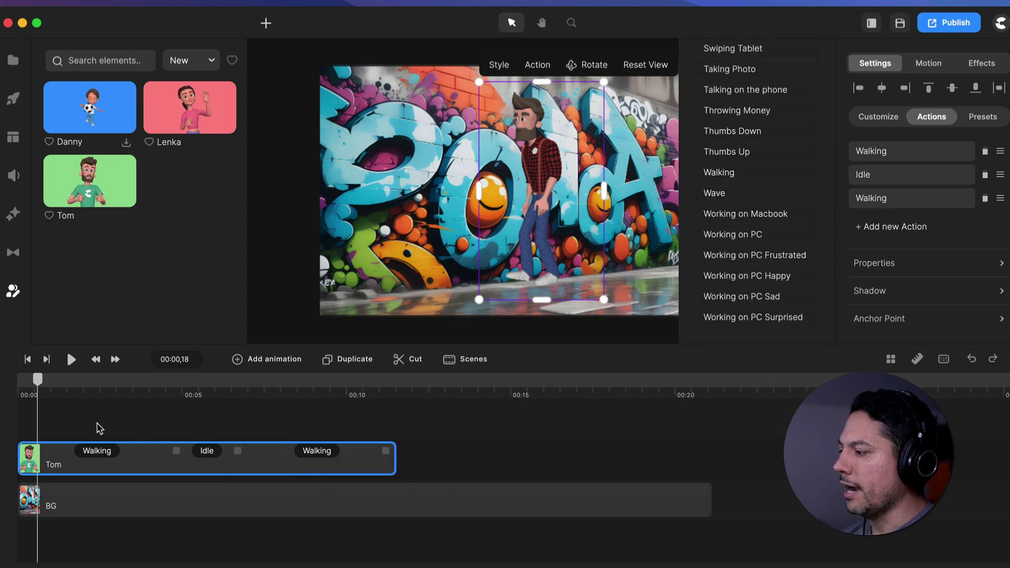
Disable the first walk's start and the final walk's end transition, then rewind
{"action": "left_click", "coordinate": [78, 383]}
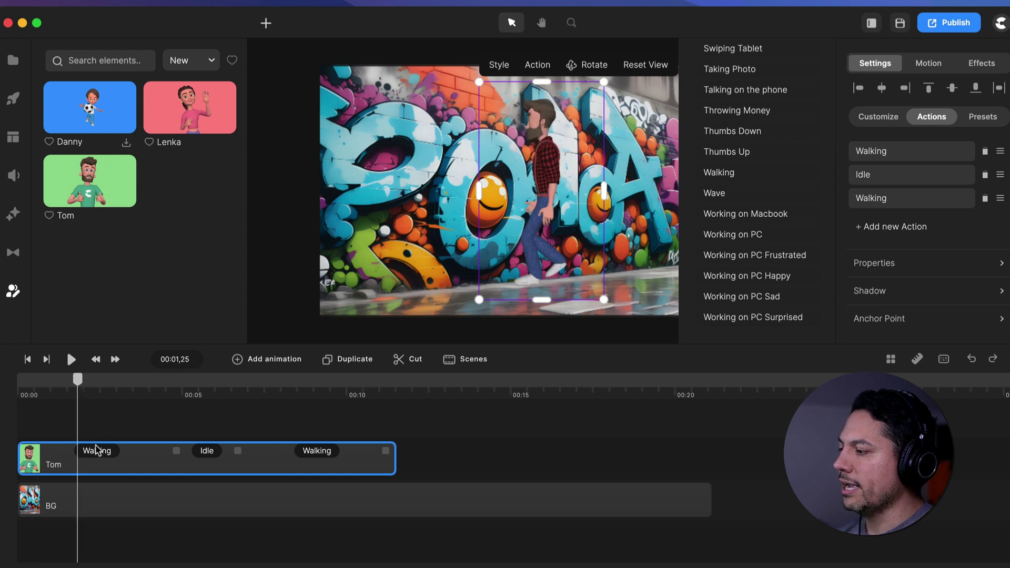
{"action": "left_click", "coordinate": [98, 451]}
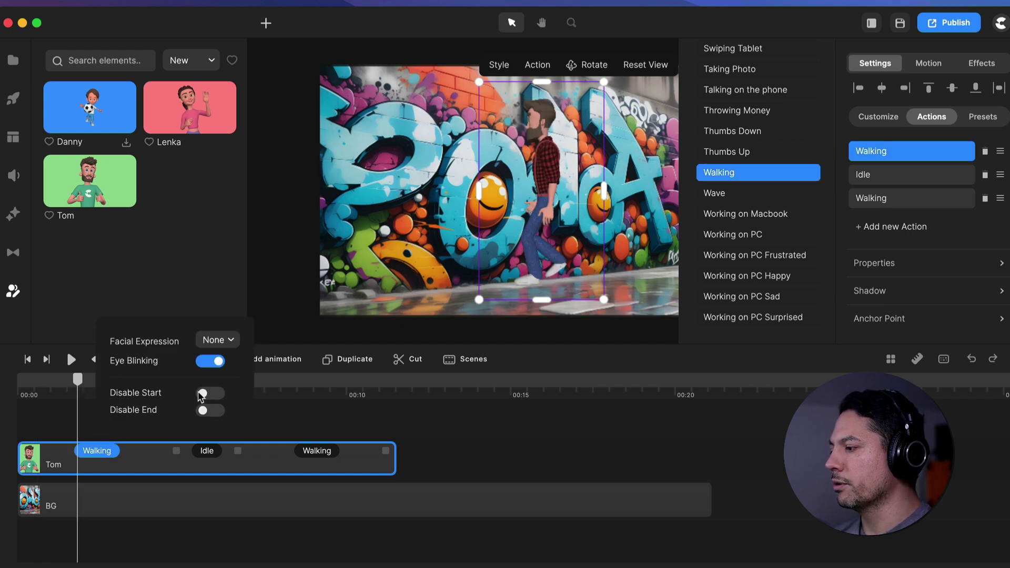
{"action": "left_click", "coordinate": [205, 394]}
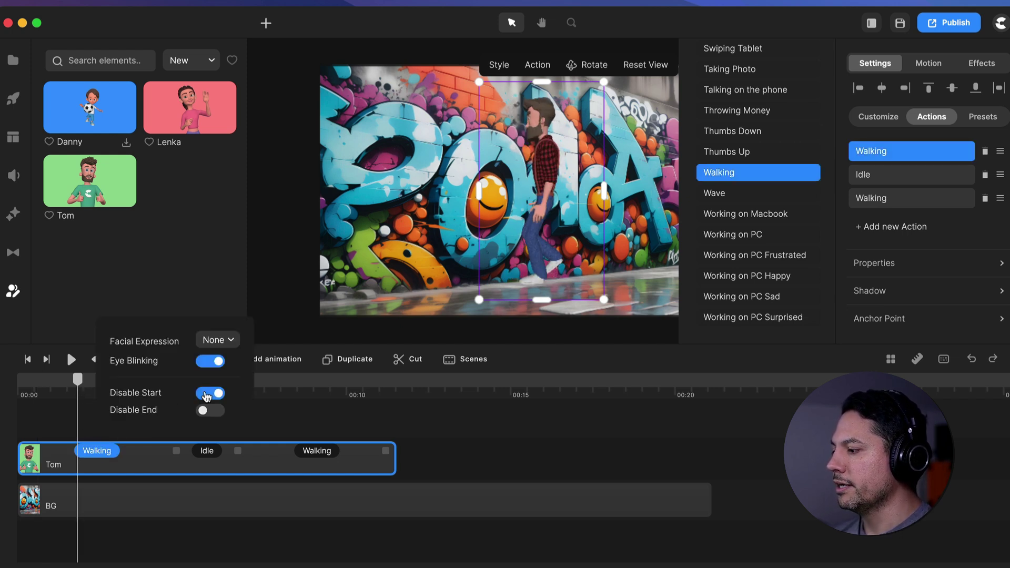
{"action": "left_click", "coordinate": [209, 452]}
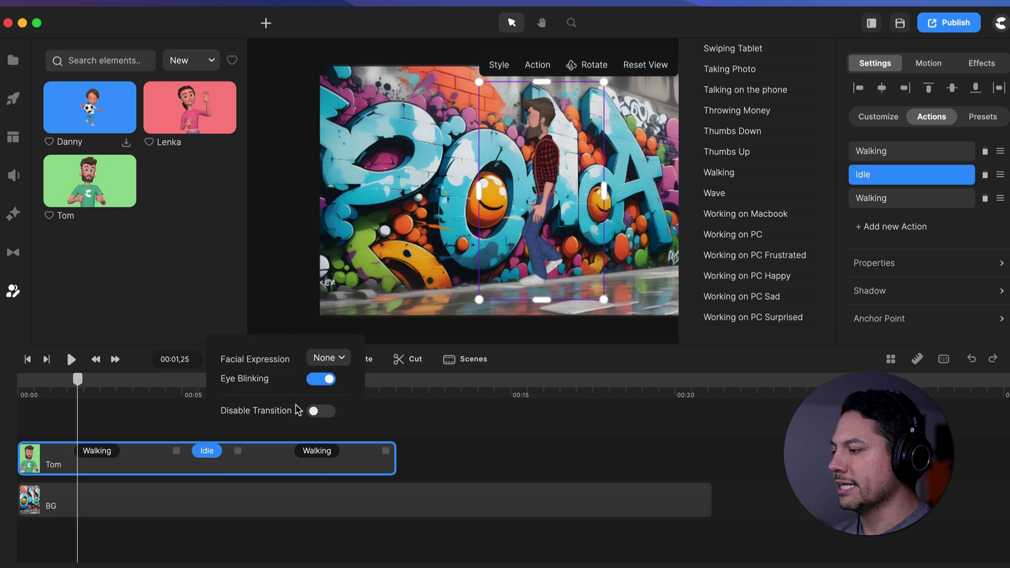
{"action": "left_click", "coordinate": [316, 451]}
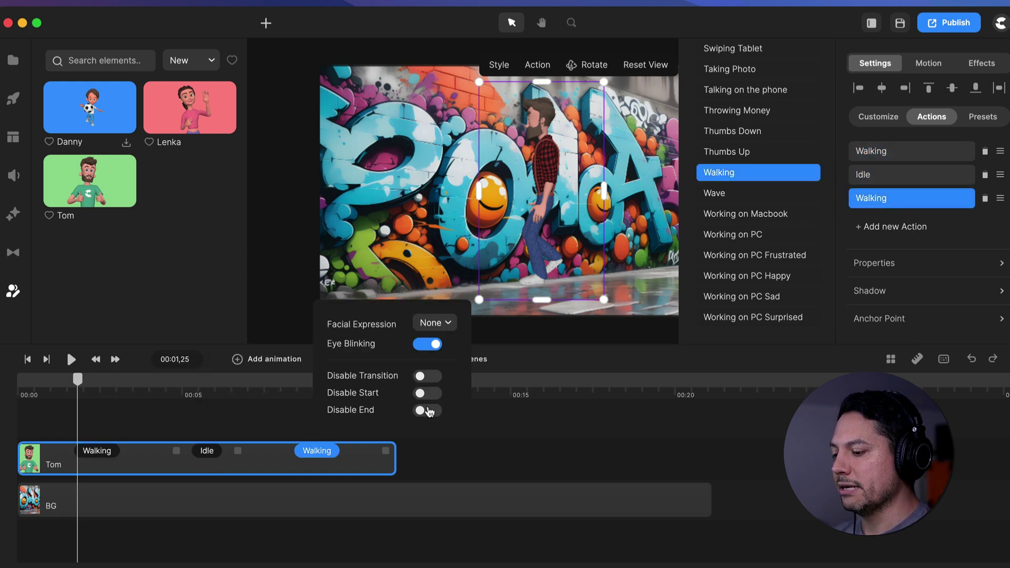
{"action": "left_click", "coordinate": [432, 415]}
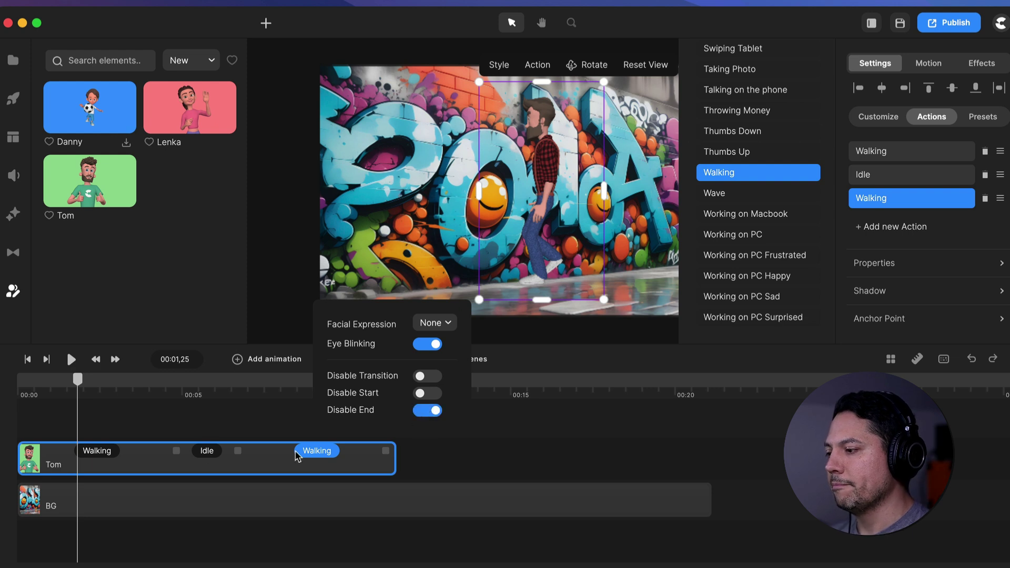
{"action": "left_click_drag", "start_coordinate": [87, 387], "coordinate": [22, 388]}
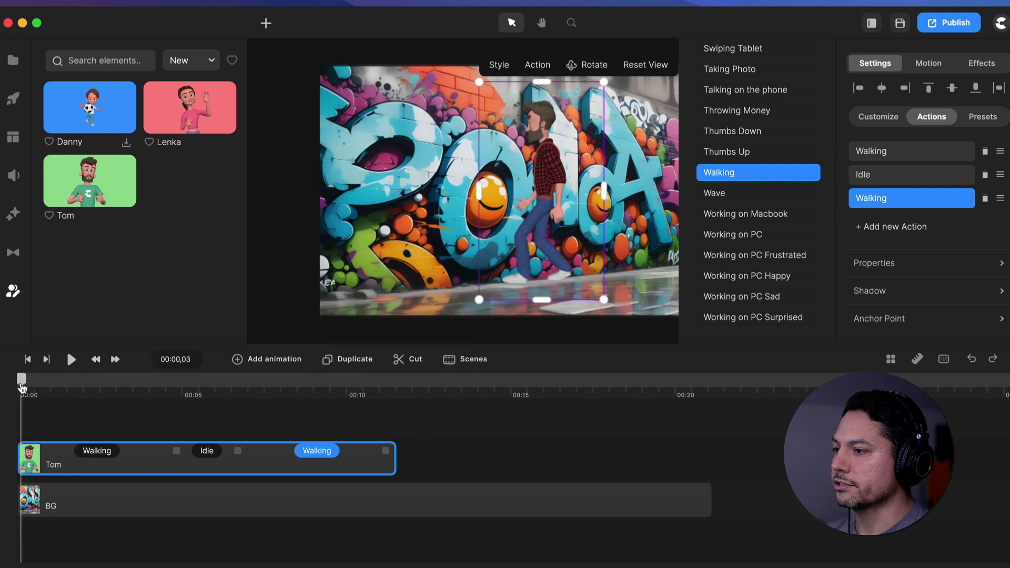
{"action": "left_click", "coordinate": [232, 408]}
{"action": "left_click_drag", "start_coordinate": [160, 387], "coordinate": [25, 396]}
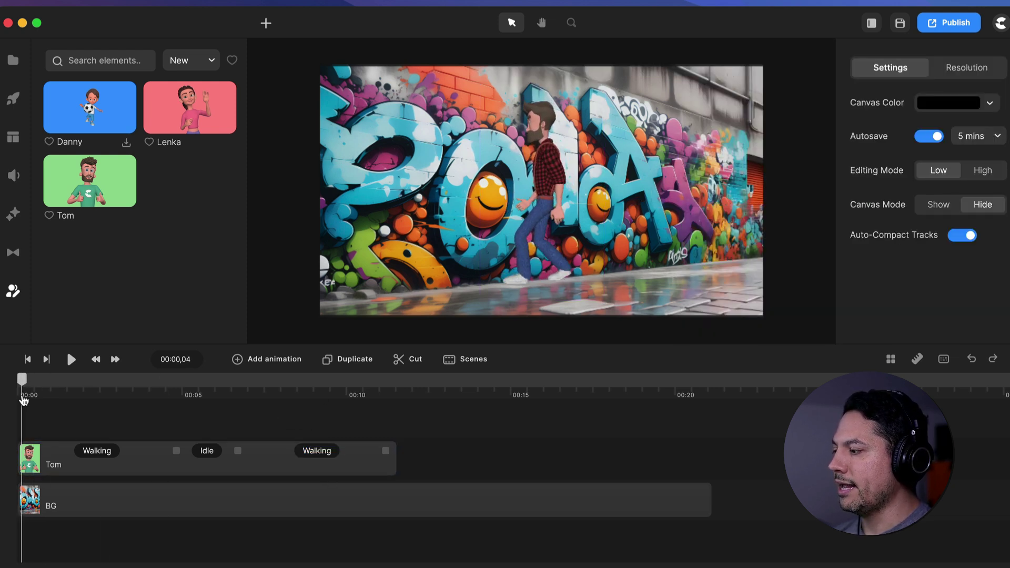
Add a Linear Position animation to Tom and move its first keyframe to 0
{"action": "left_click", "coordinate": [40, 461]}
{"action": "right_click", "coordinate": [50, 462]}
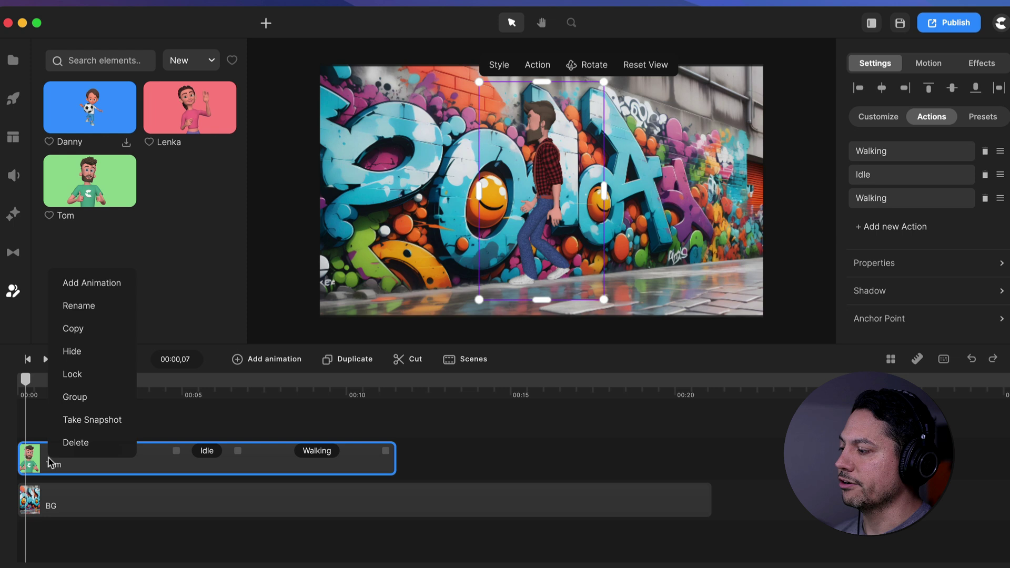
{"action": "left_click", "coordinate": [111, 287]}
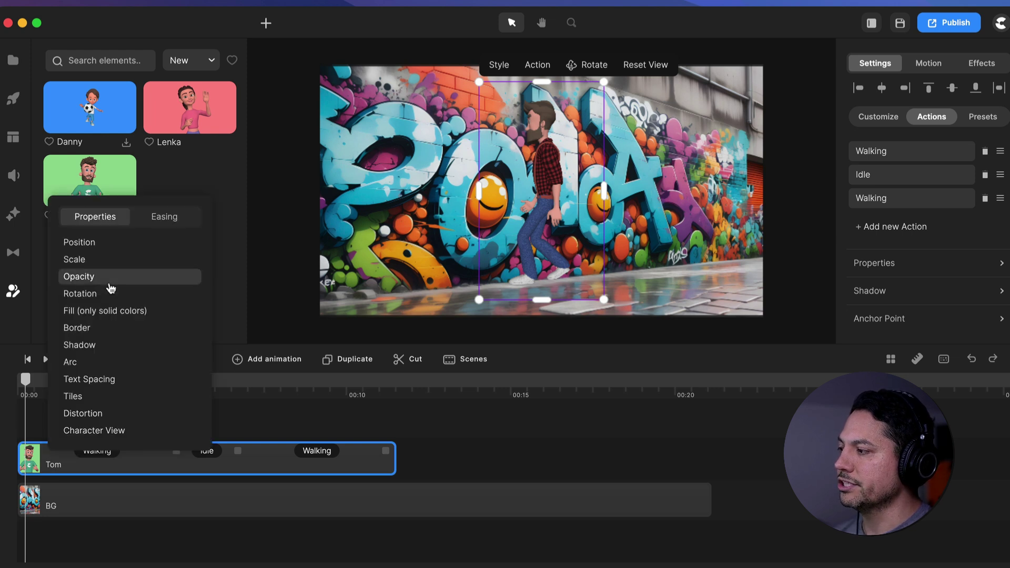
{"action": "left_click", "coordinate": [99, 246]}
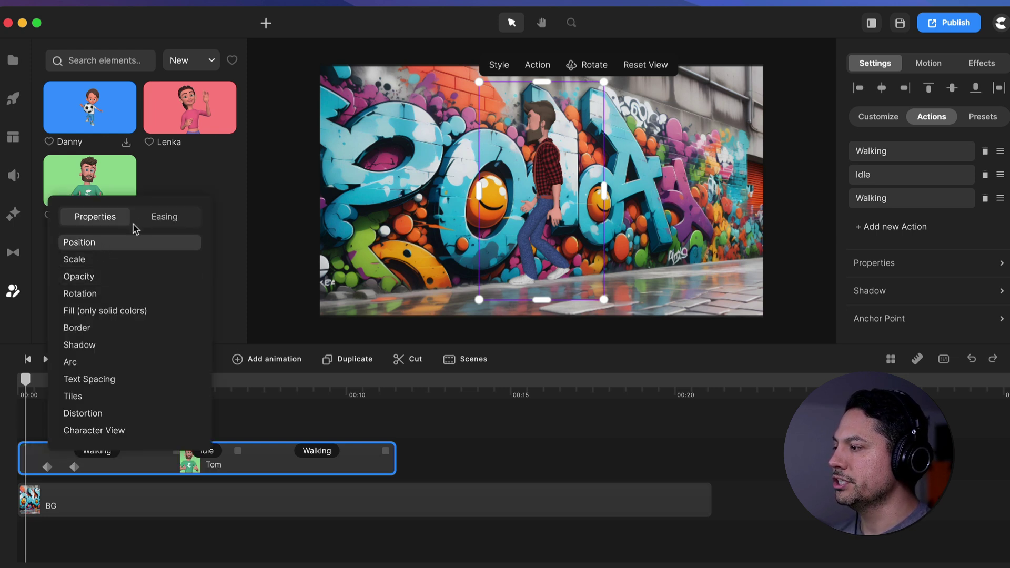
{"action": "left_click", "coordinate": [164, 217]}
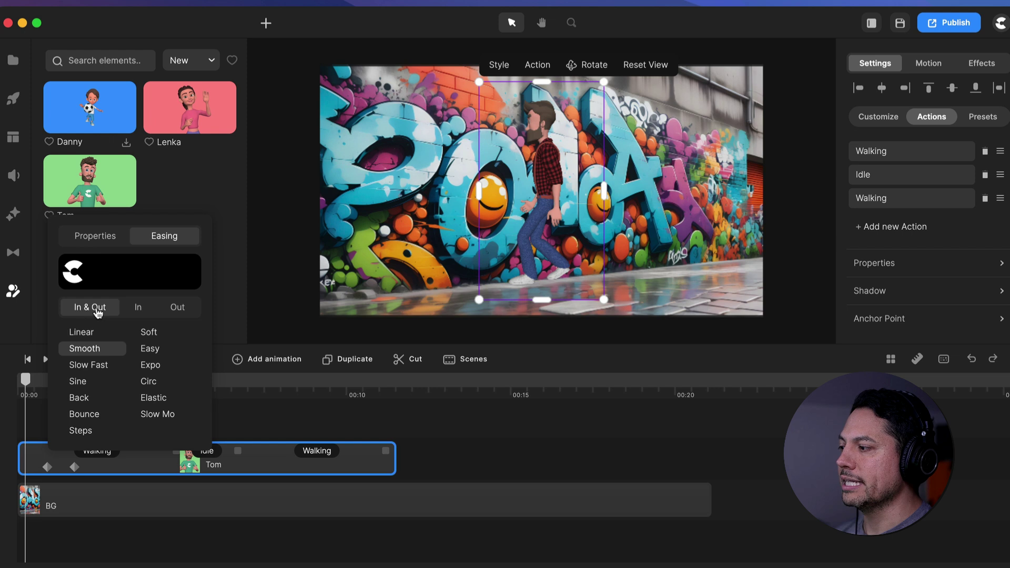
{"action": "left_click", "coordinate": [85, 334]}
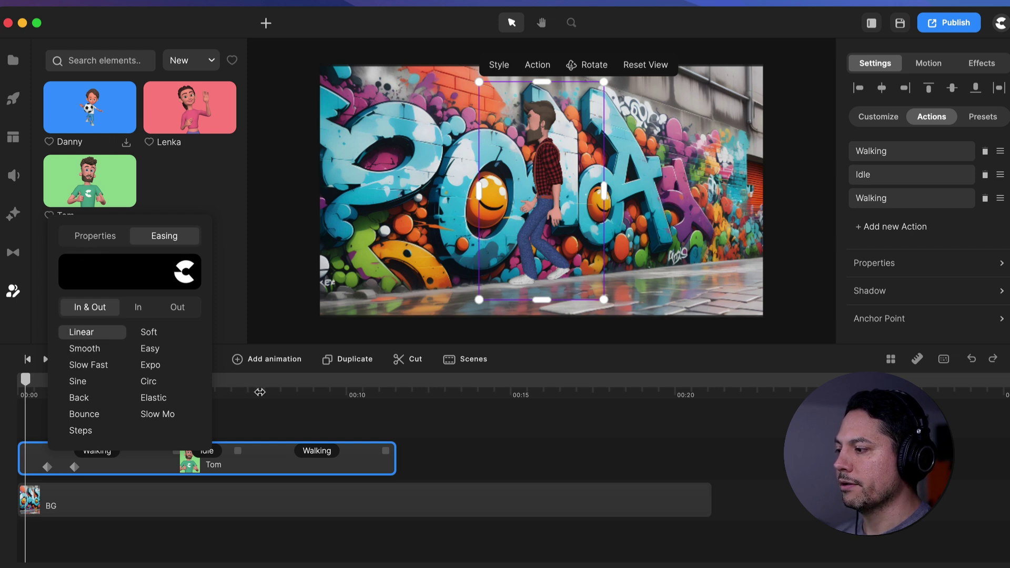
{"action": "left_click", "coordinate": [47, 468]}
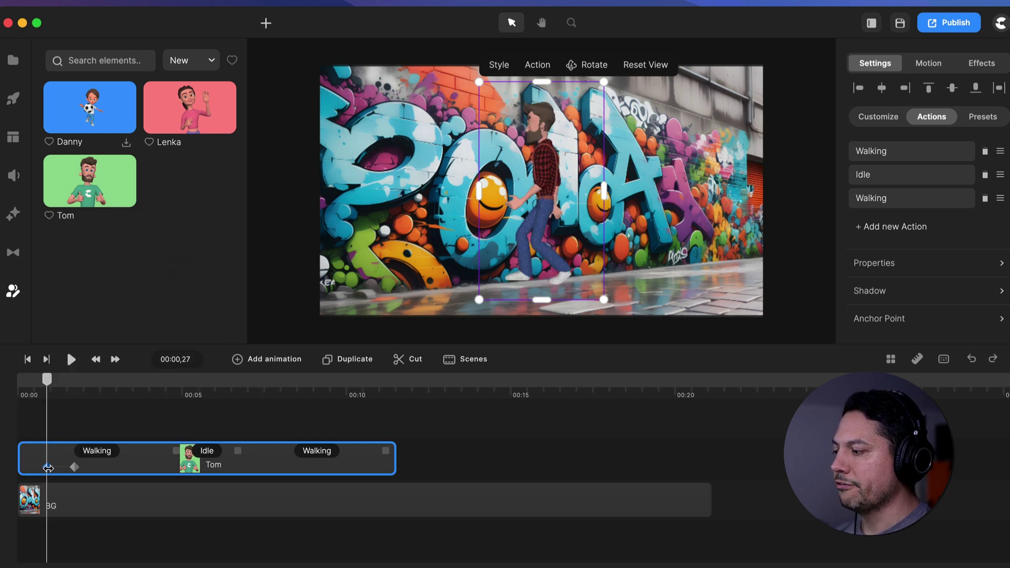
{"action": "left_click_drag", "start_coordinate": [47, 468], "coordinate": [23, 470]}
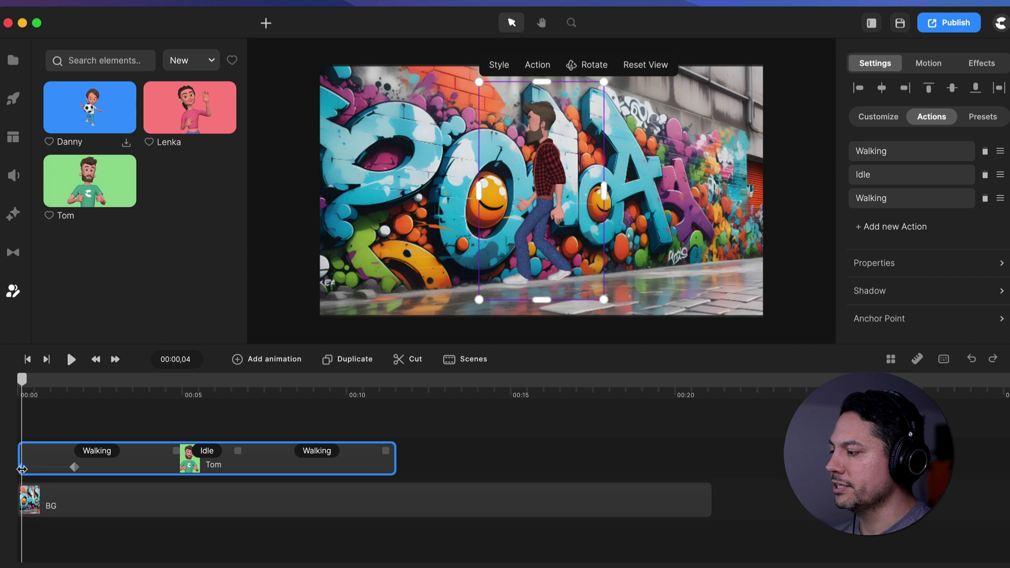
Start Tom off the right edge, ending at centre by a keyframe near 3 seconds
{"action": "left_click", "coordinate": [23, 467]}
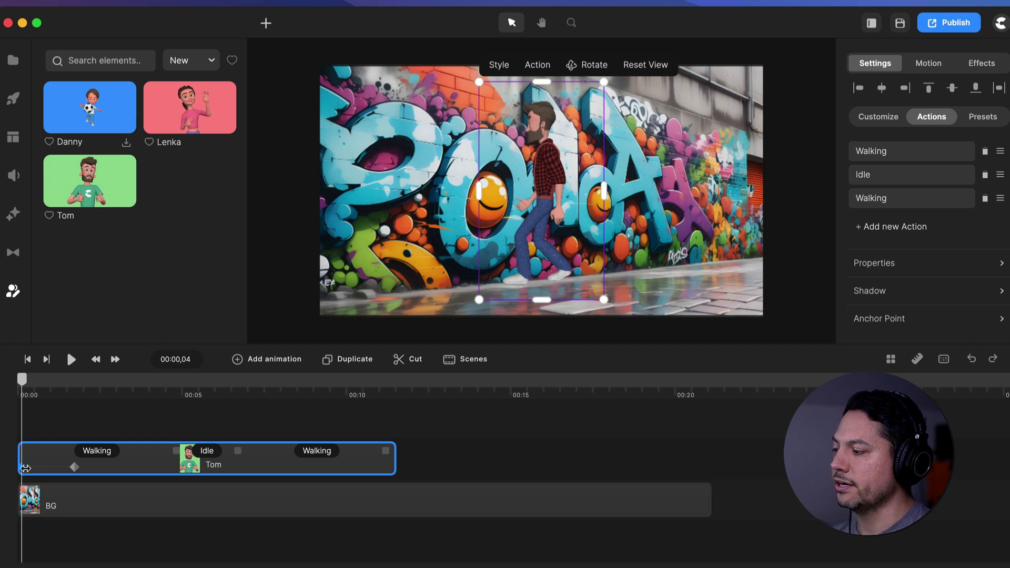
{"action": "left_click_drag", "start_coordinate": [542, 227], "coordinate": [805, 248]}
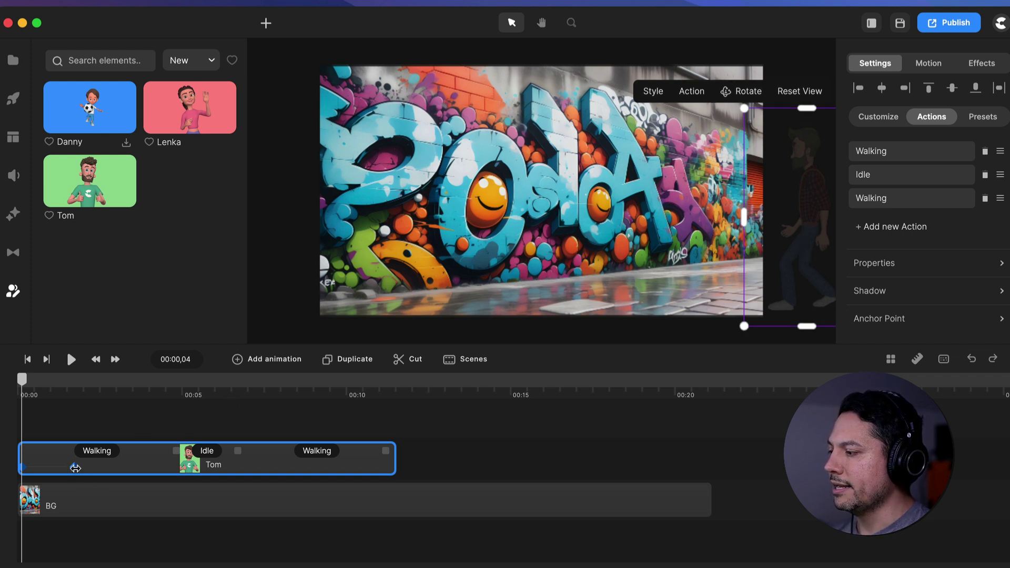
{"action": "left_click_drag", "start_coordinate": [76, 467], "coordinate": [148, 464]}
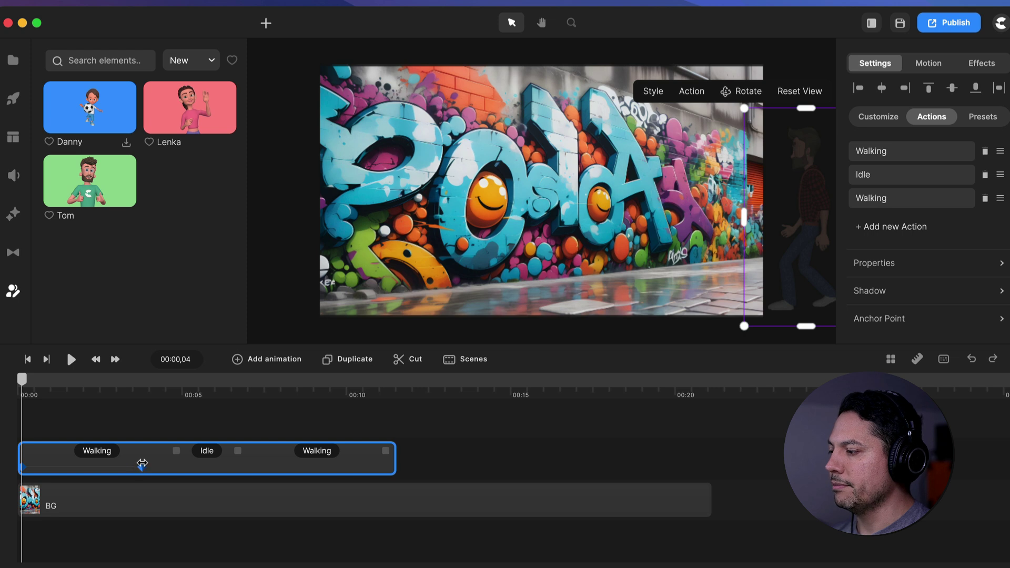
{"action": "left_click", "coordinate": [139, 467]}
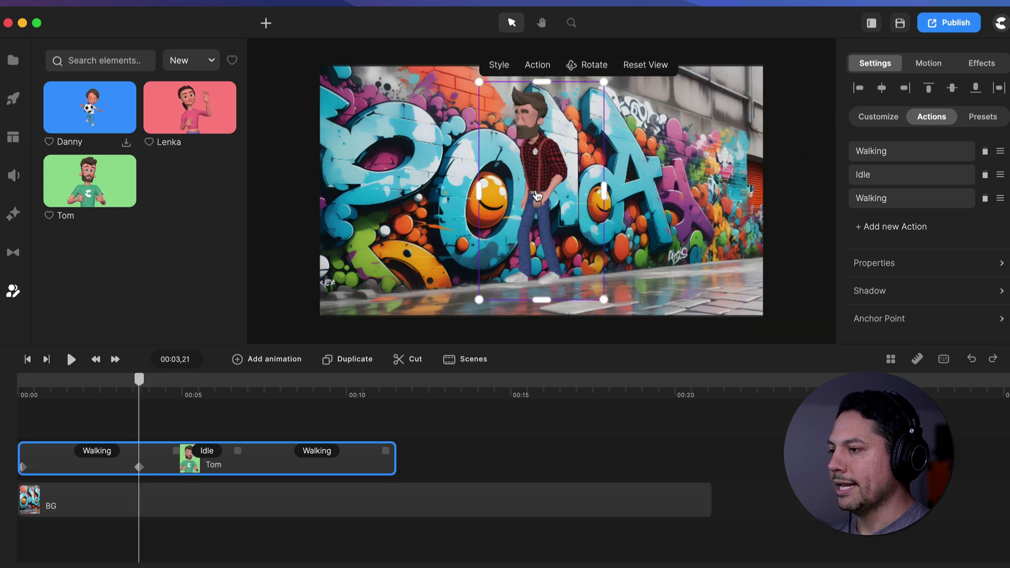
{"action": "left_click", "coordinate": [544, 210]}
{"action": "left_click_drag", "start_coordinate": [544, 210], "coordinate": [550, 213]}
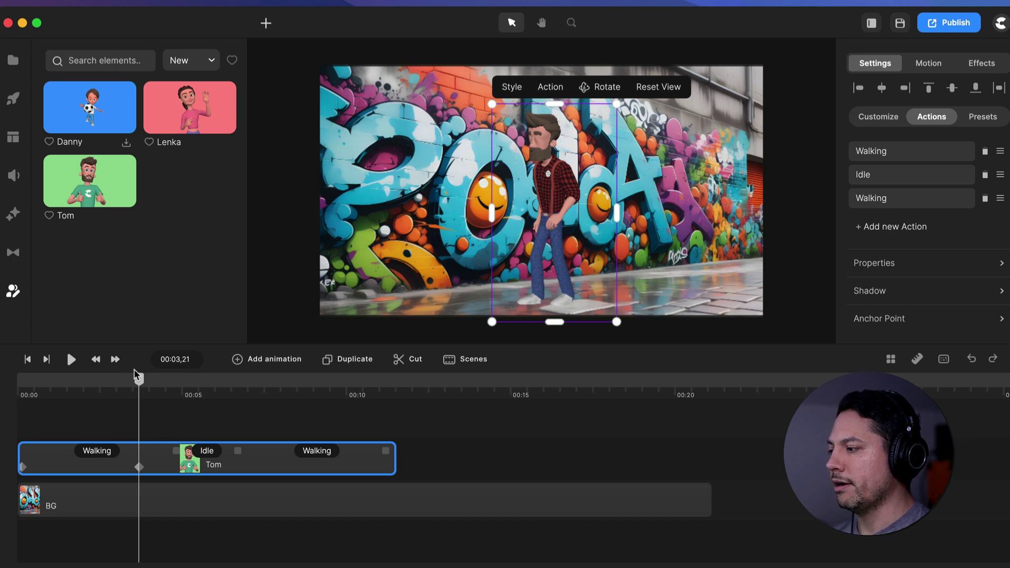
{"action": "left_click_drag", "start_coordinate": [141, 380], "coordinate": [229, 385]}
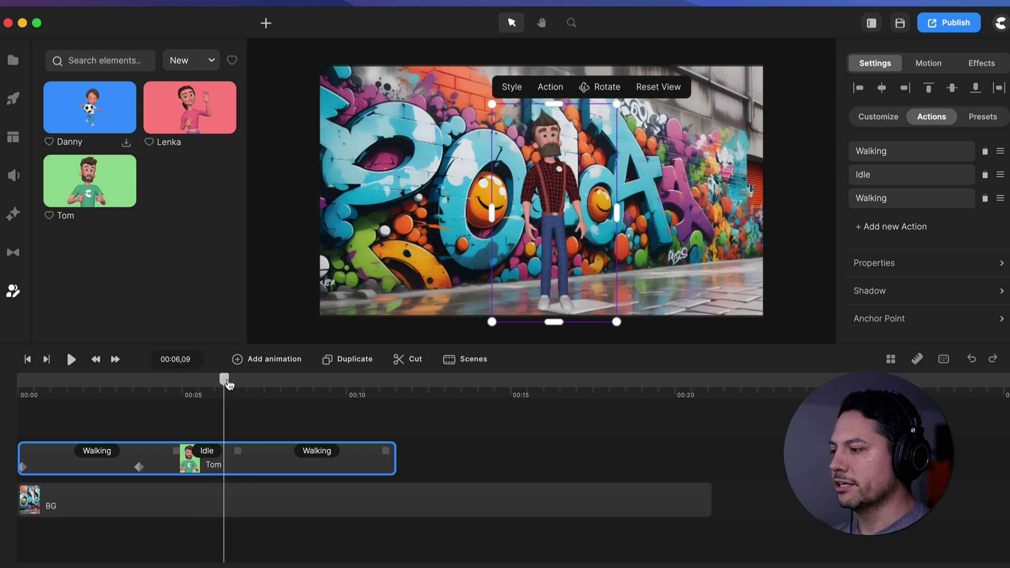
Add a Linear Character View animation to Tom and move to 00:07,04
{"action": "right_click", "coordinate": [228, 468]}
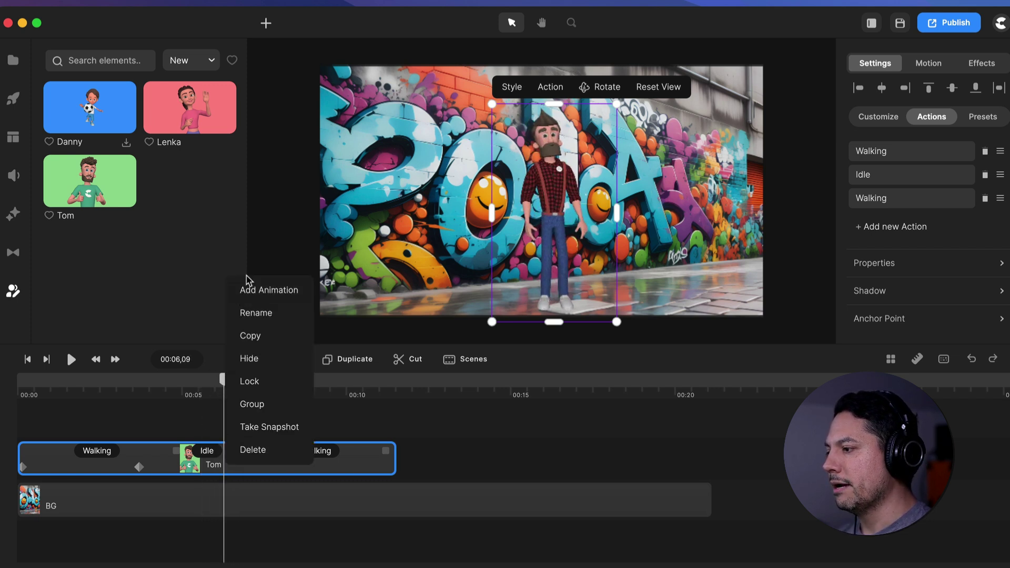
{"action": "left_click", "coordinate": [253, 291]}
{"action": "left_click", "coordinate": [271, 250]}
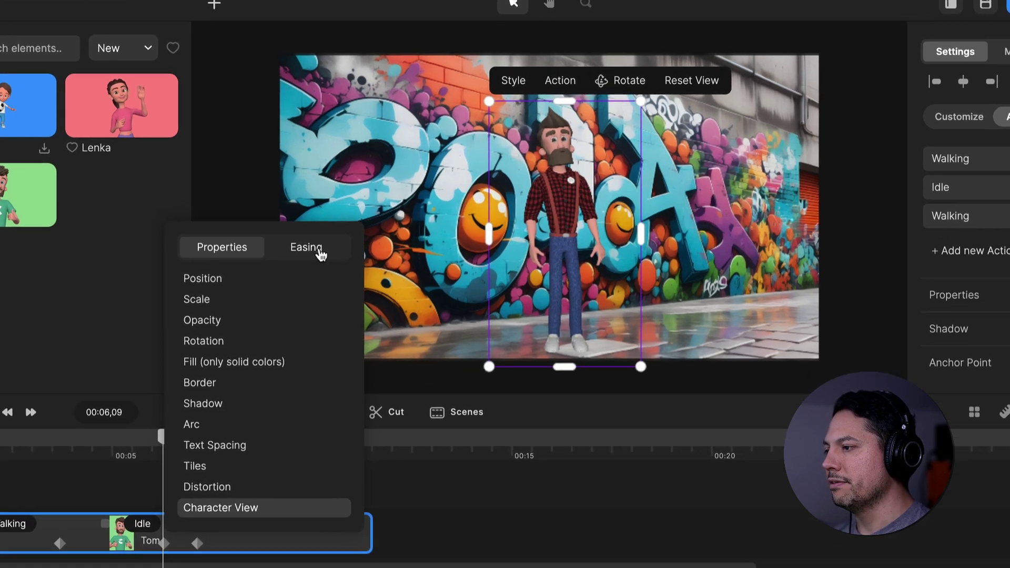
{"action": "left_click", "coordinate": [350, 224]}
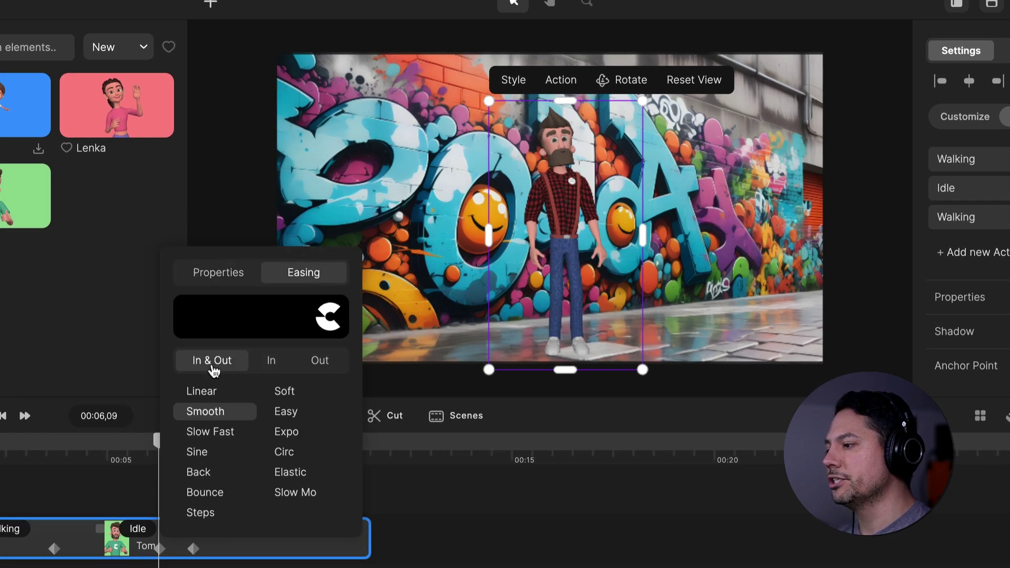
{"action": "left_click", "coordinate": [213, 392]}
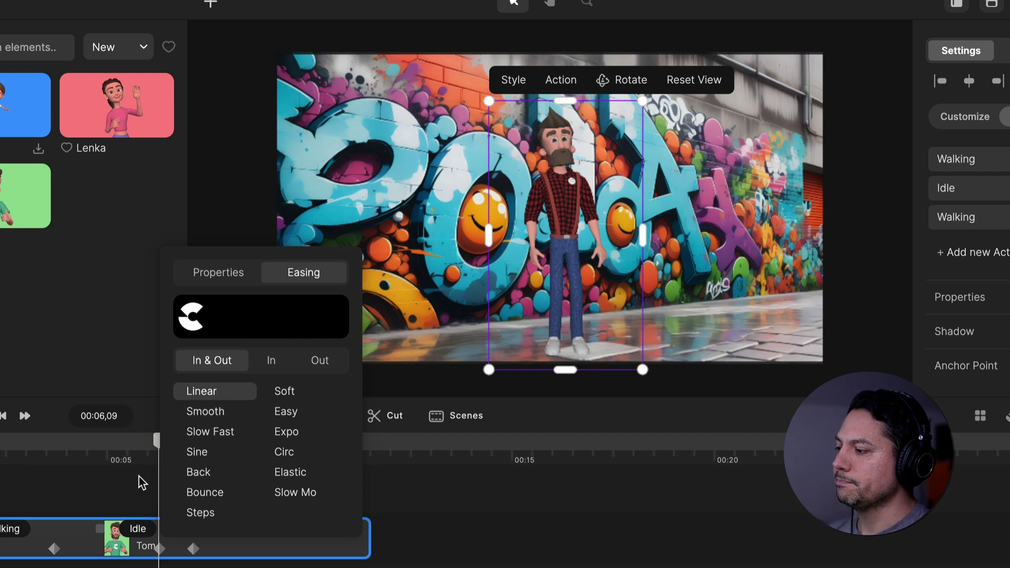
{"action": "left_click", "coordinate": [421, 532]}
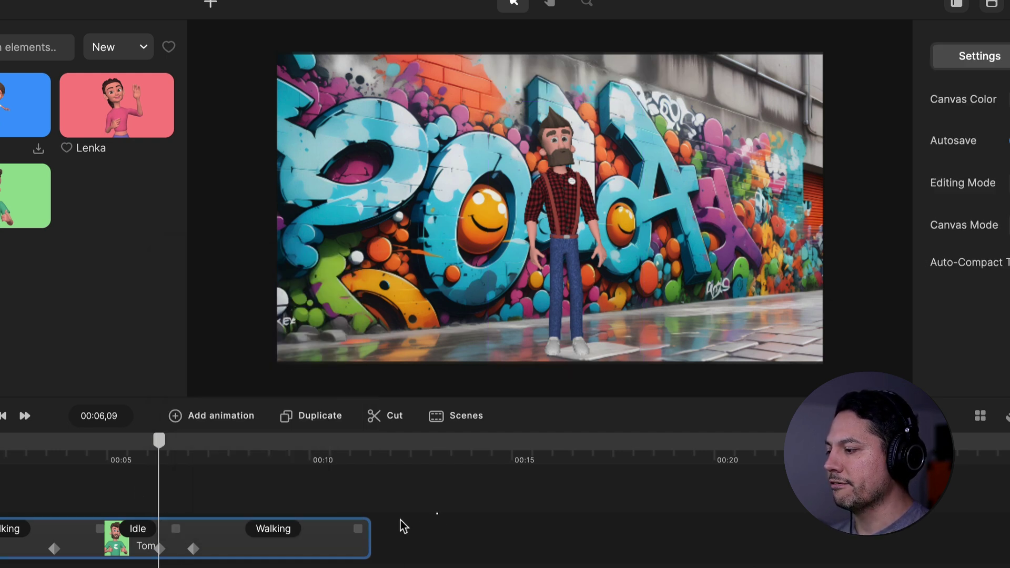
{"action": "left_click", "coordinate": [176, 548]}
{"action": "key", "text": "space"}
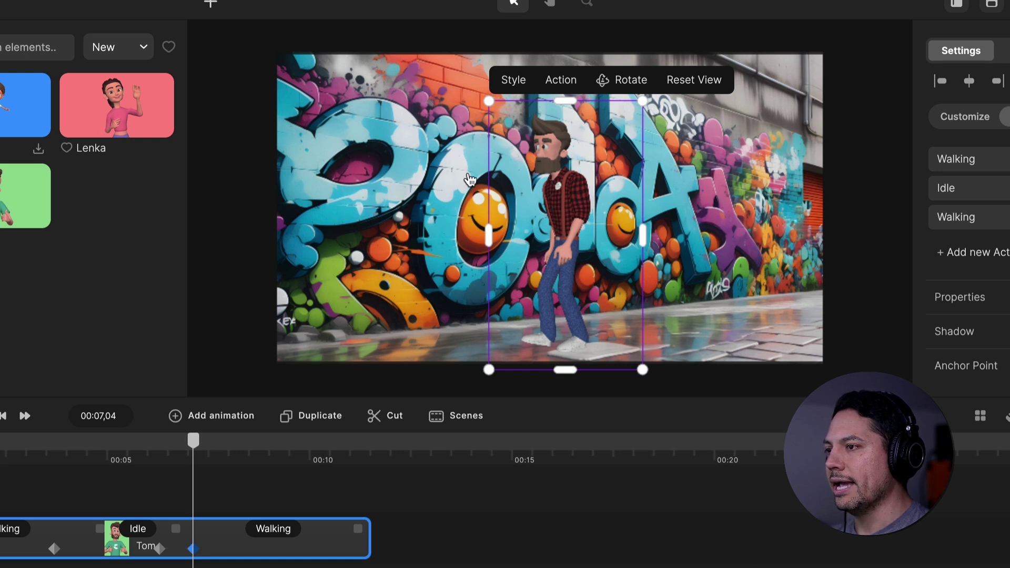
Rotate Tom to face right in profile at the 00:07,04 keyframe
{"action": "left_click", "coordinate": [626, 80]}
{"action": "left_click_drag", "start_coordinate": [543, 231], "coordinate": [701, 229]}
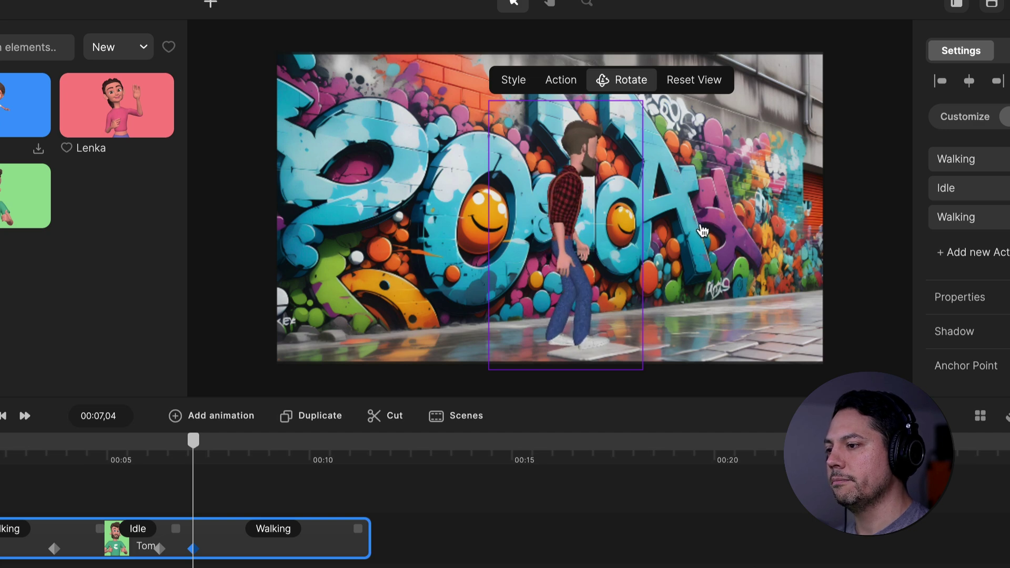
{"action": "left_click", "coordinate": [603, 80]}
{"action": "left_click", "coordinate": [389, 305]}
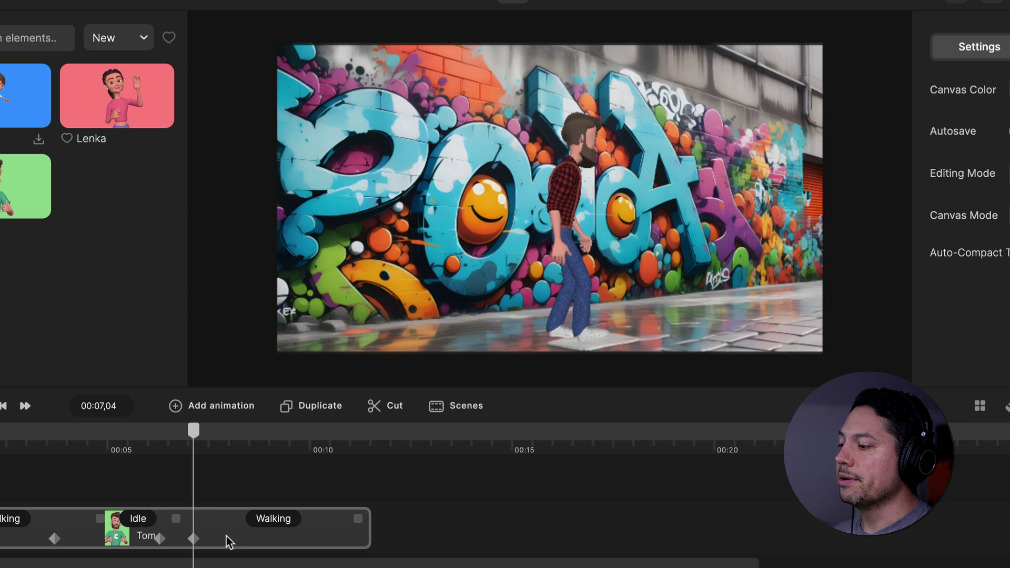
Add another Linear Position animation to Tom and shift its keyframe slightly earlier
{"action": "right_click", "coordinate": [226, 545]}
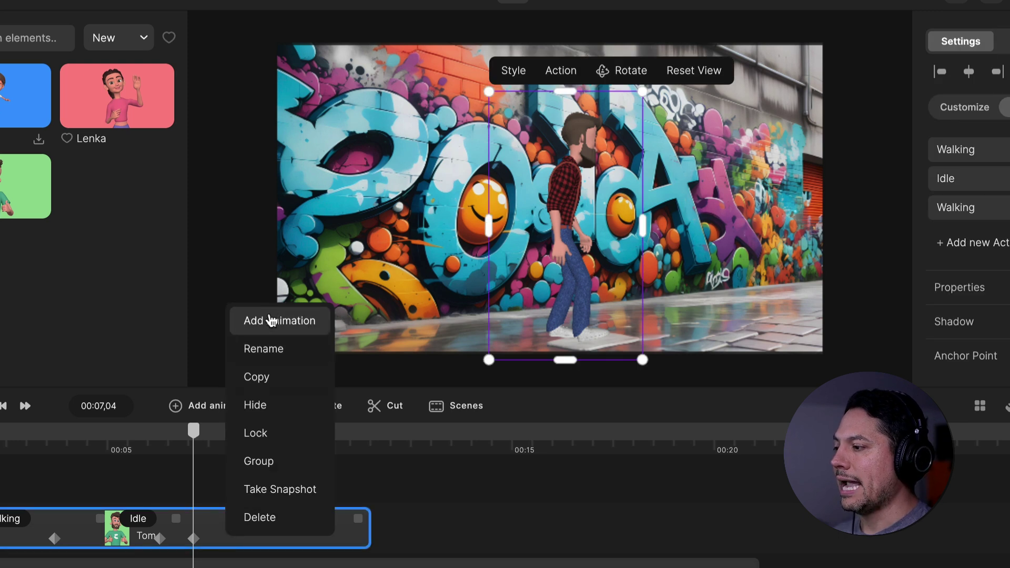
{"action": "left_click", "coordinate": [272, 321]}
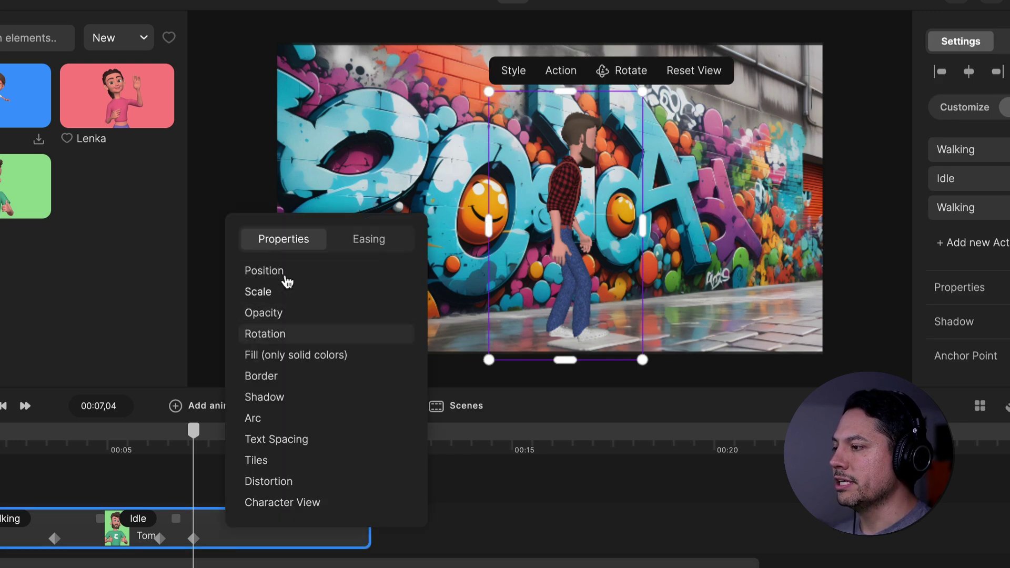
{"action": "left_click", "coordinate": [374, 240]}
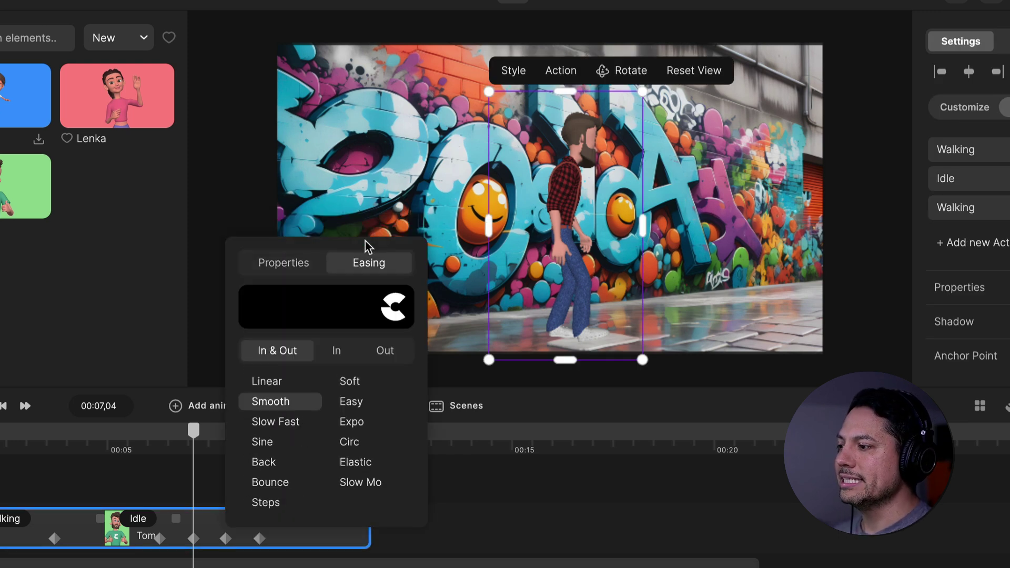
{"action": "left_click", "coordinate": [285, 380]}
{"action": "left_click", "coordinate": [511, 493]}
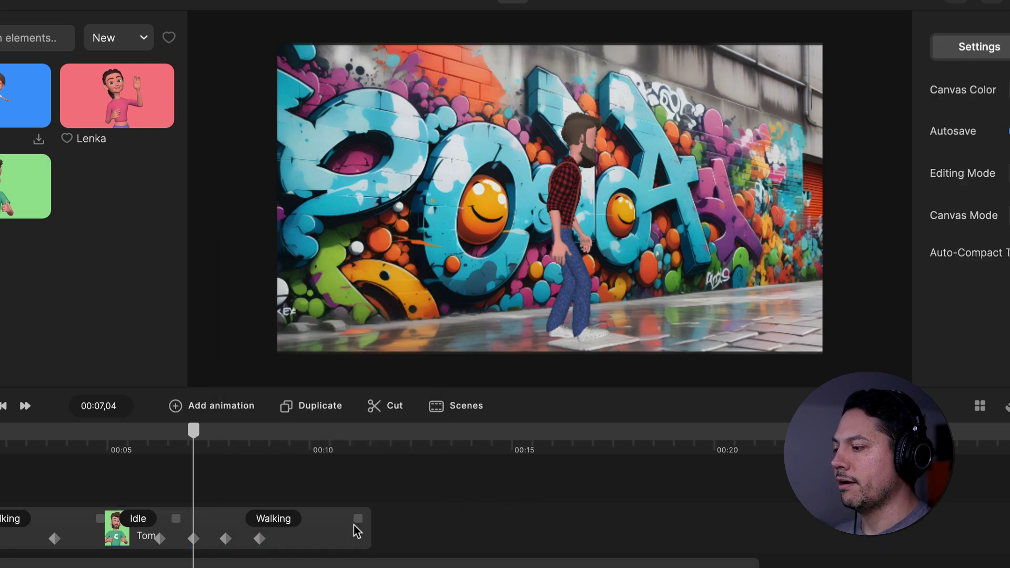
{"action": "left_click", "coordinate": [223, 538]}
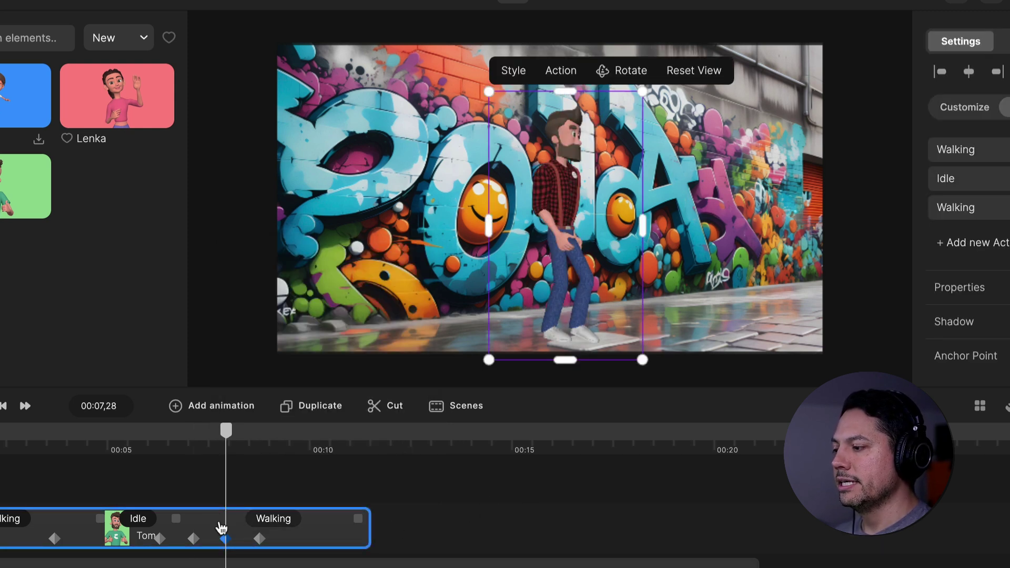
{"action": "left_click_drag", "start_coordinate": [219, 541], "coordinate": [200, 541]}
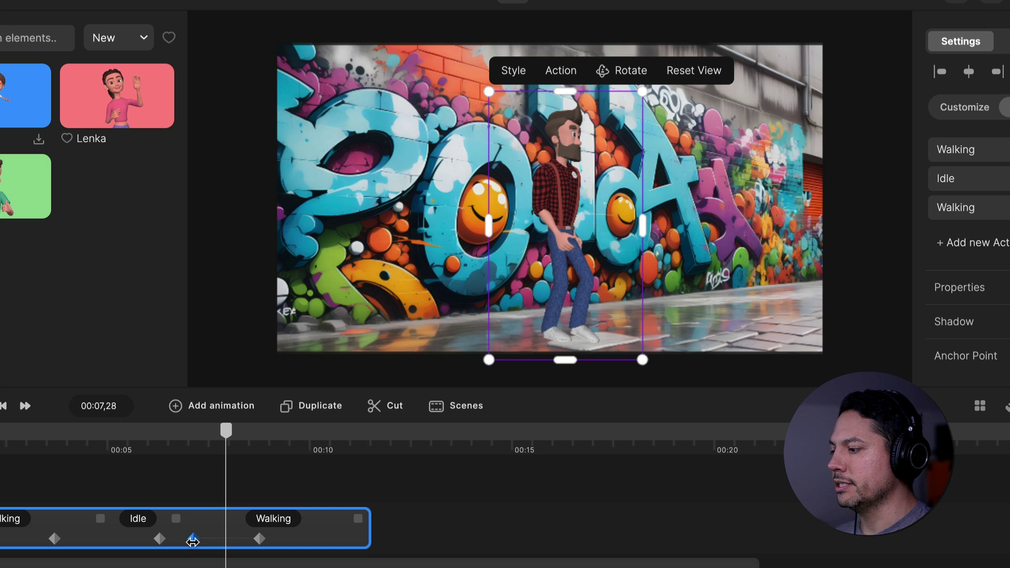
Move the 00:08,23 keyframe to the clip's end and place Tom past the right edge
{"action": "left_click", "coordinate": [195, 541]}
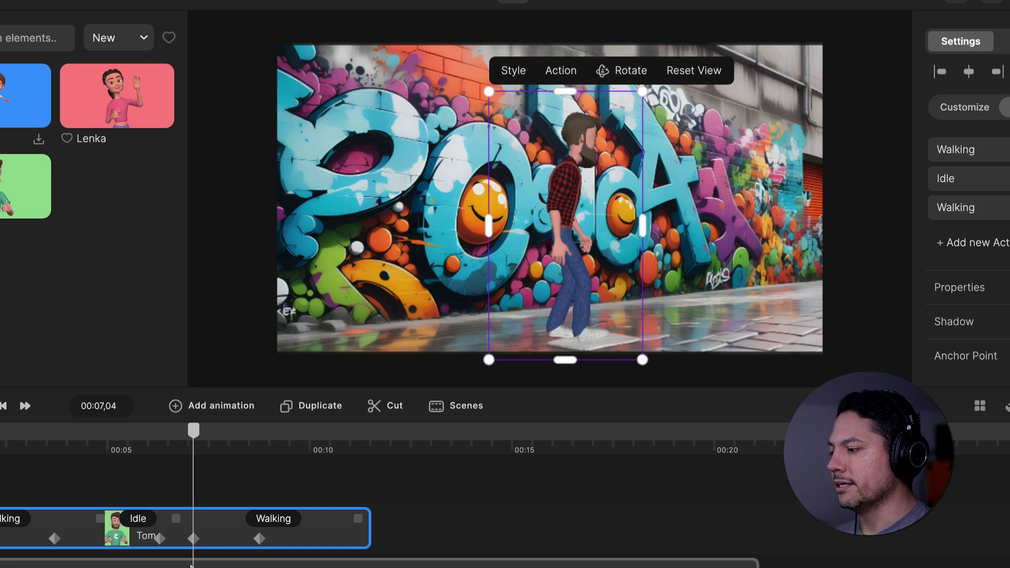
{"action": "left_click", "coordinate": [260, 539]}
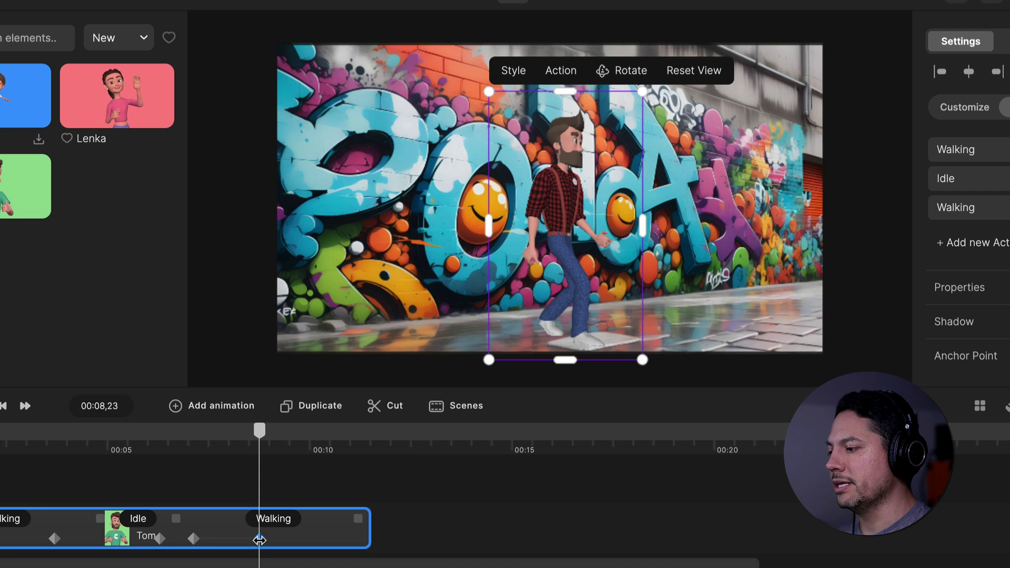
{"action": "left_click_drag", "start_coordinate": [260, 540], "coordinate": [373, 539]}
{"action": "left_click", "coordinate": [368, 539]}
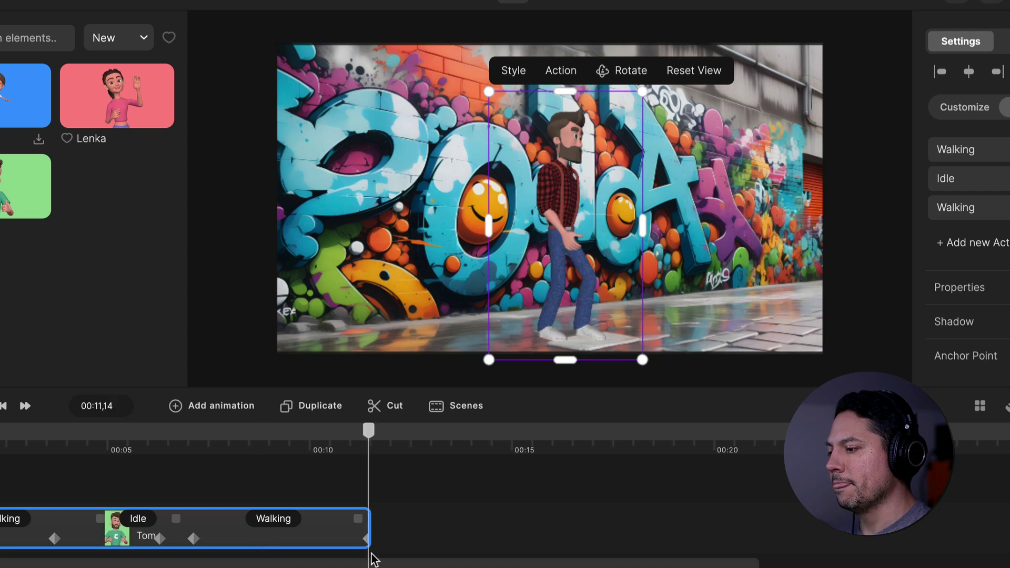
{"action": "left_click_drag", "start_coordinate": [576, 270], "coordinate": [865, 266]}
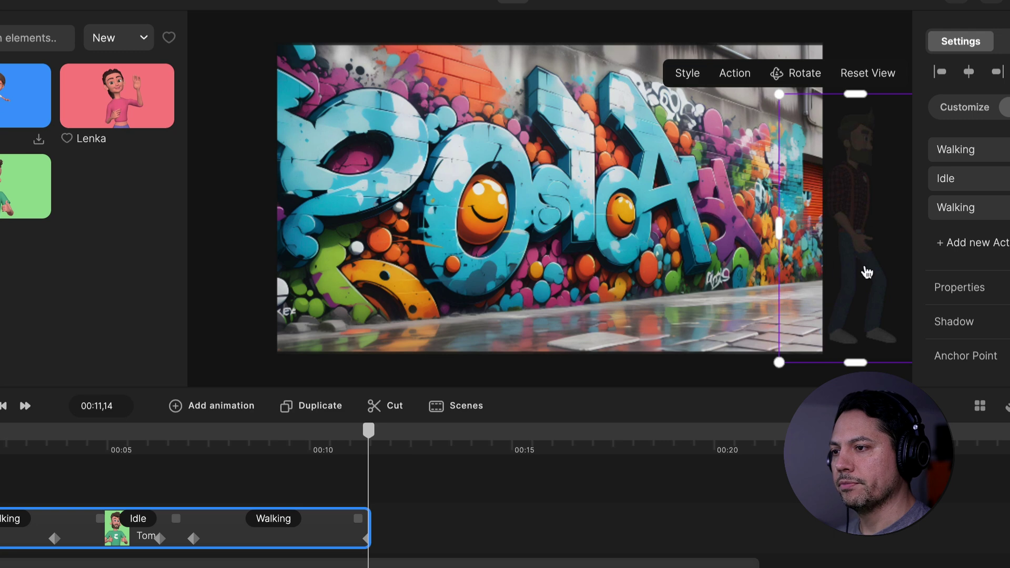
{"action": "left_click_drag", "start_coordinate": [104, 447], "coordinate": [179, 458]}
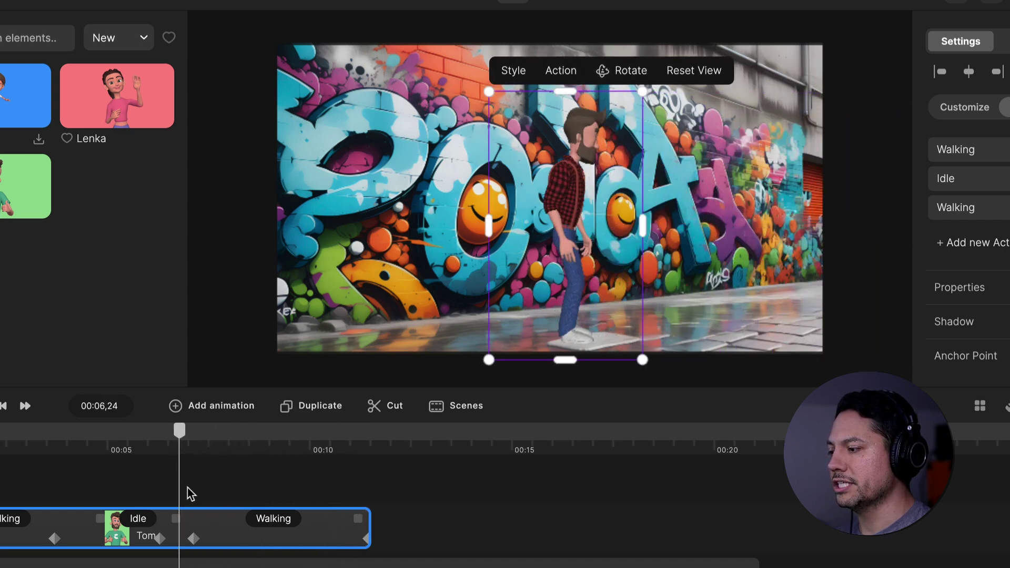
At the 00:07,04 keyframe, rotate Tom's figure slightly and recheck the easing settings
{"action": "left_click", "coordinate": [211, 548]}
{"action": "left_click", "coordinate": [191, 539]}
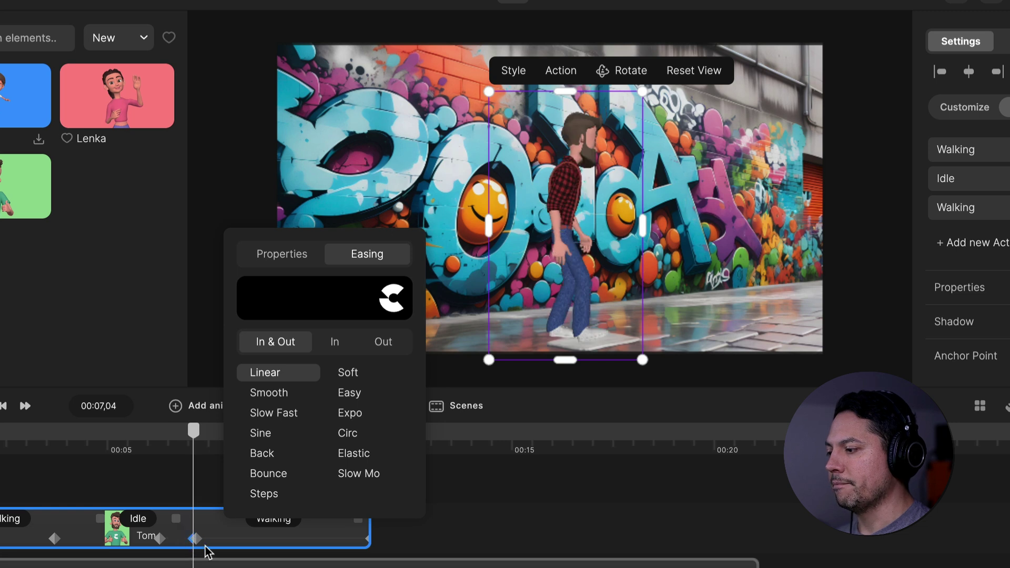
{"action": "left_click", "coordinate": [611, 70]}
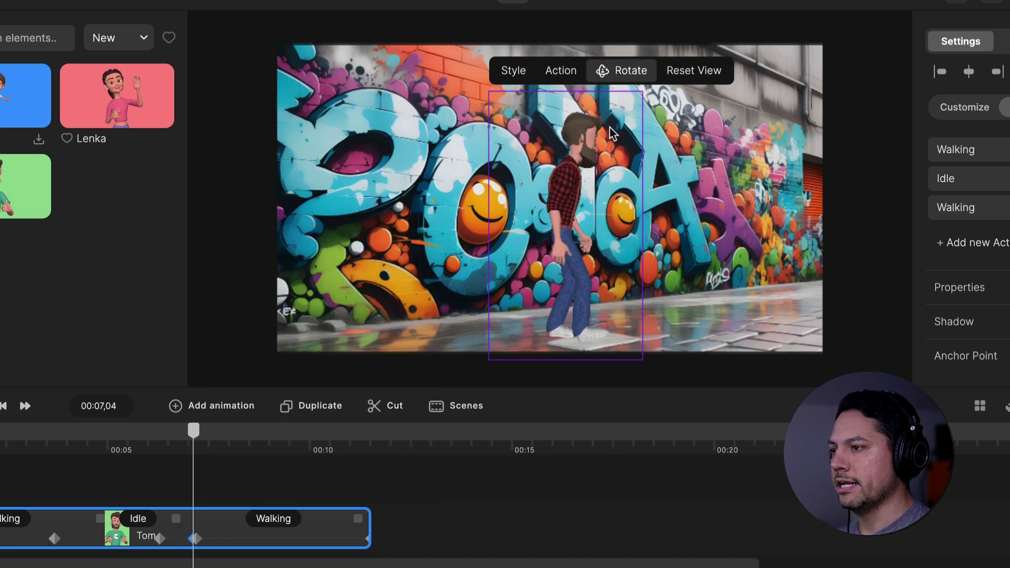
{"action": "left_click_drag", "start_coordinate": [563, 246], "coordinate": [570, 247]}
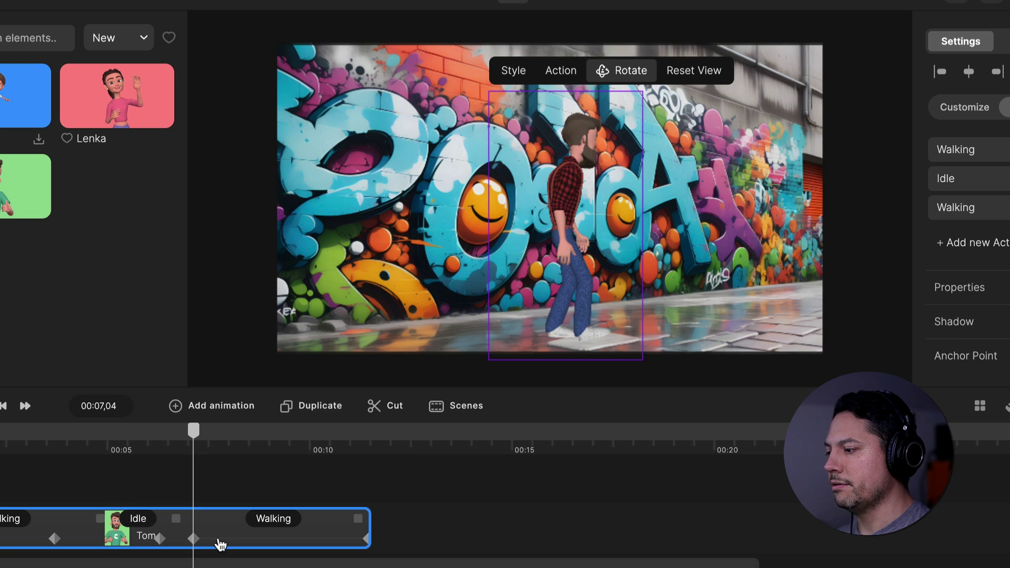
{"action": "left_click", "coordinate": [194, 539]}
{"action": "left_click_drag", "start_coordinate": [156, 437], "coordinate": [141, 457]}
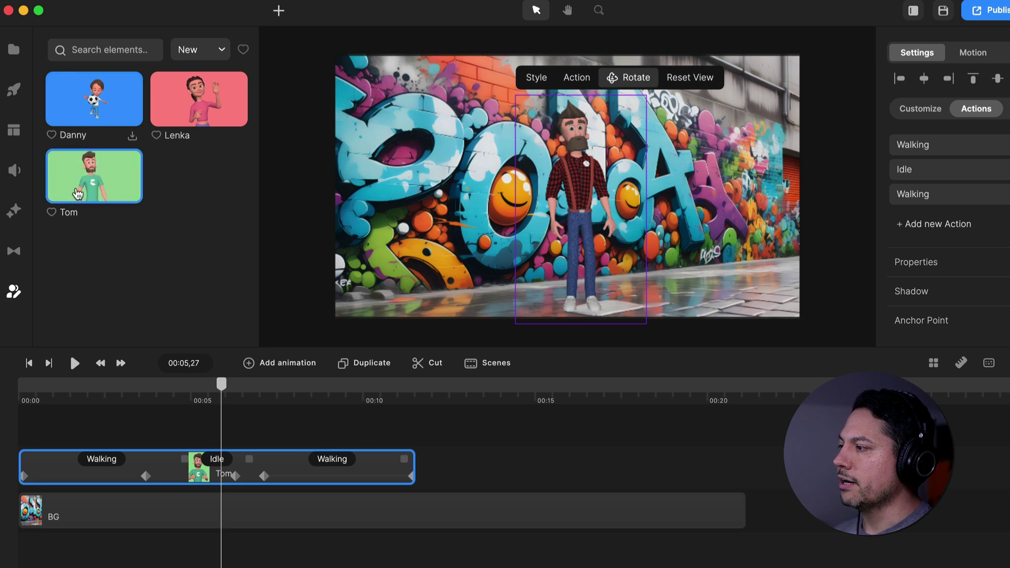
Add a second Tom idle clip to the timeline around 00:13,24
{"action": "left_click", "coordinate": [16, 92]}
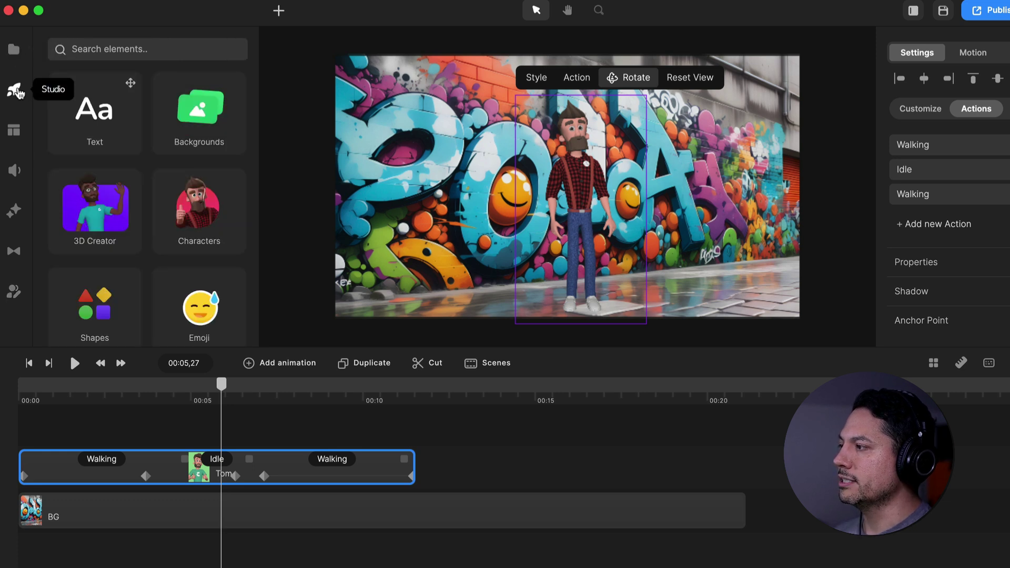
{"action": "left_click", "coordinate": [93, 228]}
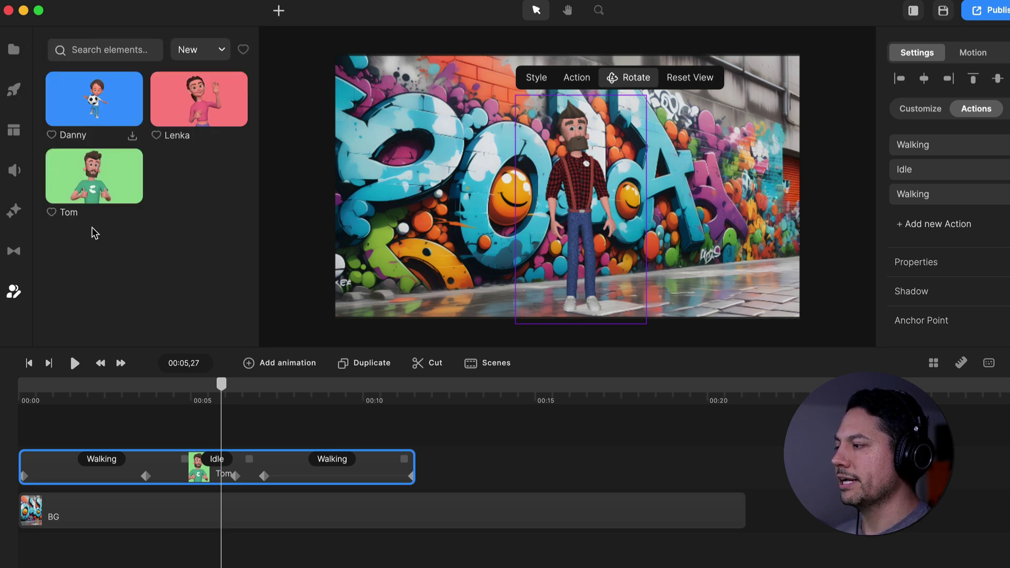
{"action": "left_click_drag", "start_coordinate": [89, 183], "coordinate": [502, 466]}
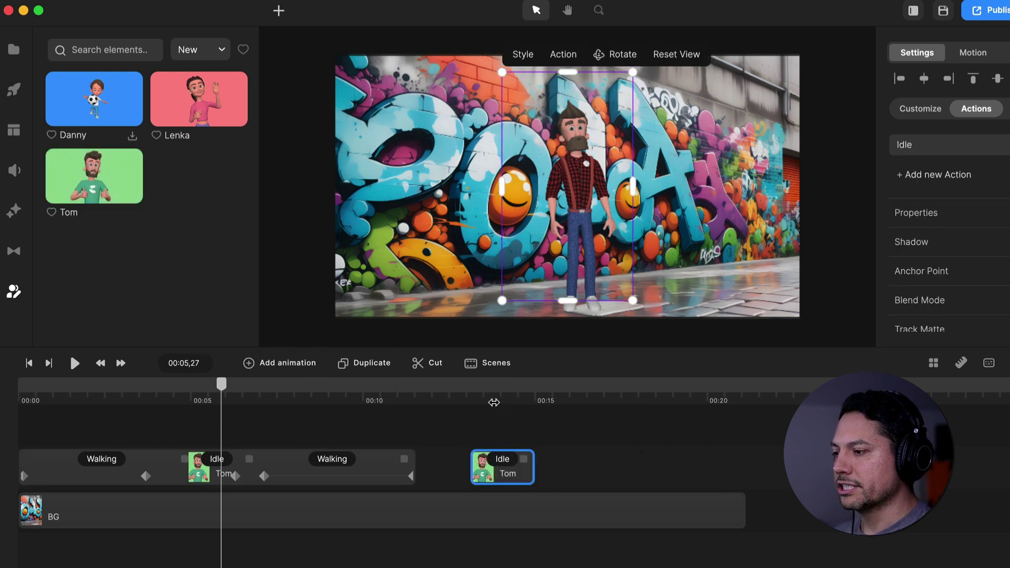
{"action": "left_click", "coordinate": [494, 403]}
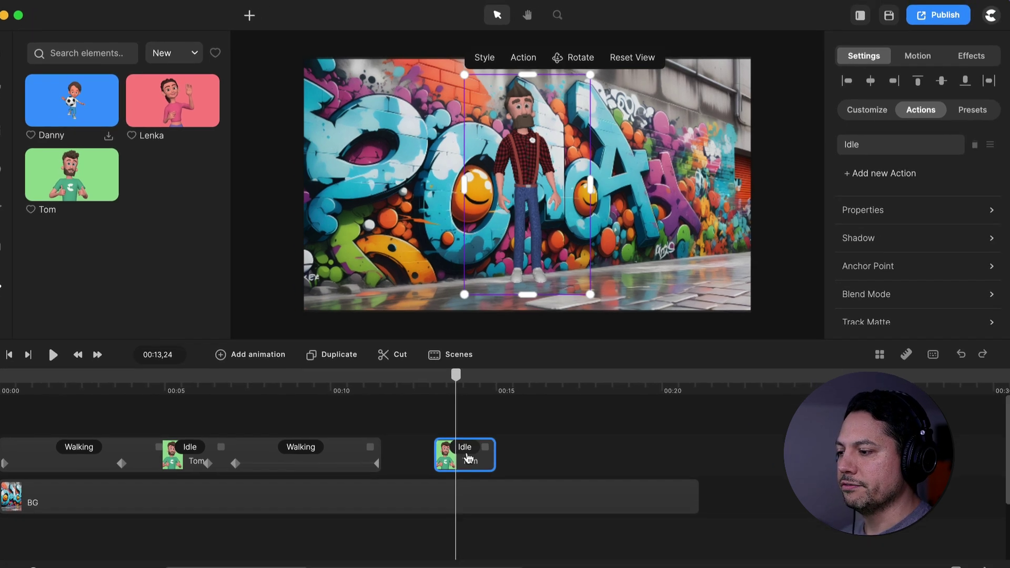
Restyle the new character with the blue-sweater preset and lengthen the BG clip
{"action": "left_click", "coordinate": [963, 106]}
{"action": "scroll", "coordinate": [914, 231], "scroll_direction": "down", "scroll_amount": 5}
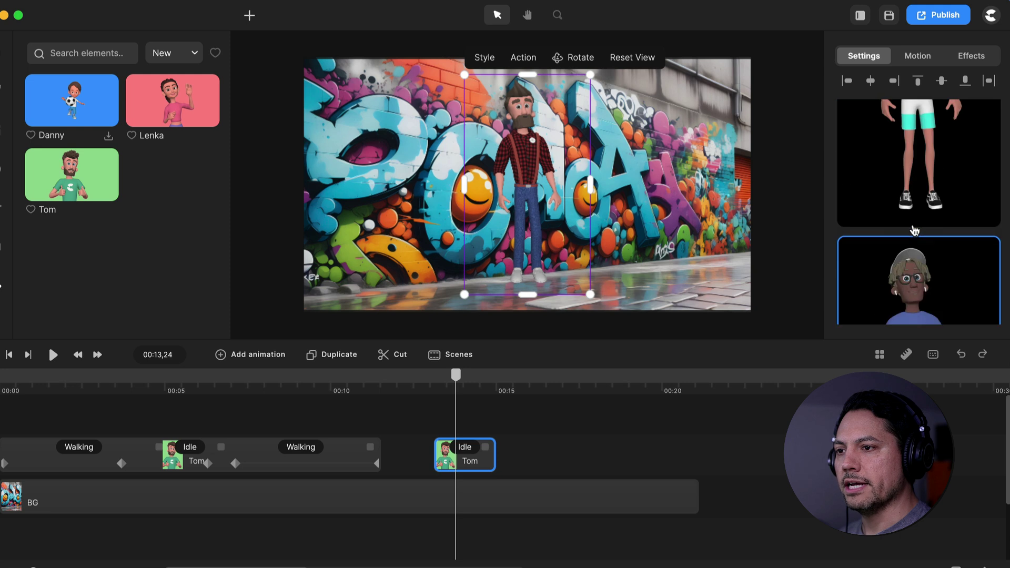
{"action": "scroll", "coordinate": [915, 231], "scroll_direction": "down", "scroll_amount": 2}
{"action": "left_click", "coordinate": [916, 238]}
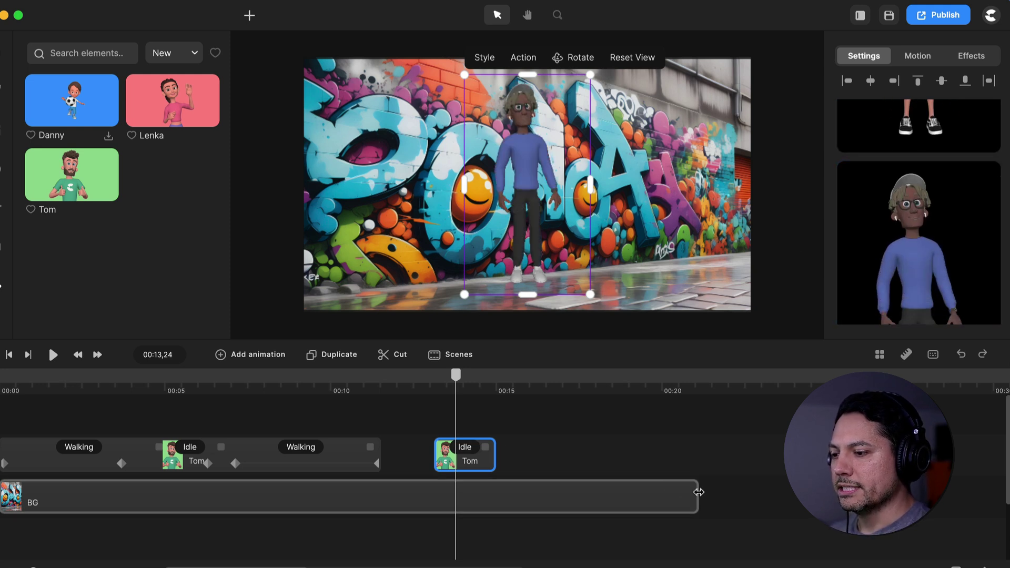
{"action": "left_click_drag", "start_coordinate": [698, 494], "coordinate": [1001, 493]}
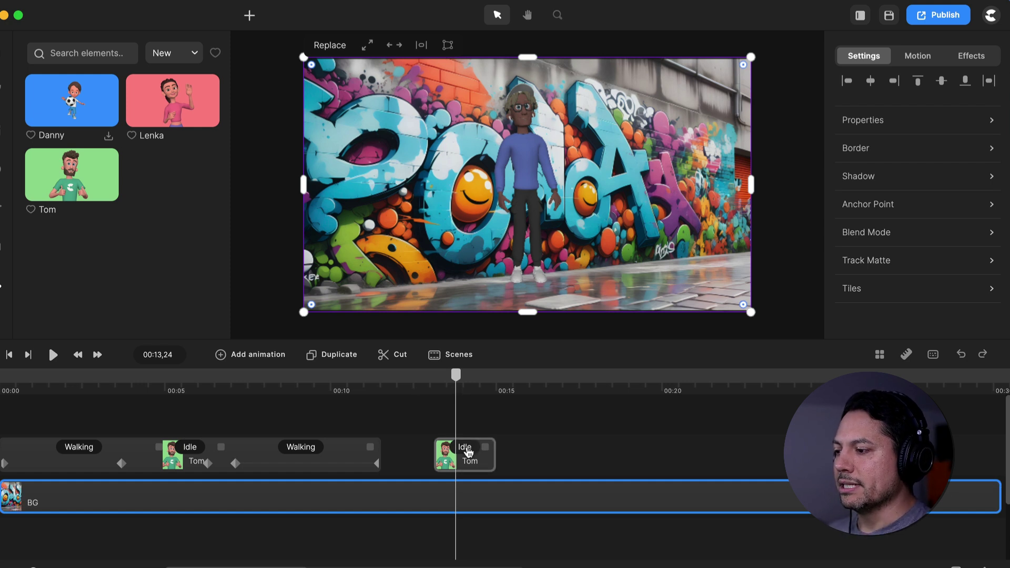
Change the new character's action to Walking, then append Idle and Walking actions
{"action": "left_click", "coordinate": [468, 453]}
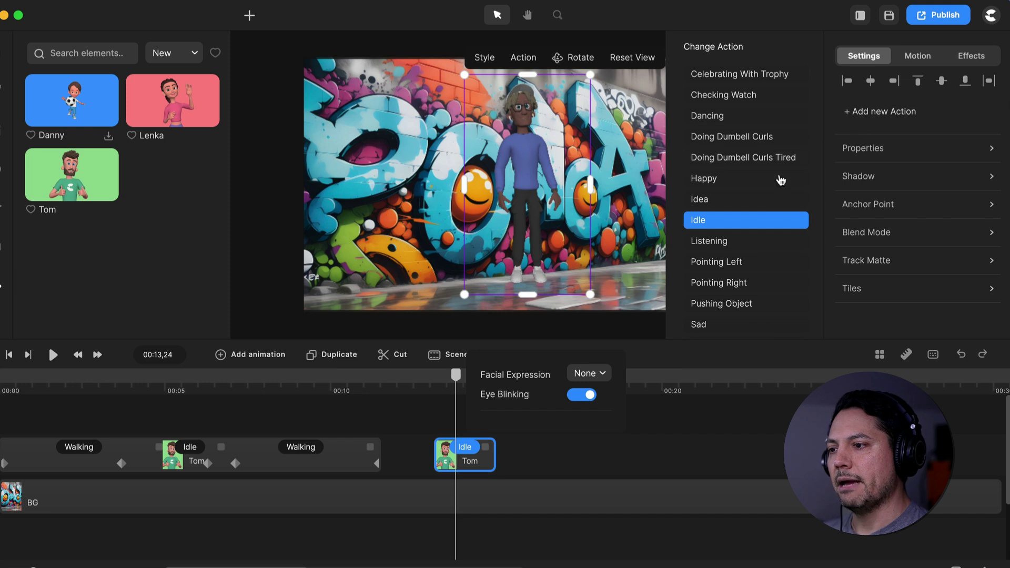
{"action": "scroll", "coordinate": [760, 205], "scroll_direction": "down", "scroll_amount": 10}
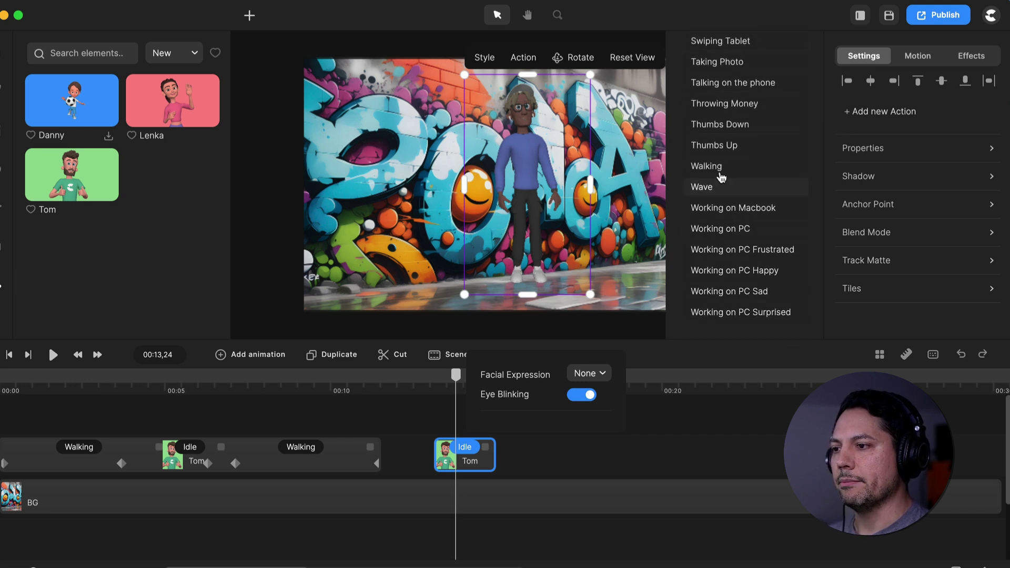
{"action": "left_click", "coordinate": [721, 176]}
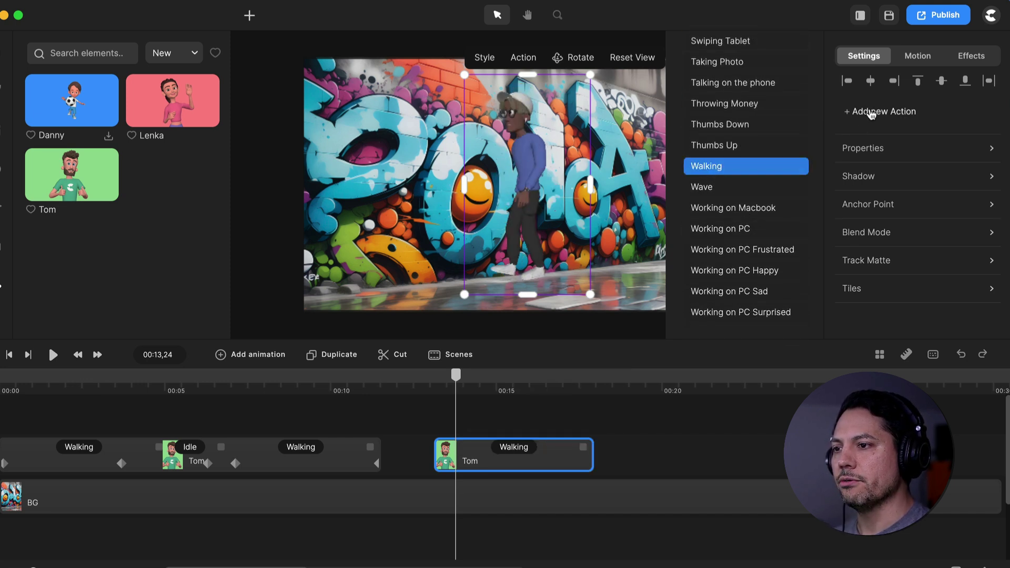
{"action": "scroll", "coordinate": [751, 222], "scroll_direction": "up", "scroll_amount": 3}
{"action": "scroll", "coordinate": [752, 222], "scroll_direction": "up", "scroll_amount": 8}
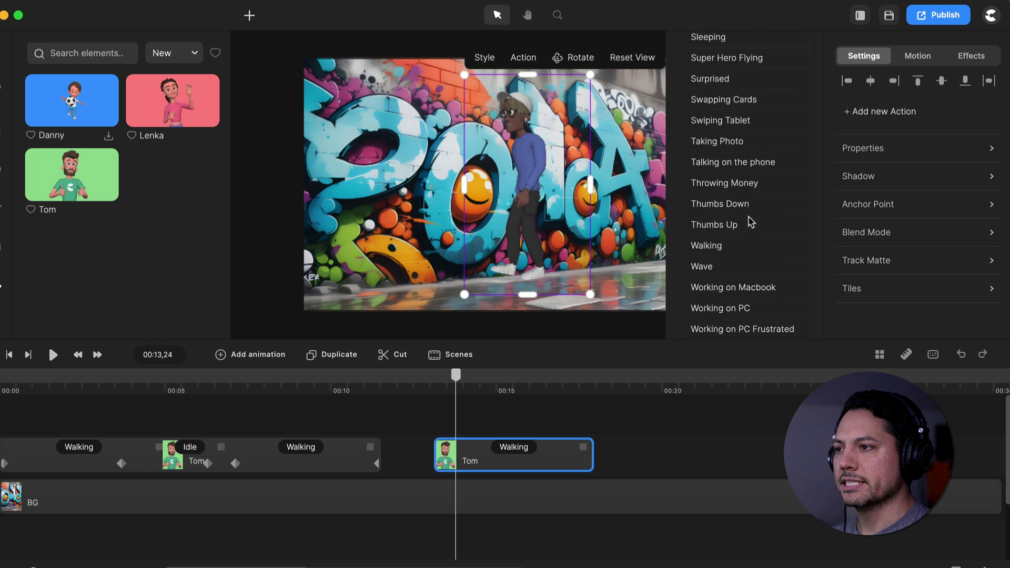
{"action": "left_click", "coordinate": [700, 85]}
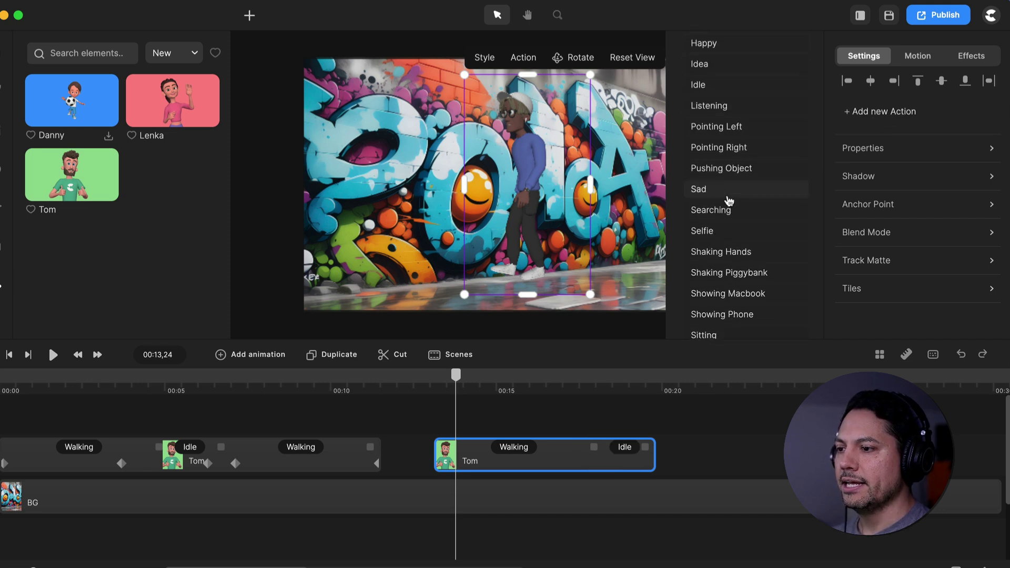
{"action": "scroll", "coordinate": [711, 195], "scroll_direction": "down", "scroll_amount": 10}
{"action": "left_click", "coordinate": [710, 175]}
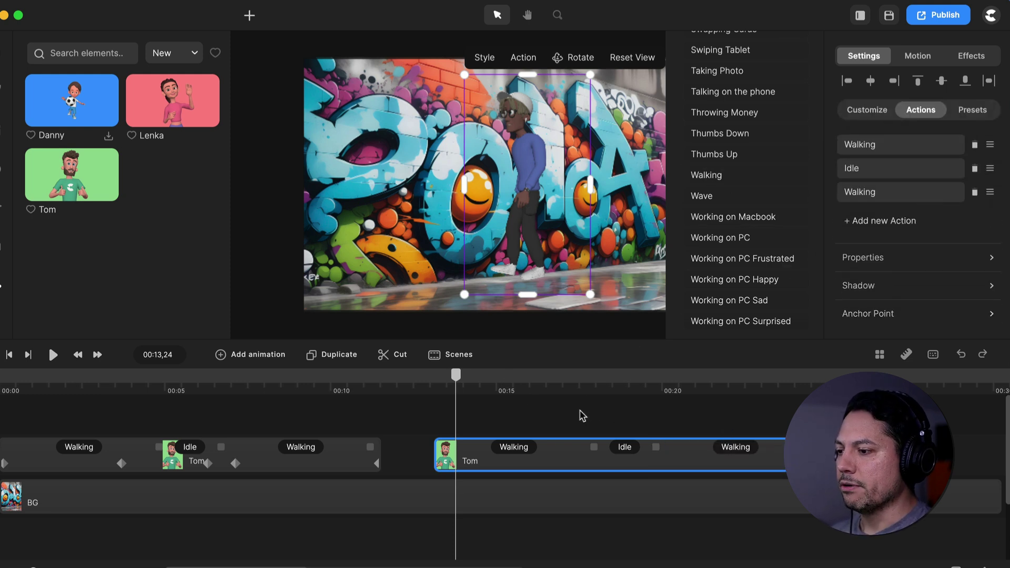
{"action": "left_click", "coordinate": [583, 416]}
{"action": "left_click", "coordinate": [496, 389]}
{"action": "left_click_drag", "start_coordinate": [504, 377], "coordinate": [454, 375]}
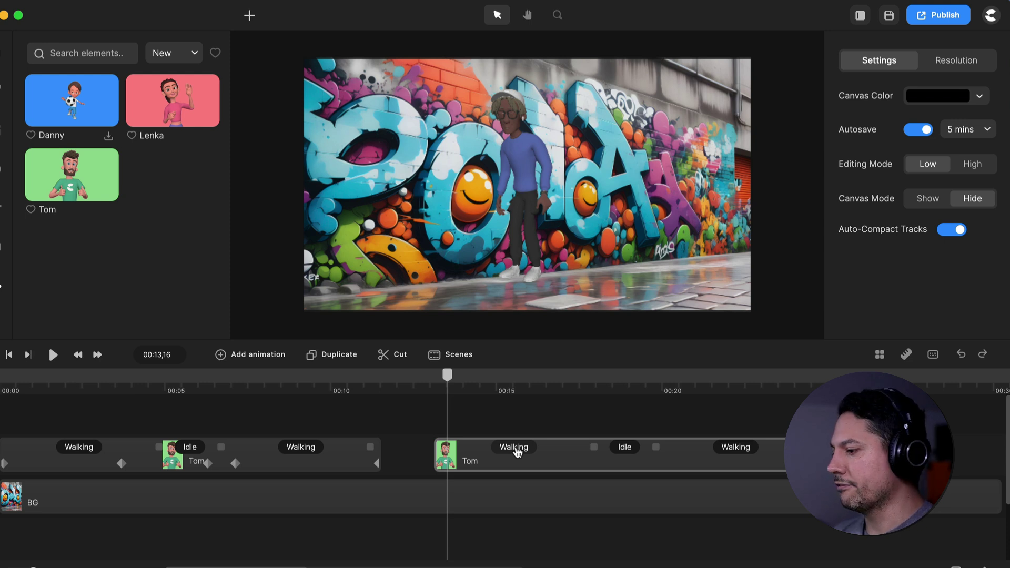
Turn on Disable Start for the first Walking action and Disable End for the last
{"action": "left_click", "coordinate": [514, 448]}
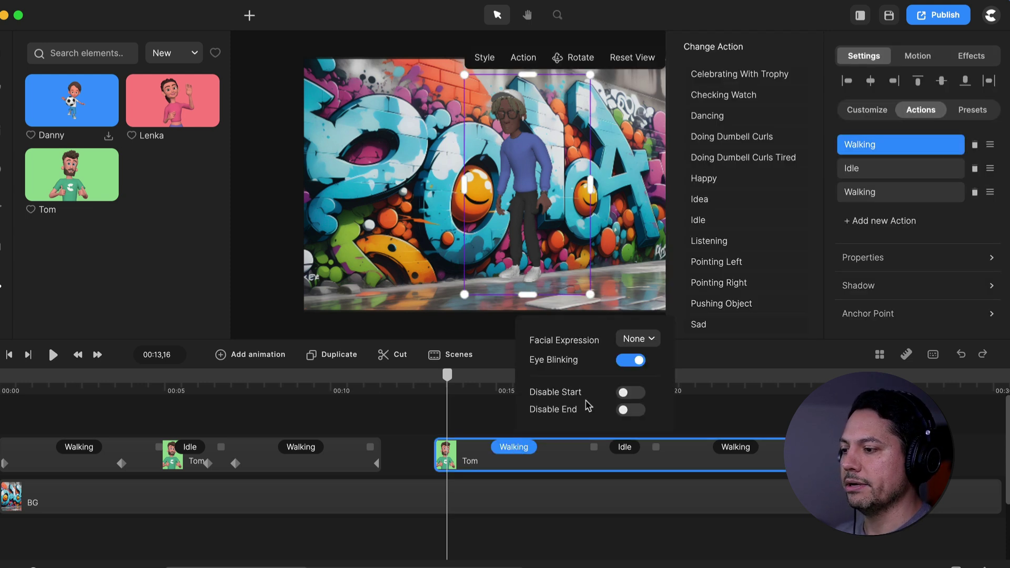
{"action": "left_click", "coordinate": [626, 394]}
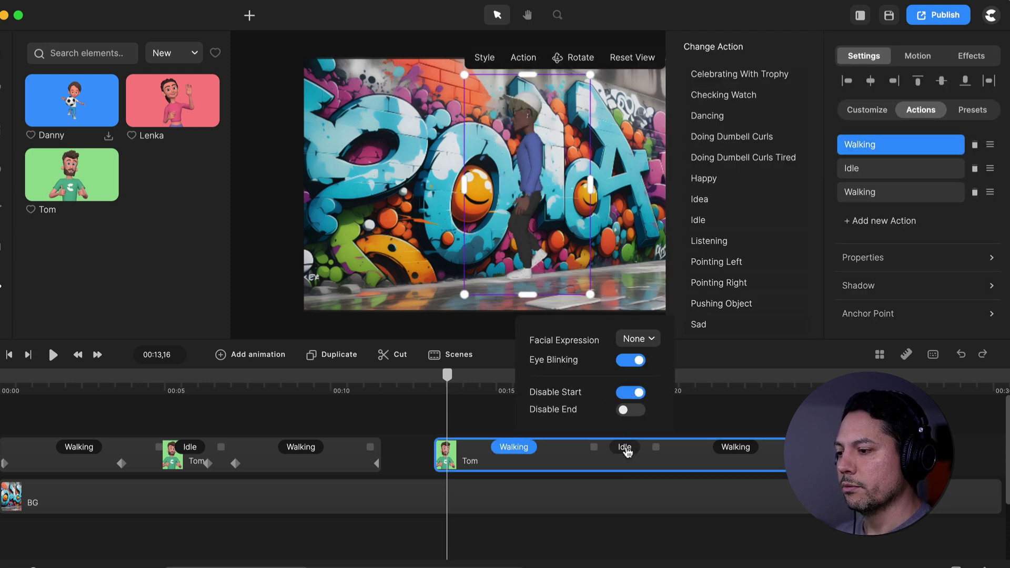
{"action": "left_click", "coordinate": [625, 447]}
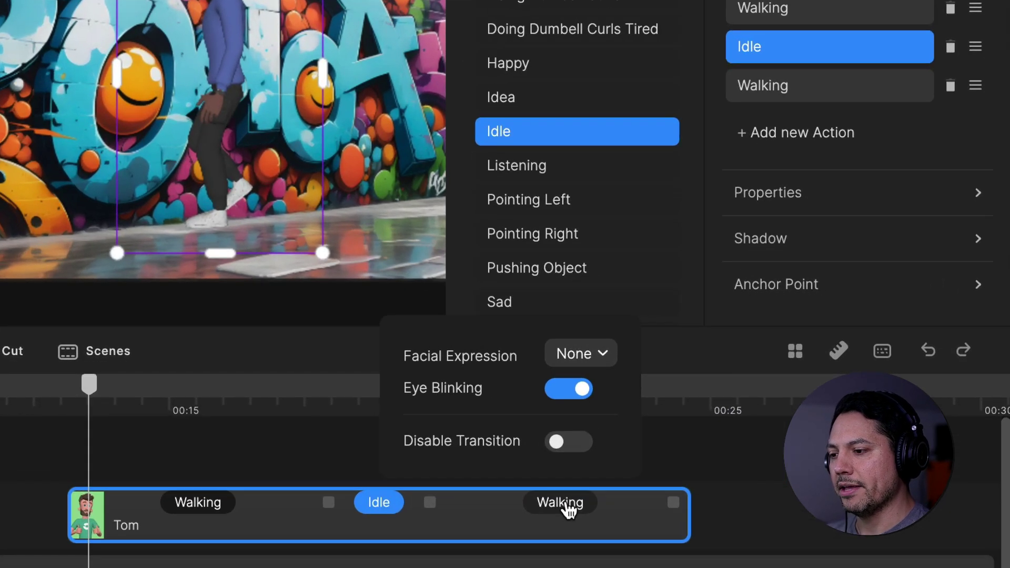
{"action": "left_click", "coordinate": [566, 503]}
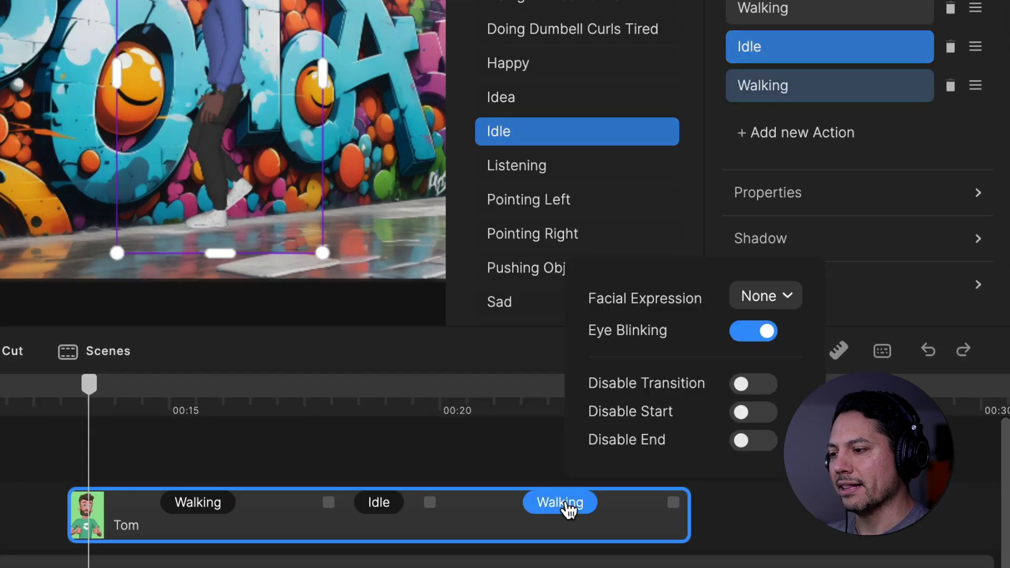
{"action": "left_click", "coordinate": [753, 441]}
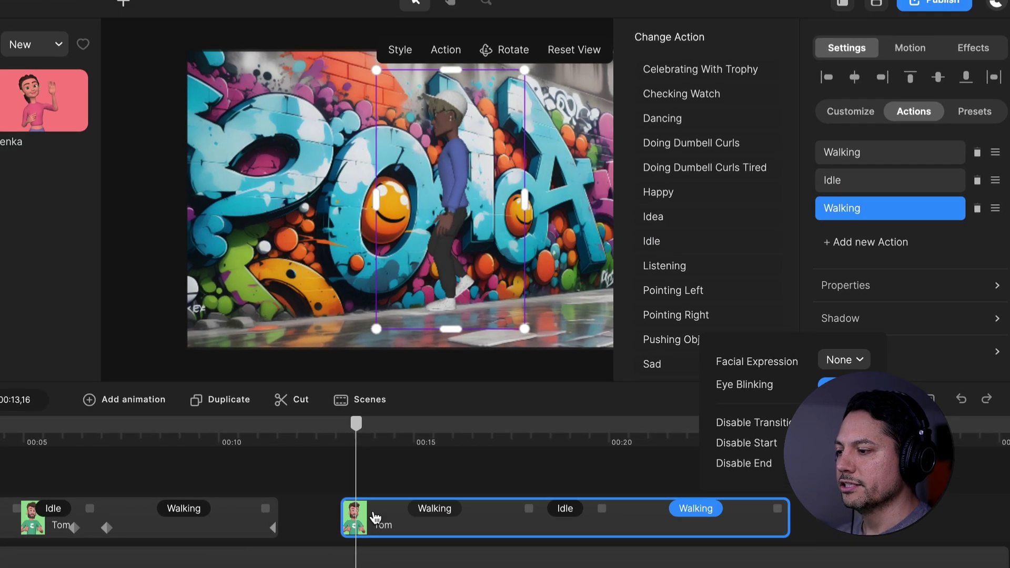
{"action": "left_click", "coordinate": [277, 467]}
{"action": "right_click", "coordinate": [371, 520]}
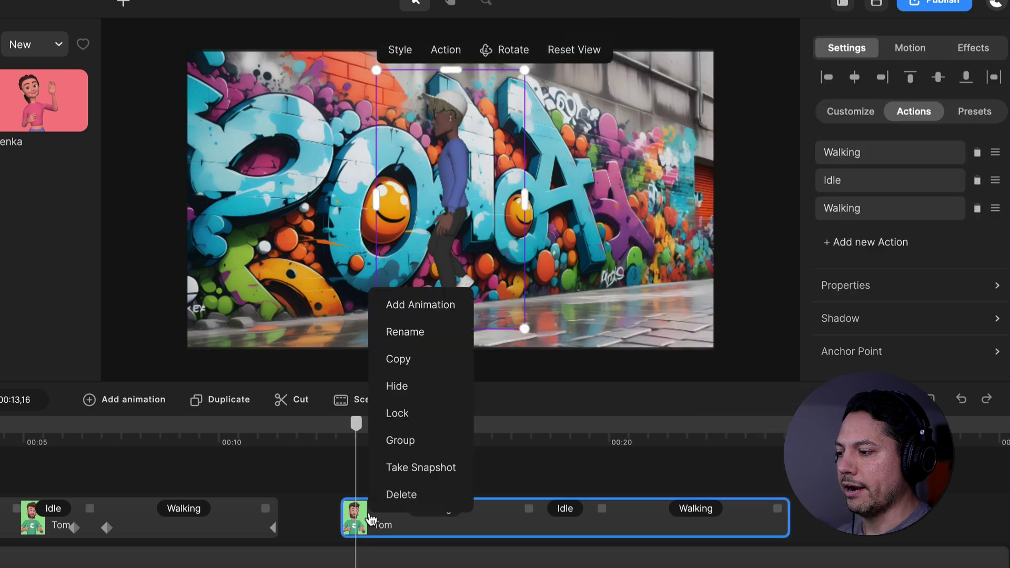
Add a Linear-eased Position animation to Tom's second clip and shift its first keyframe to the clip start
{"action": "left_click", "coordinate": [414, 314]}
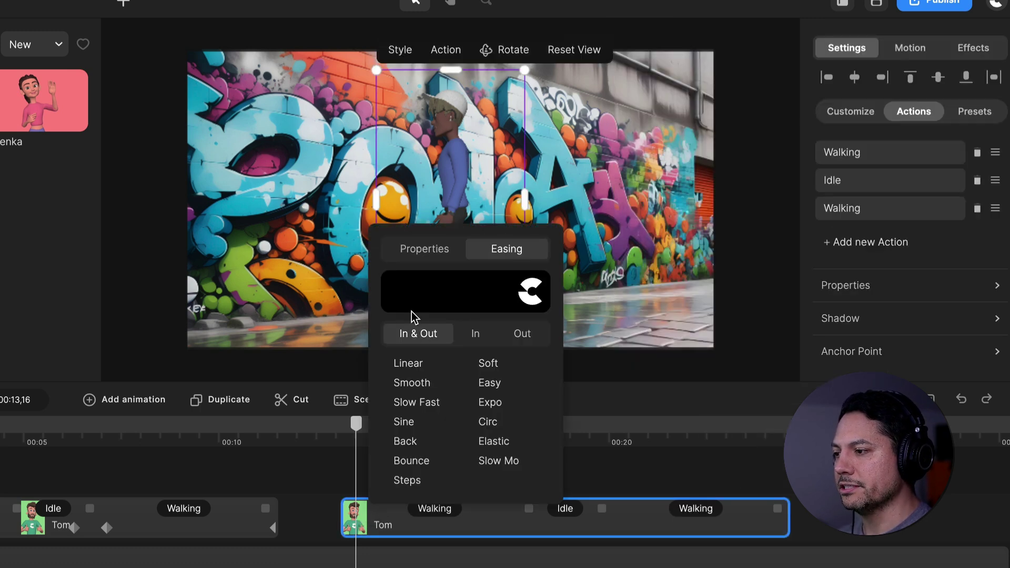
{"action": "left_click", "coordinate": [427, 257]}
{"action": "left_click", "coordinate": [426, 259]}
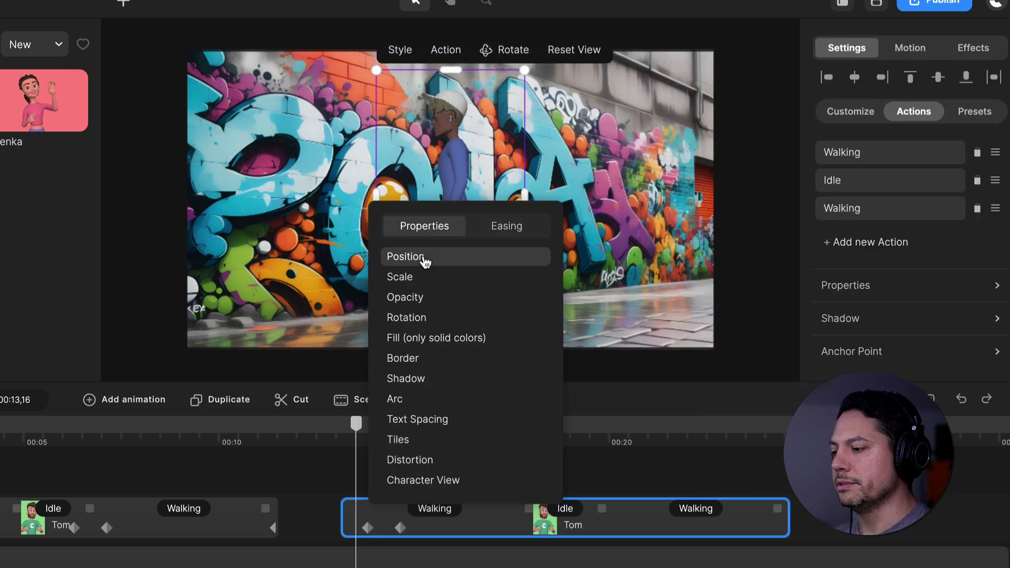
{"action": "left_click", "coordinate": [500, 227]}
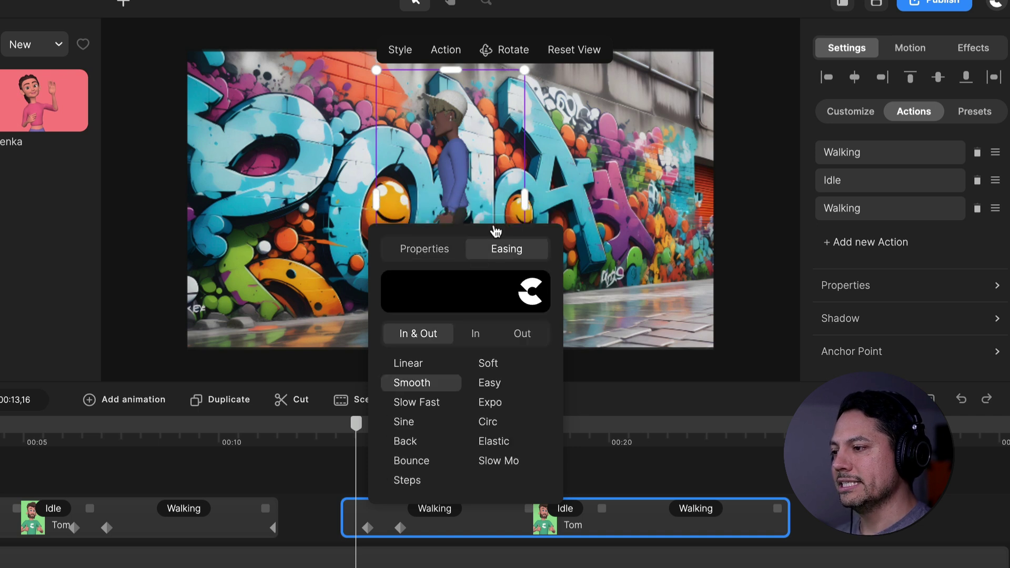
{"action": "left_click", "coordinate": [413, 364]}
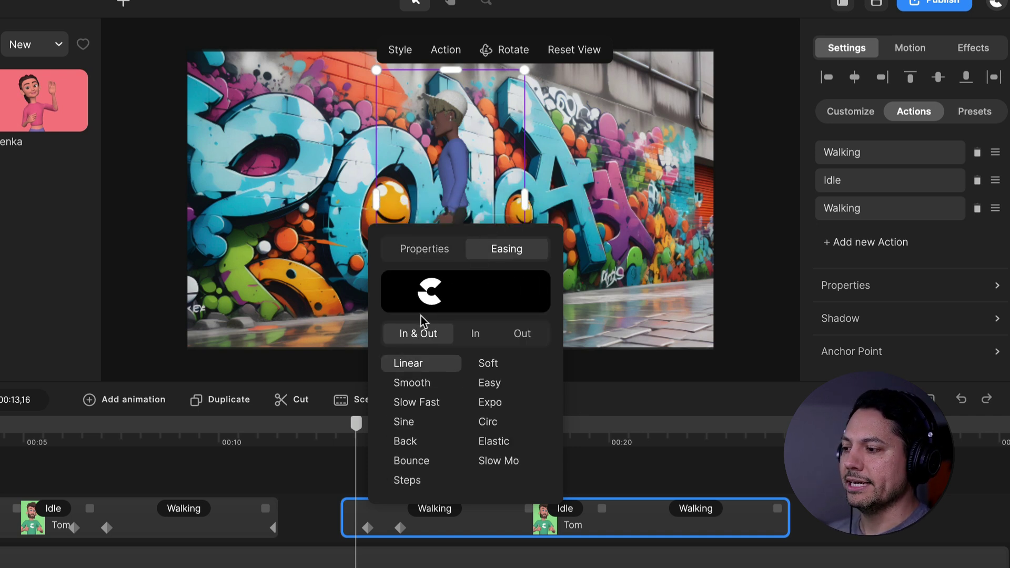
{"action": "left_click", "coordinate": [315, 466]}
{"action": "left_click_drag", "start_coordinate": [368, 528], "coordinate": [347, 532]}
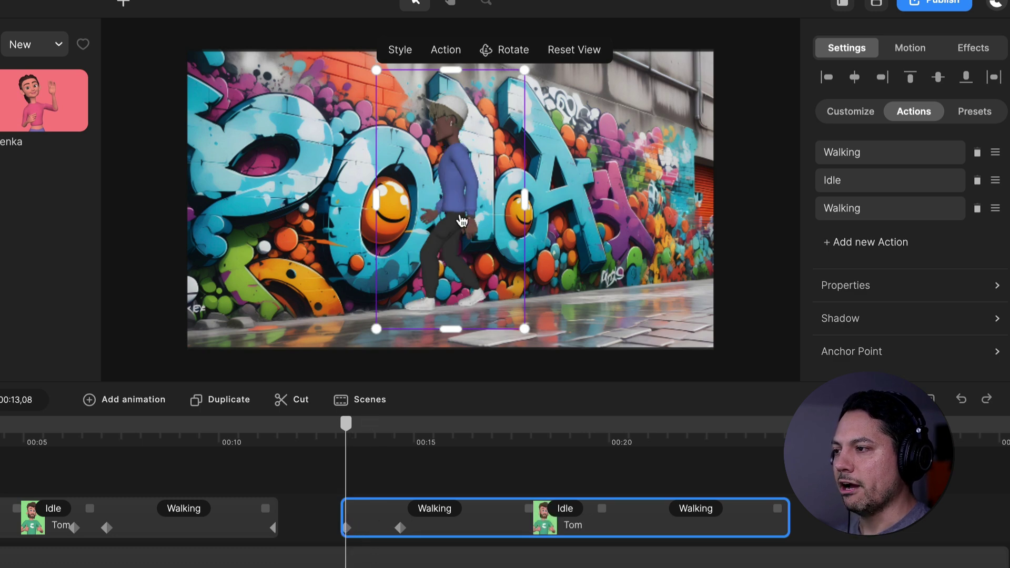
Start Tom just off the right edge and centre him on the wall at a keyframe near 00:16,25
{"action": "left_click_drag", "start_coordinate": [462, 221], "coordinate": [775, 245]}
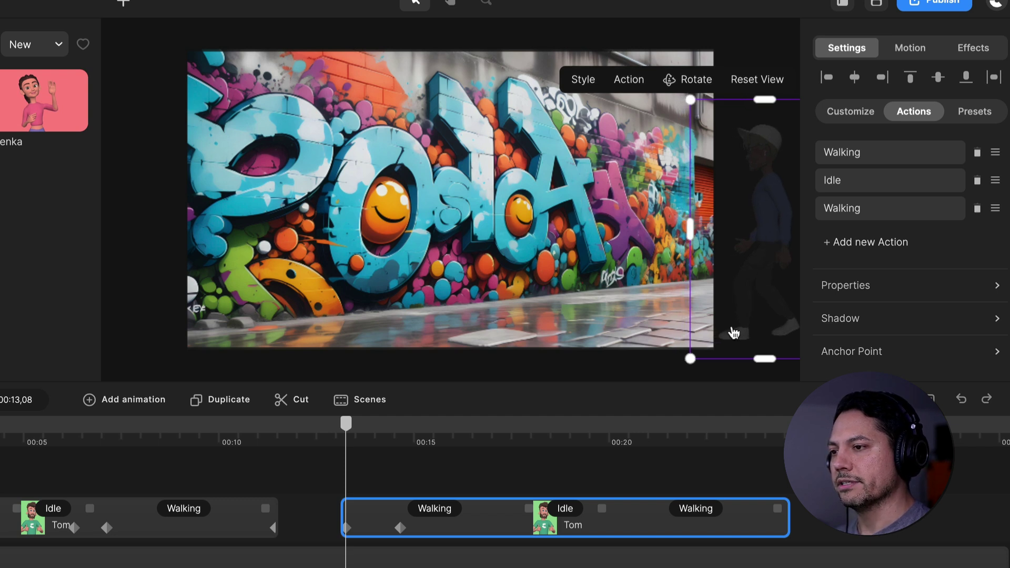
{"action": "left_click", "coordinate": [347, 527]}
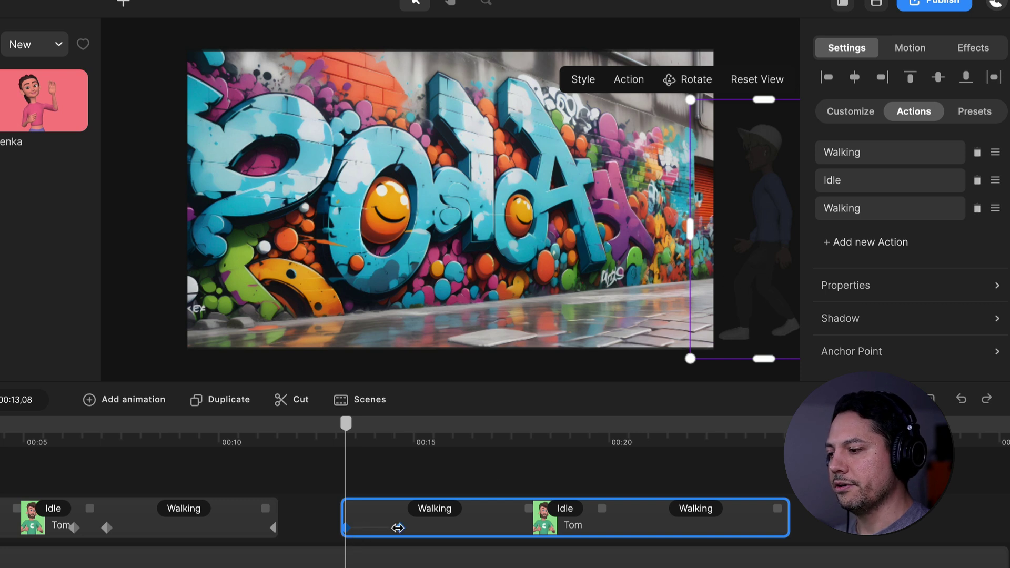
{"action": "left_click_drag", "start_coordinate": [412, 527], "coordinate": [493, 526]}
{"action": "left_click", "coordinate": [486, 529]}
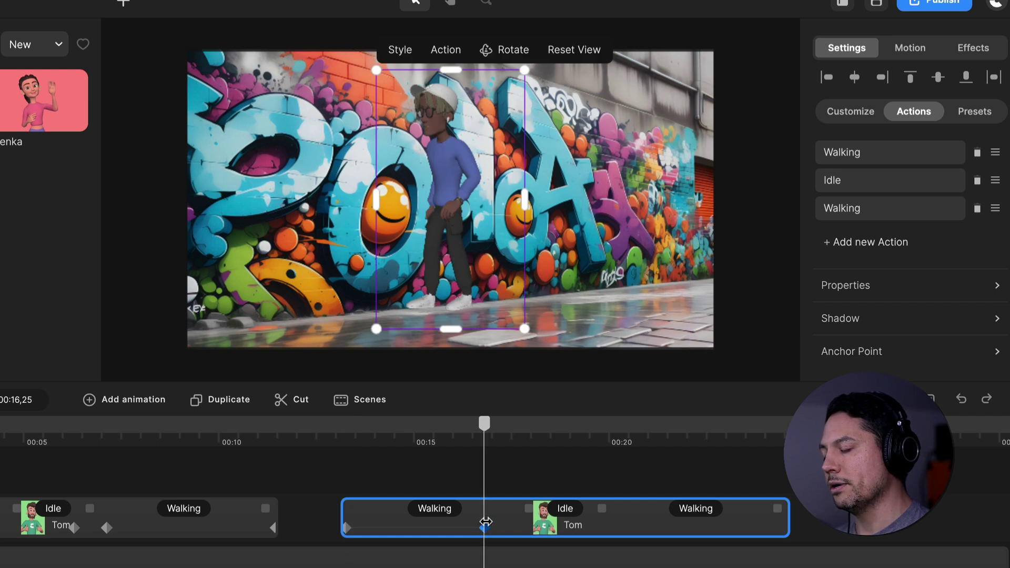
{"action": "left_click_drag", "start_coordinate": [437, 181], "coordinate": [457, 202]}
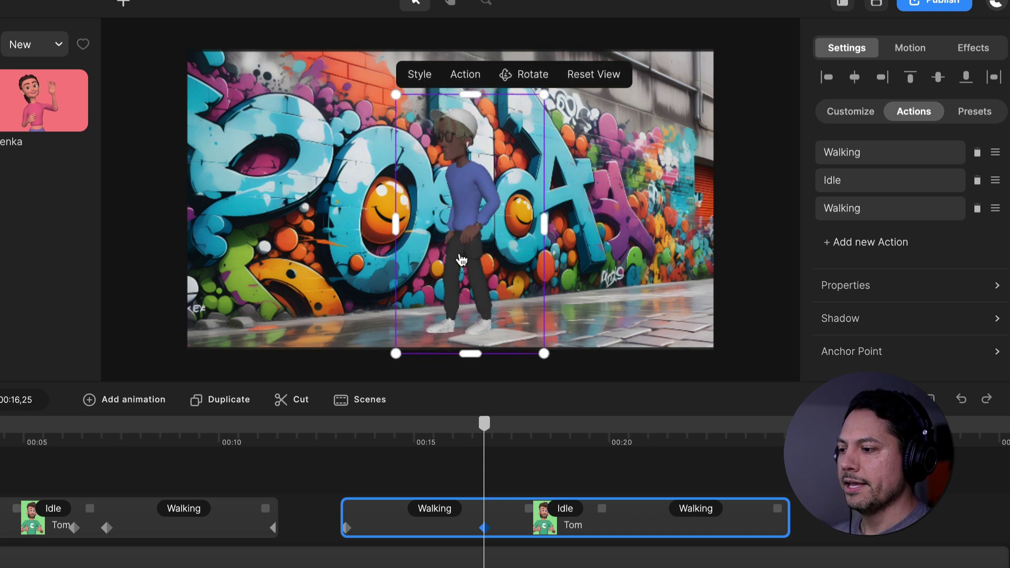
Preview Tom walking in from the right and undo the accidental background move
{"action": "left_click_drag", "start_coordinate": [487, 431], "coordinate": [565, 426]}
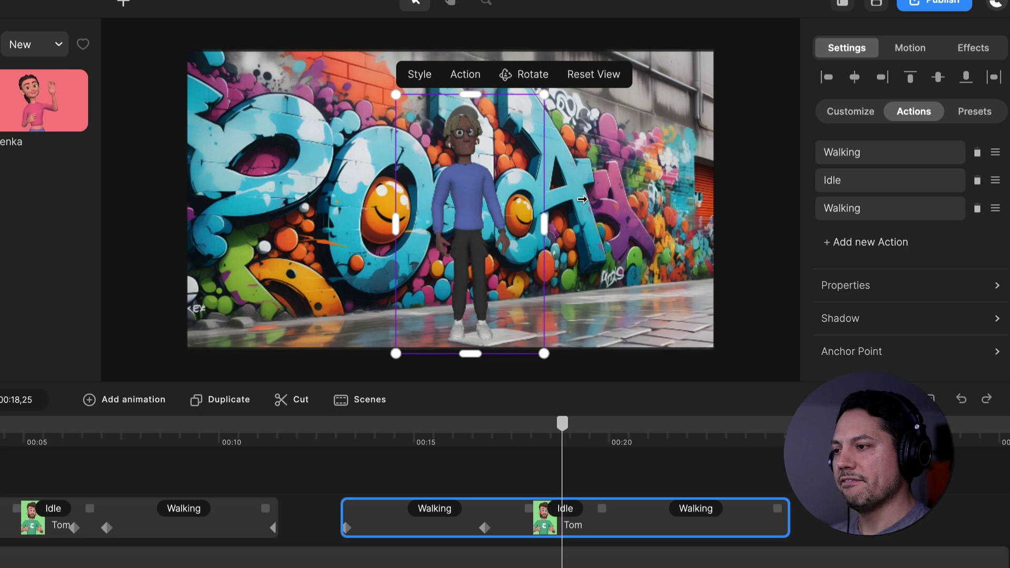
{"action": "left_click_drag", "start_coordinate": [582, 199], "coordinate": [621, 253]}
{"action": "key", "text": "ctrl+z"}
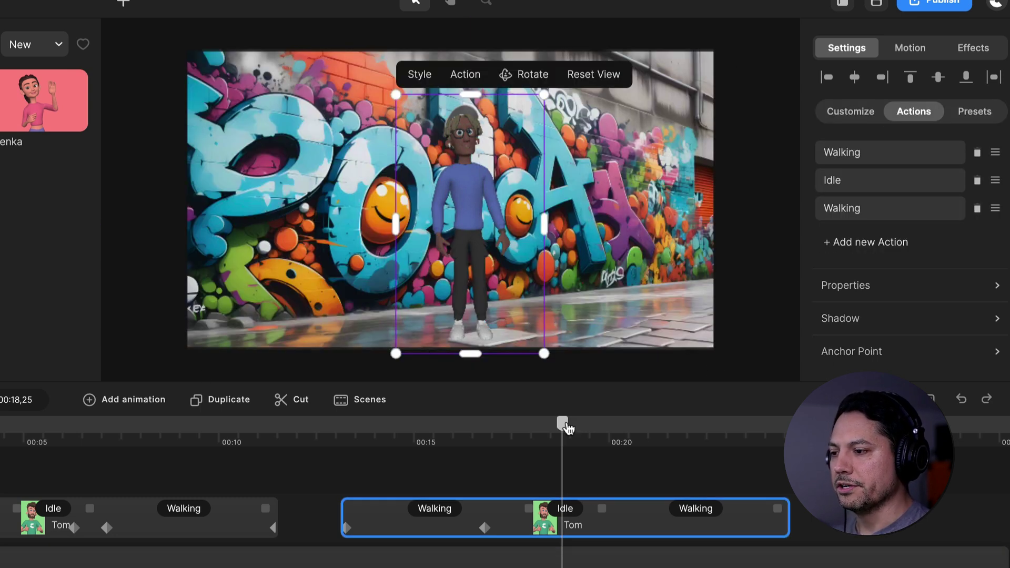
Add a new Linear-eased animation to Tom's clip just past 19 seconds
{"action": "left_click_drag", "start_coordinate": [567, 429], "coordinate": [579, 427]}
{"action": "right_click", "coordinate": [591, 528]}
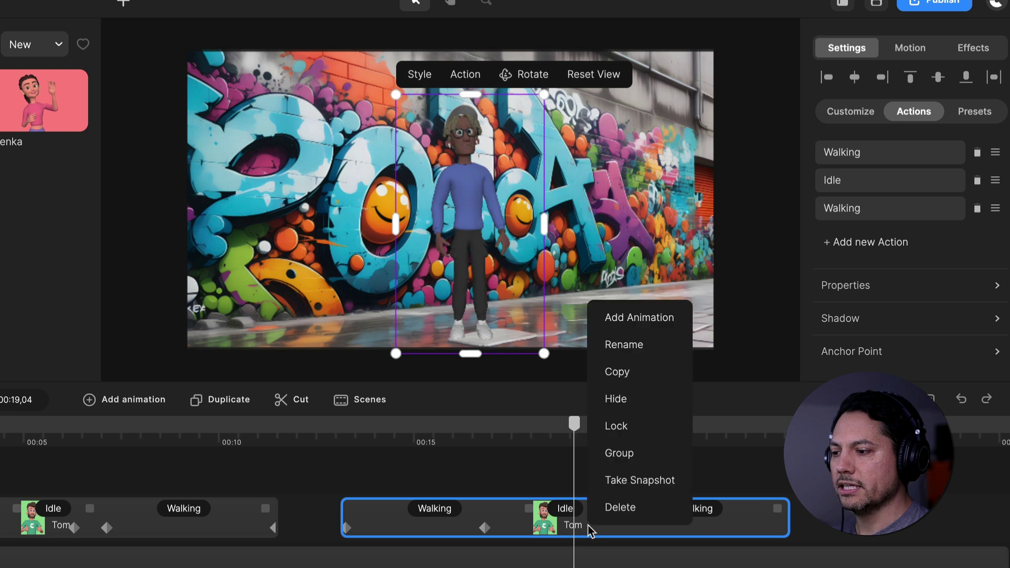
{"action": "left_click", "coordinate": [623, 325]}
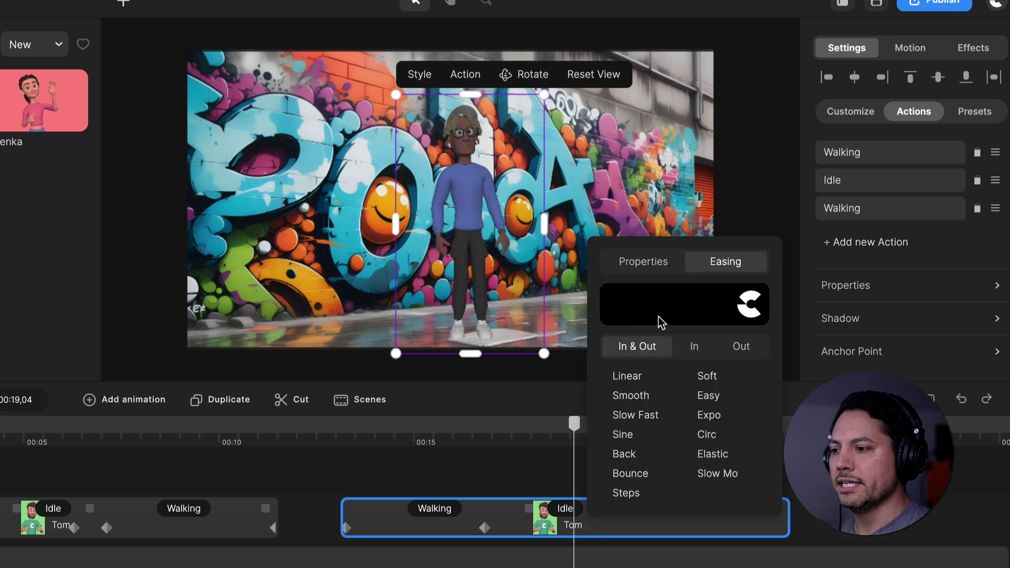
{"action": "left_click", "coordinate": [659, 263]}
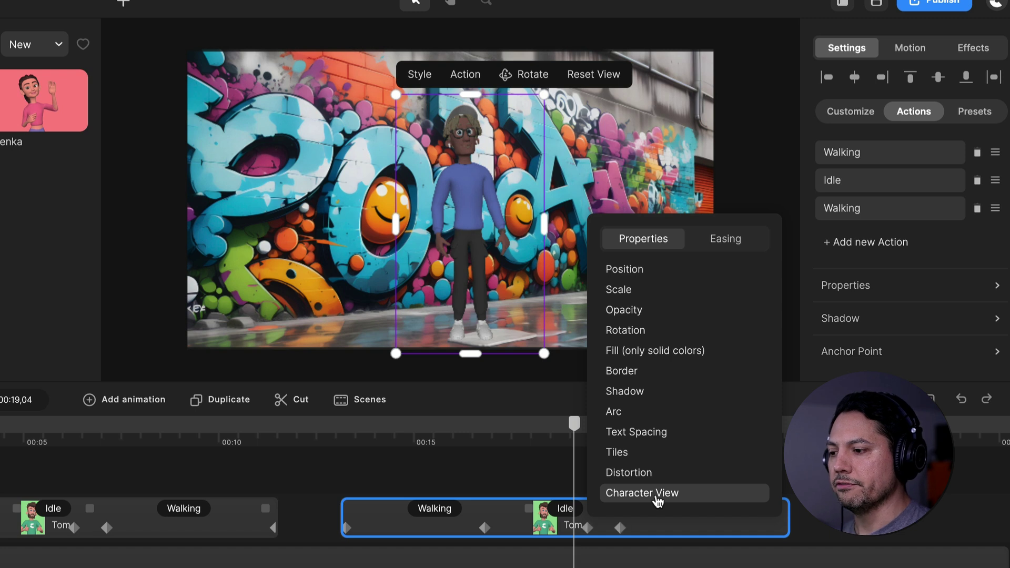
{"action": "left_click", "coordinate": [734, 239]}
{"action": "left_click", "coordinate": [636, 356]}
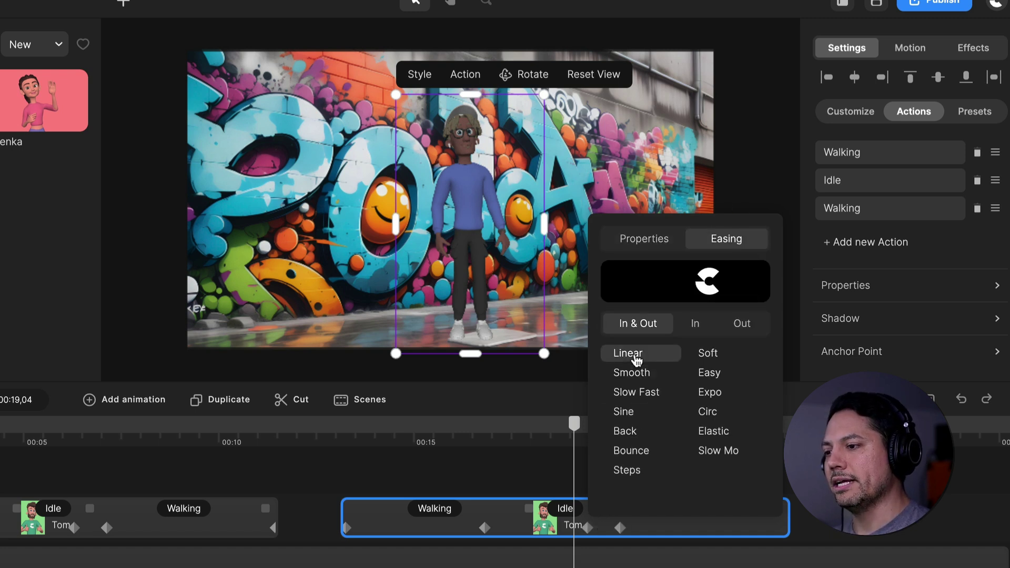
{"action": "left_click", "coordinate": [545, 461]}
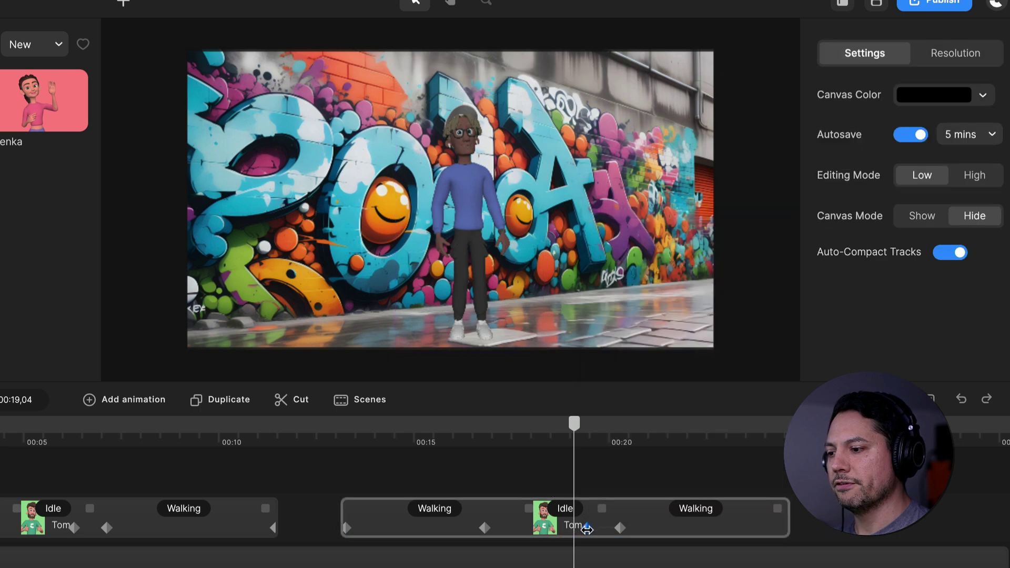
At the keyframe near 20 s, rotate Tom sideways into his walking direction
{"action": "left_click", "coordinate": [586, 528]}
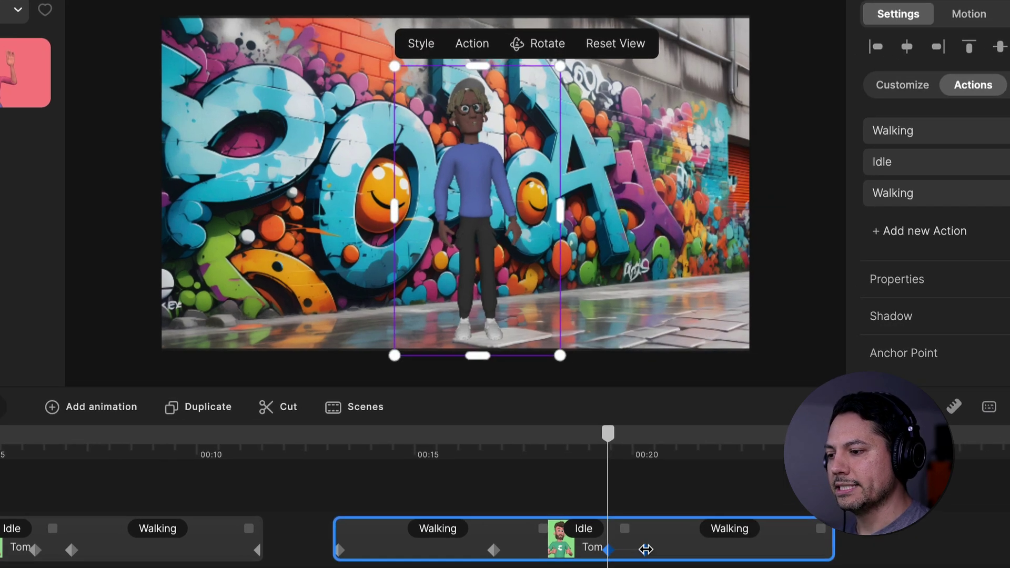
{"action": "left_click", "coordinate": [621, 527]}
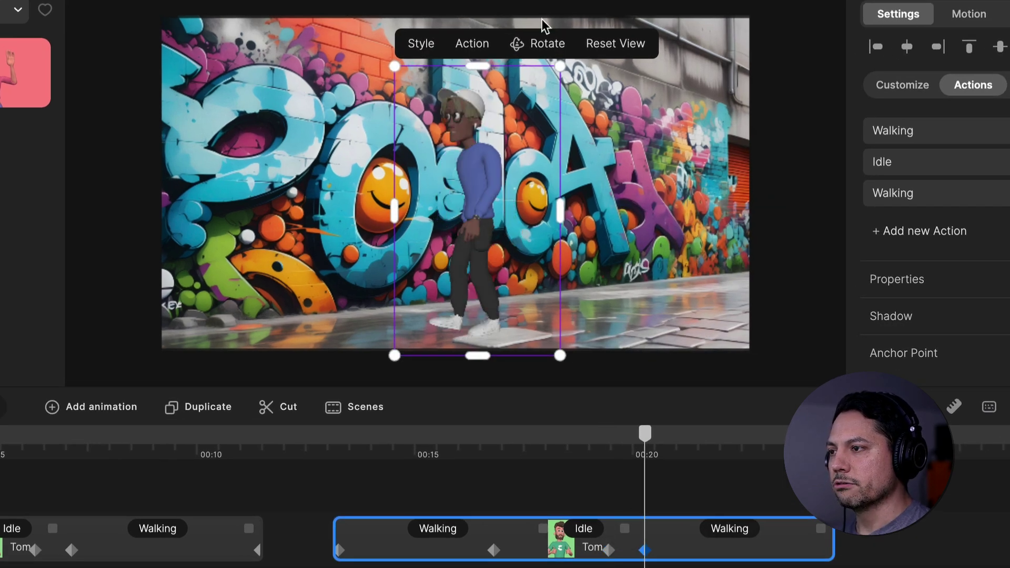
{"action": "left_click", "coordinate": [526, 43]}
{"action": "left_click_drag", "start_coordinate": [467, 165], "coordinate": [576, 173]}
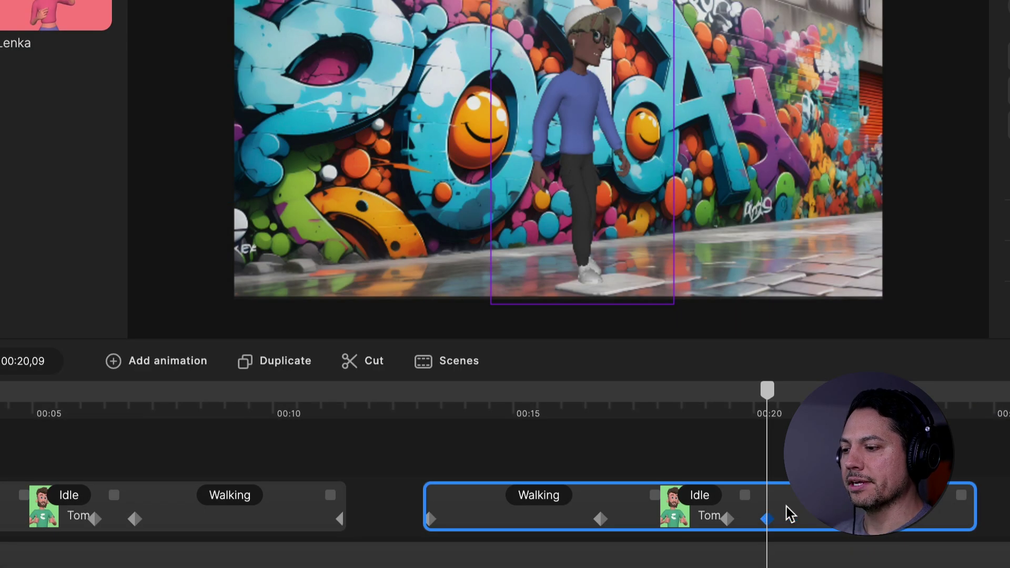
Add Position and Scale animation at this point and move the newest keyframe slightly earlier
{"action": "right_click", "coordinate": [788, 507]}
{"action": "left_click", "coordinate": [881, 252]}
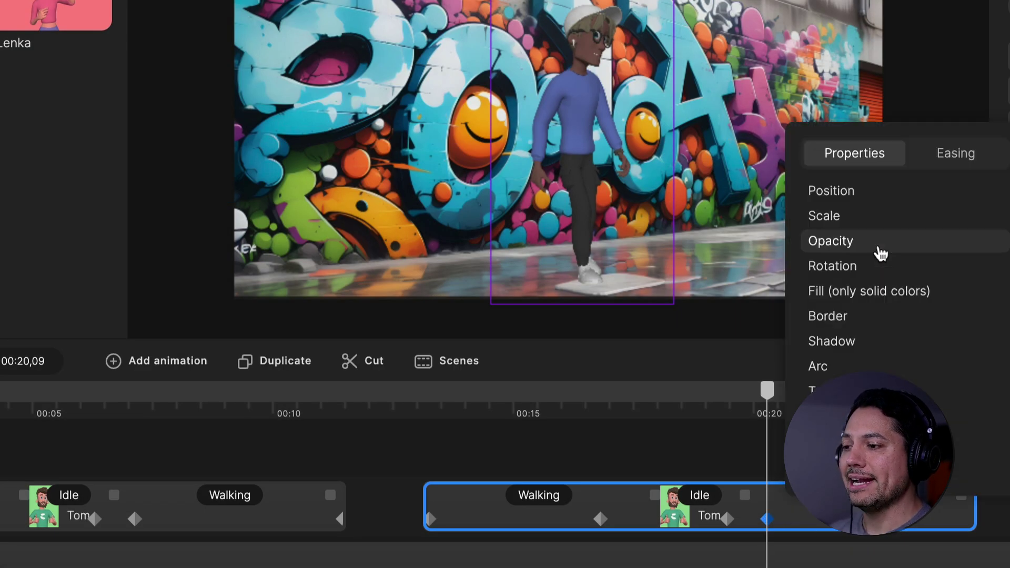
{"action": "left_click", "coordinate": [862, 198]}
{"action": "left_click", "coordinate": [853, 218]}
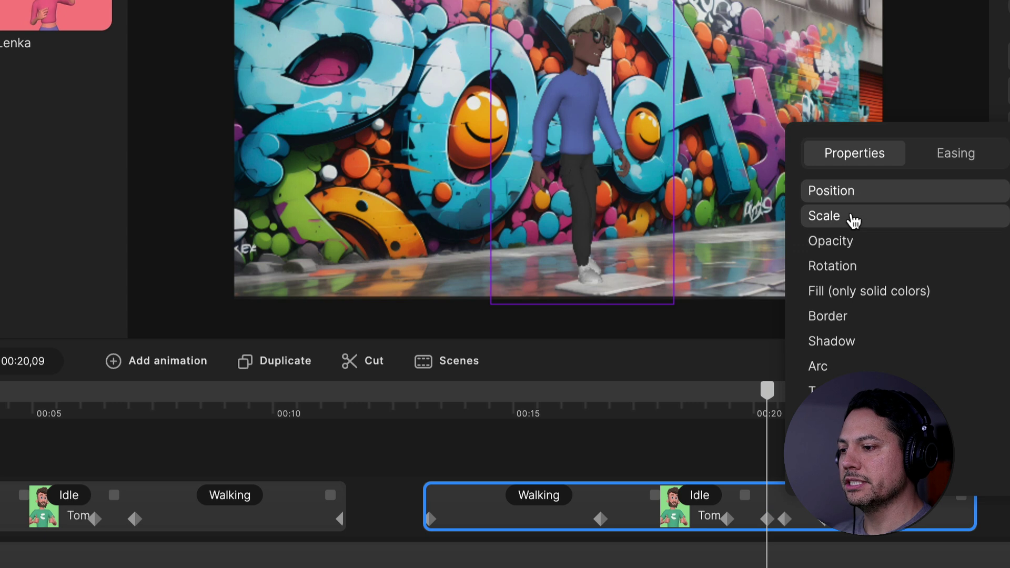
{"action": "left_click", "coordinate": [977, 153]}
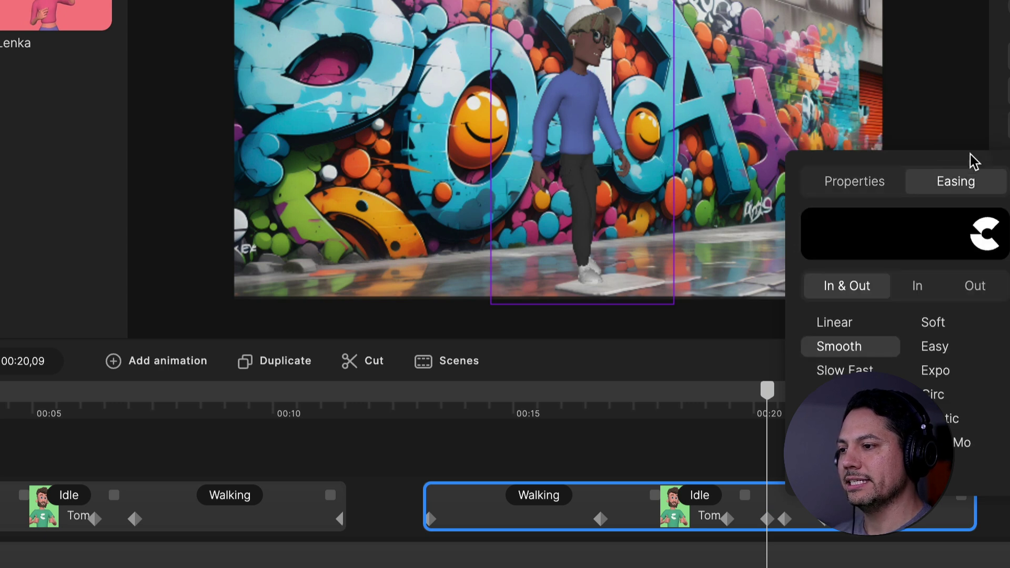
{"action": "left_click", "coordinate": [744, 437]}
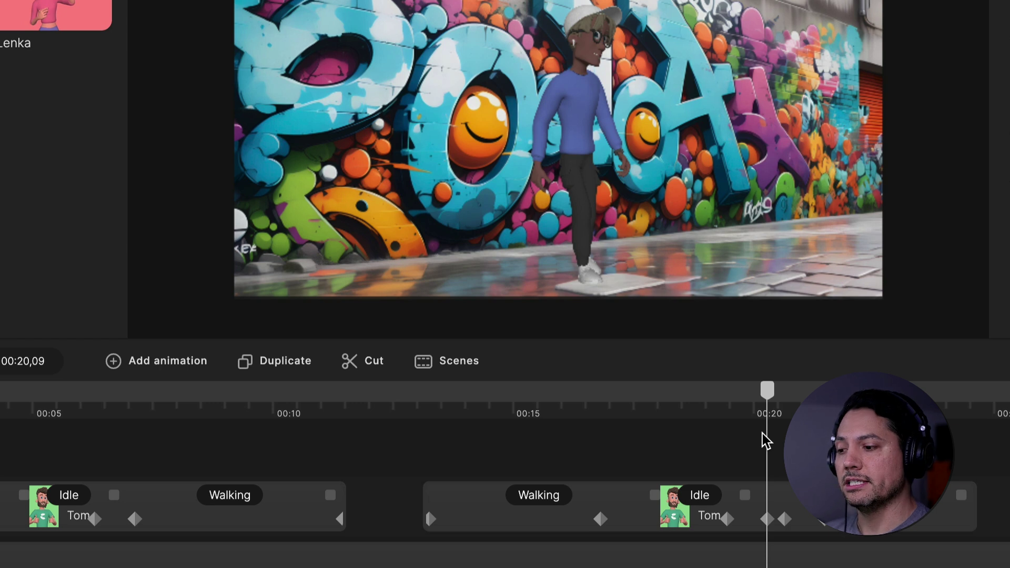
{"action": "left_click", "coordinate": [767, 520]}
{"action": "left_click", "coordinate": [784, 520]}
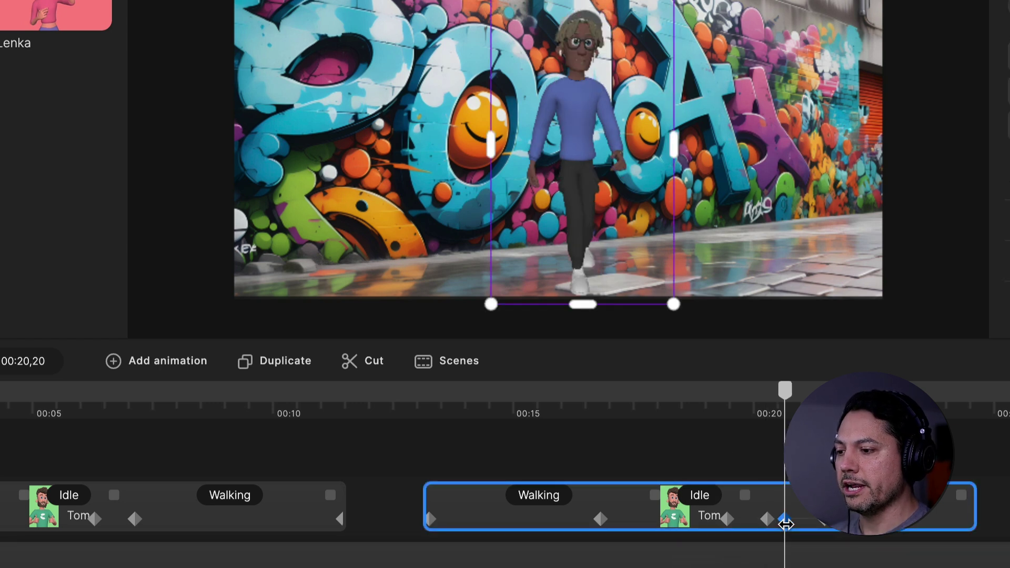
{"action": "left_click_drag", "start_coordinate": [784, 523], "coordinate": [767, 523]}
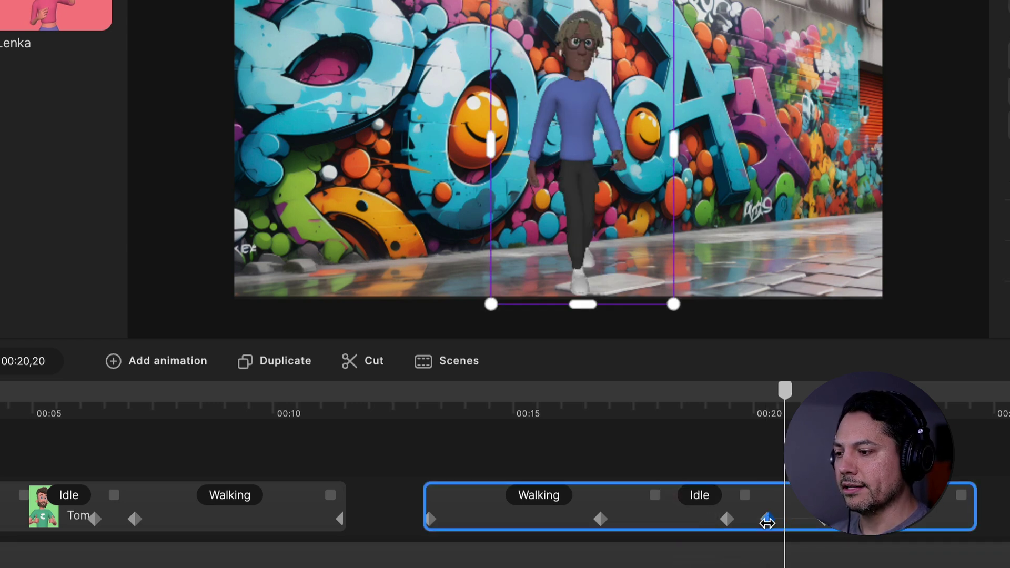
{"action": "left_click", "coordinate": [767, 523]}
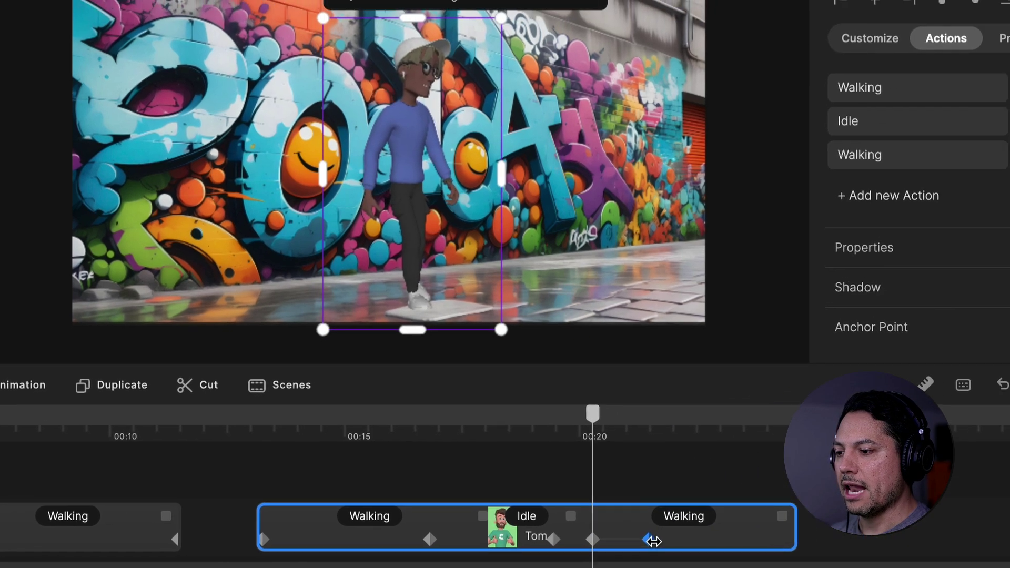
Move the keyframe after Idle to the end of Tom's clip, around 24 s
{"action": "left_click", "coordinate": [822, 521]}
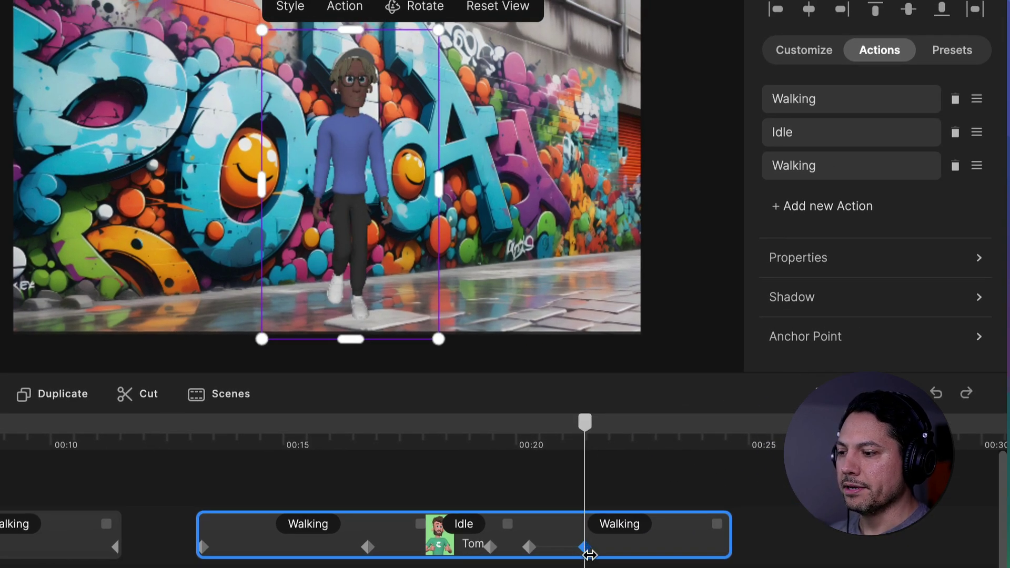
{"action": "left_click_drag", "start_coordinate": [586, 550], "coordinate": [730, 545]}
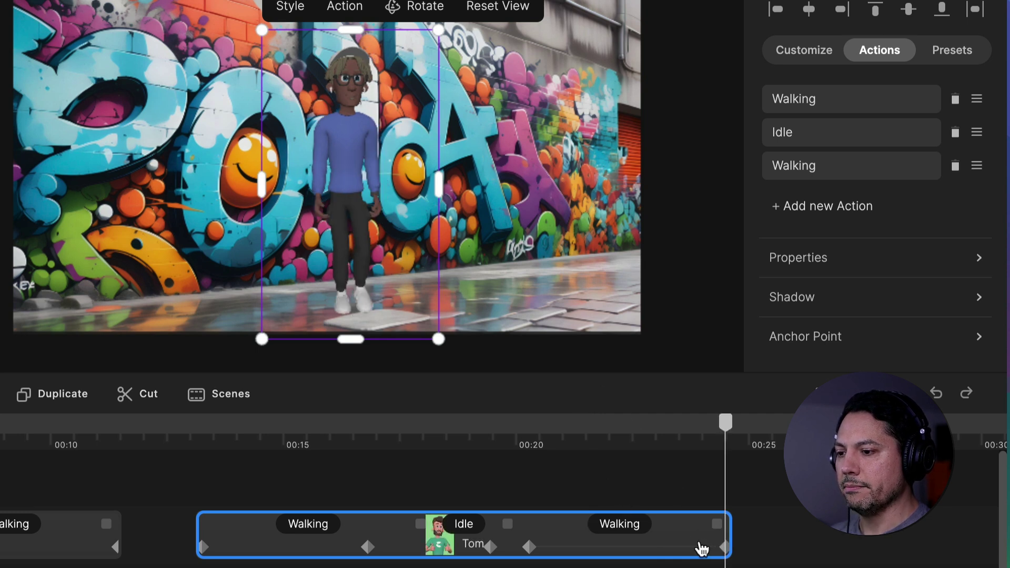
{"action": "left_click", "coordinate": [724, 548]}
Place Tom past the wall's right edge, fine-tune his size, and preview the motion around 19 s
{"action": "left_click_drag", "start_coordinate": [387, 191], "coordinate": [688, 332]}
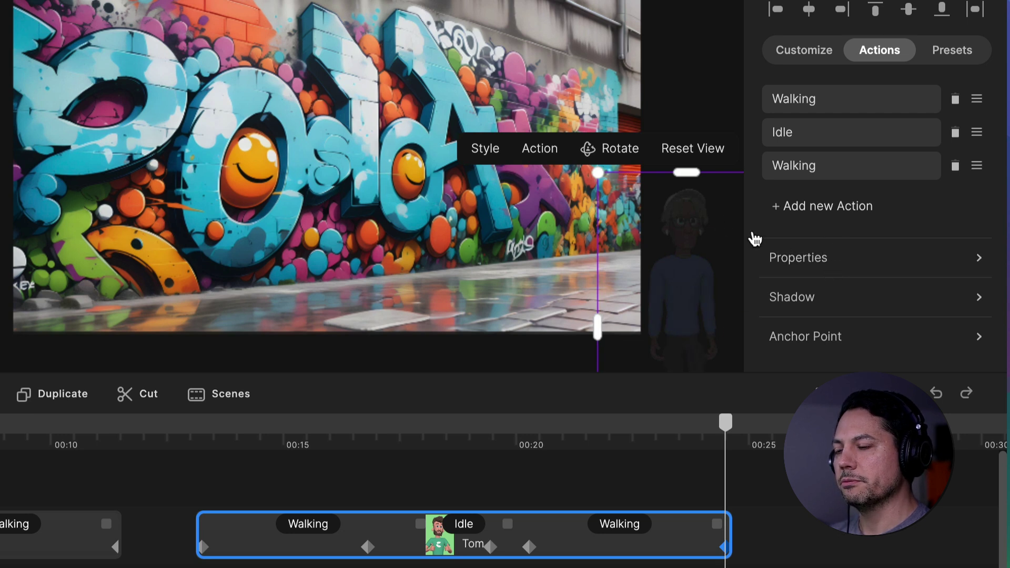
{"action": "left_click_drag", "start_coordinate": [599, 170], "coordinate": [580, 120]}
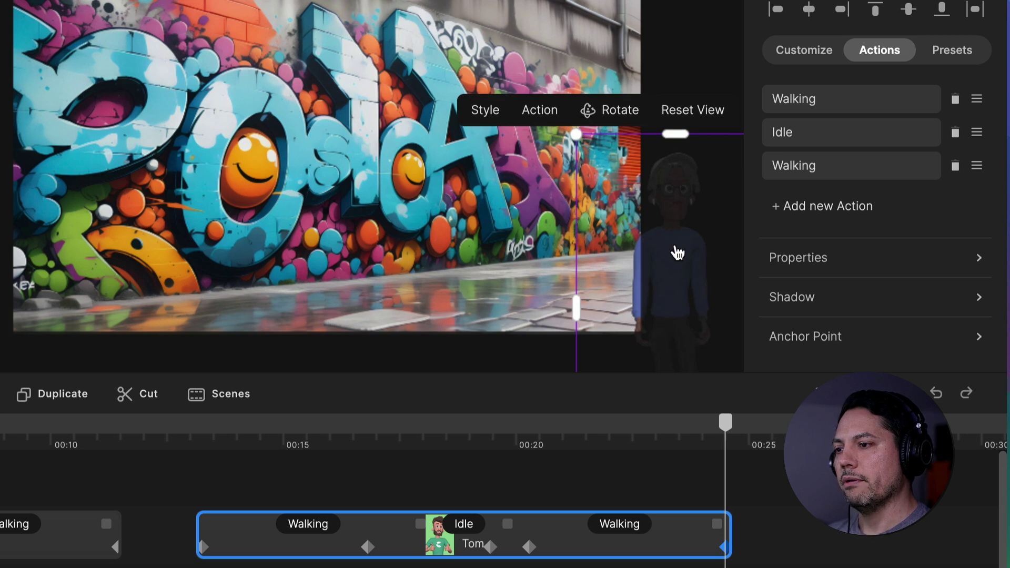
{"action": "left_click_drag", "start_coordinate": [677, 253], "coordinate": [691, 254]}
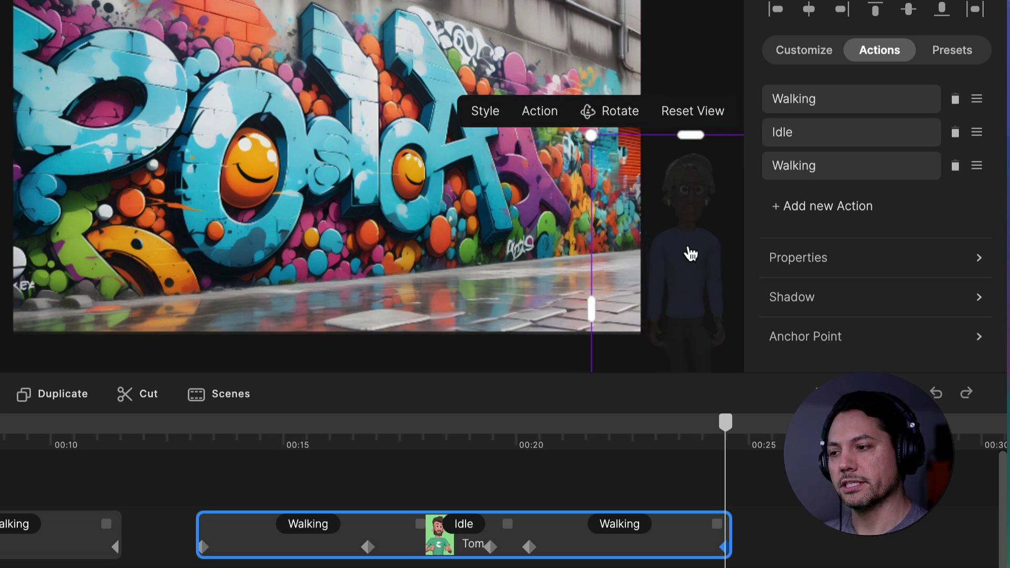
{"action": "left_click_drag", "start_coordinate": [591, 135], "coordinate": [586, 121]}
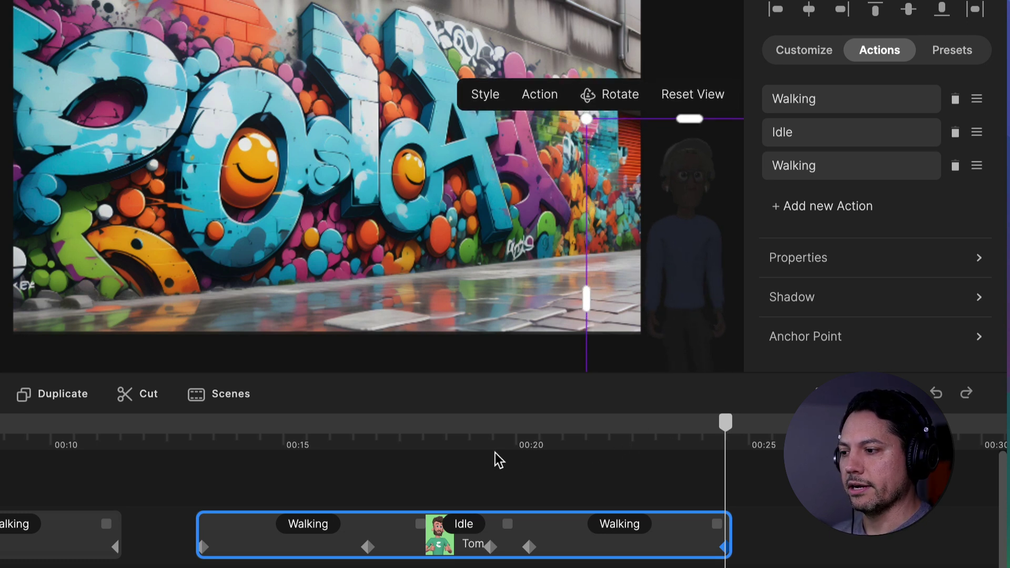
{"action": "left_click", "coordinate": [466, 444]}
{"action": "left_click_drag", "start_coordinate": [406, 430], "coordinate": [503, 456]}
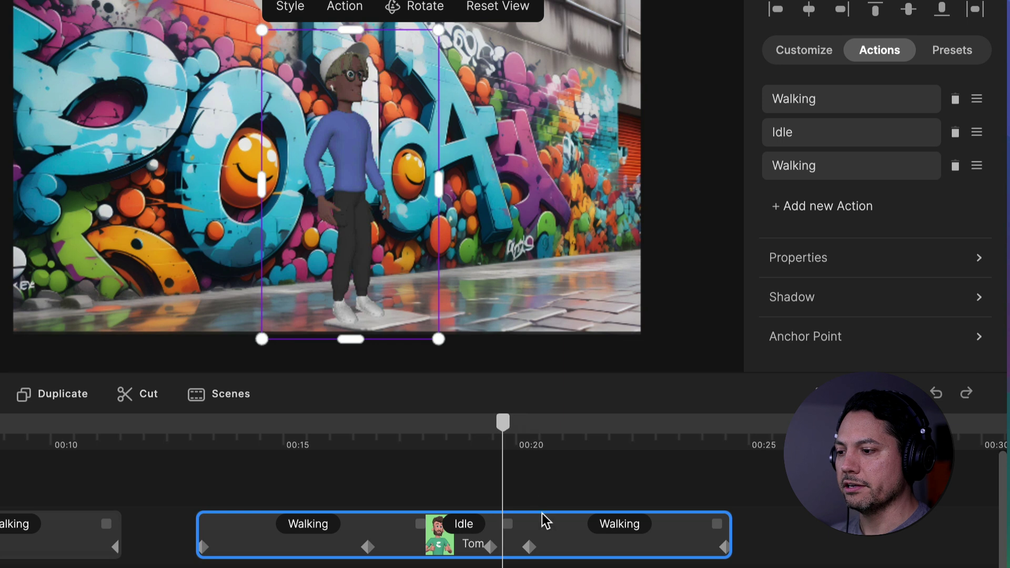
Shift the keyframe after Idle later and rotate Tom to face right in profile there
{"action": "left_click_drag", "start_coordinate": [548, 551], "coordinate": [569, 551]}
{"action": "left_click", "coordinate": [568, 552]}
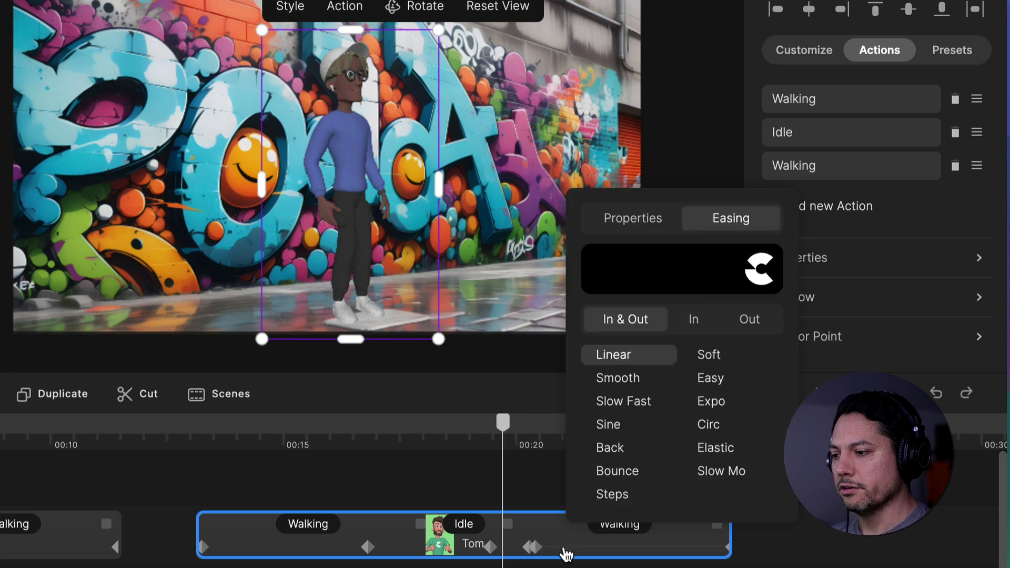
{"action": "left_click", "coordinate": [526, 550]}
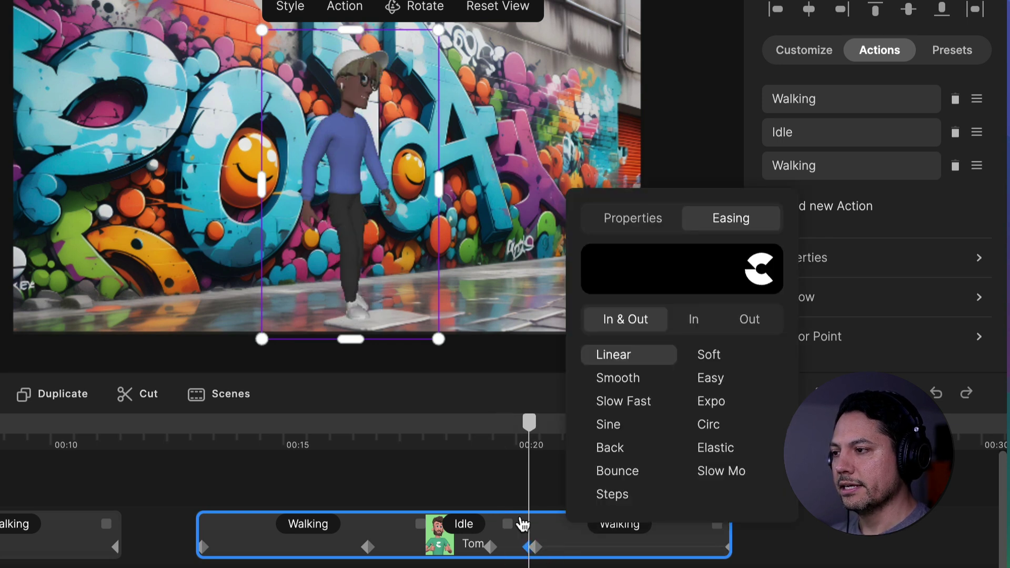
{"action": "left_click", "coordinate": [411, 6]}
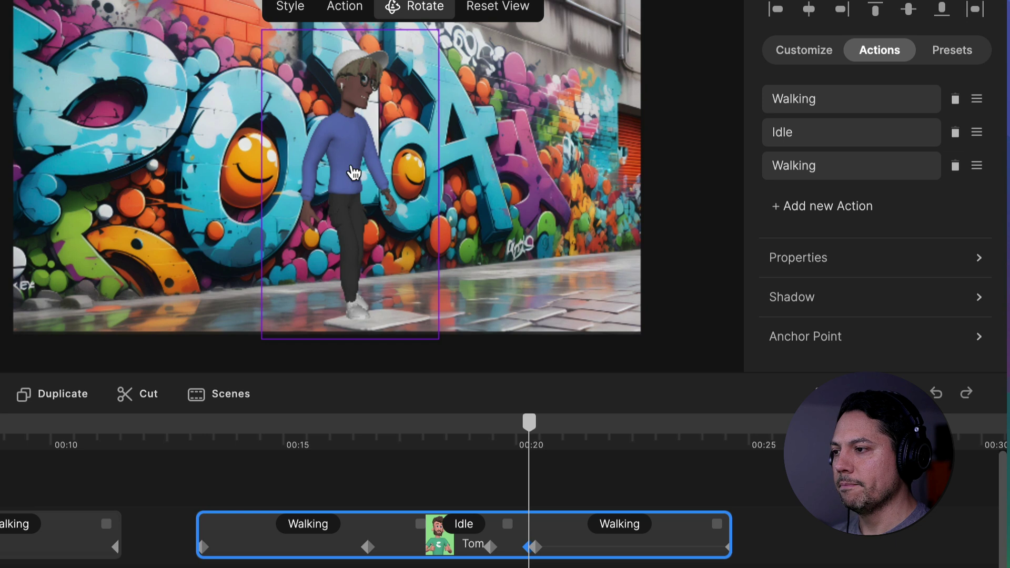
{"action": "left_click_drag", "start_coordinate": [354, 172], "coordinate": [362, 184]}
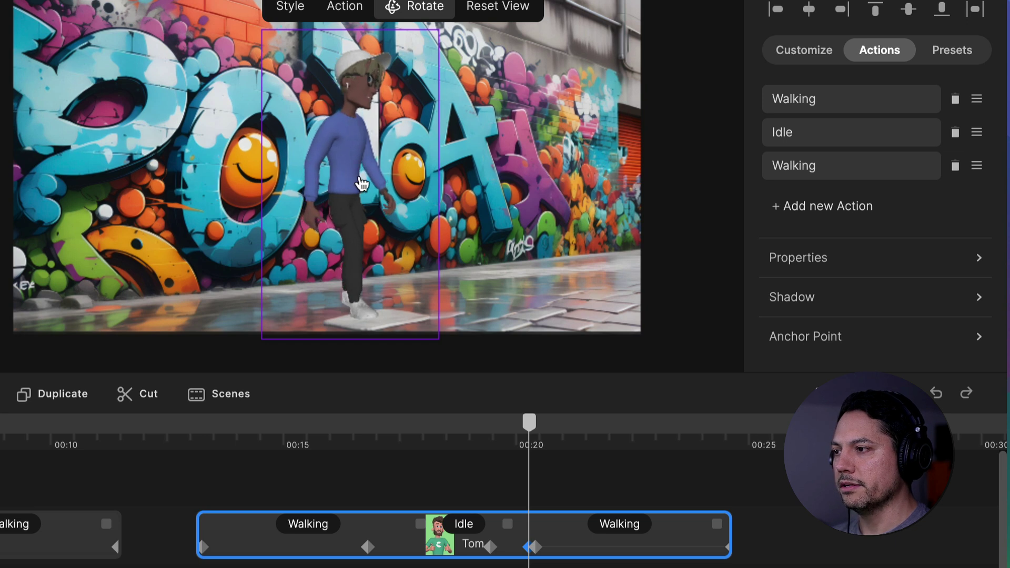
Check the keyframe's easing options, then preview Tom walking out to the right from 00:17.6
{"action": "left_click", "coordinate": [564, 550]}
{"action": "left_click", "coordinate": [417, 435]}
{"action": "left_click", "coordinate": [421, 424]}
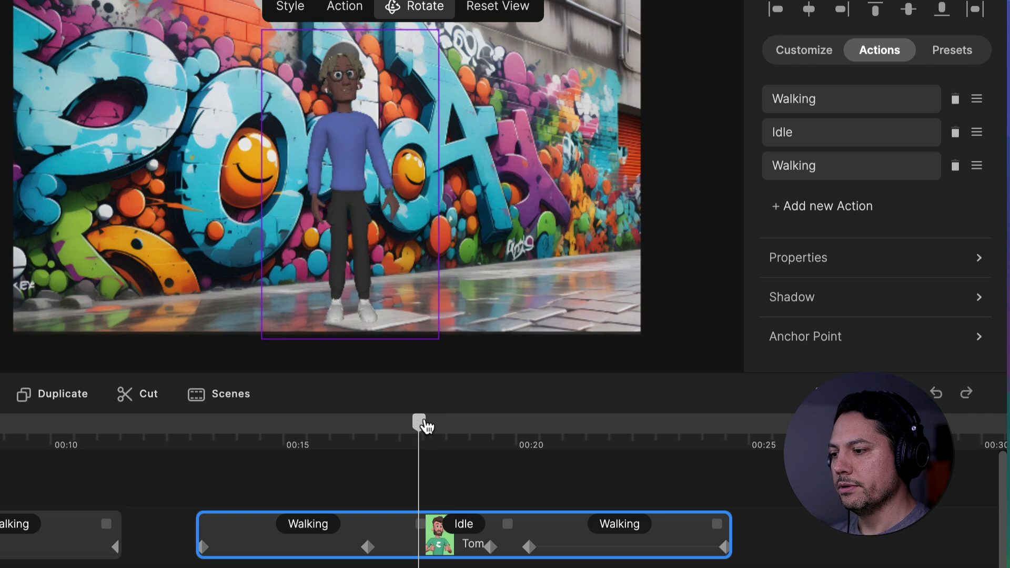
{"action": "left_click_drag", "start_coordinate": [425, 427], "coordinate": [736, 428]}
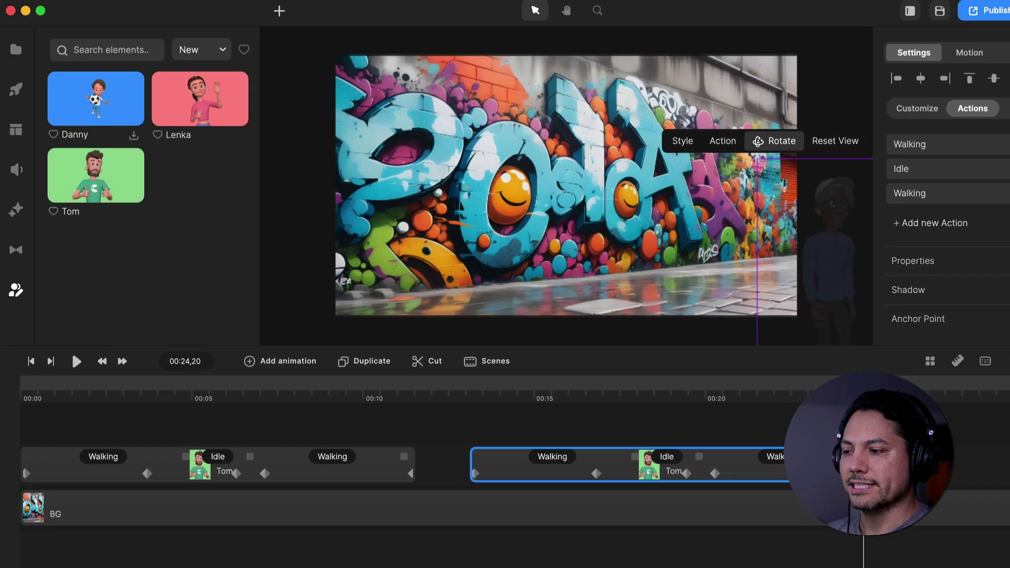
Stretch the BG wall clip to about 00:48 and drop Lenka onto the timeline after Tom
{"action": "key", "text": "shift+Left"}
{"action": "key", "text": "shift+Right"}
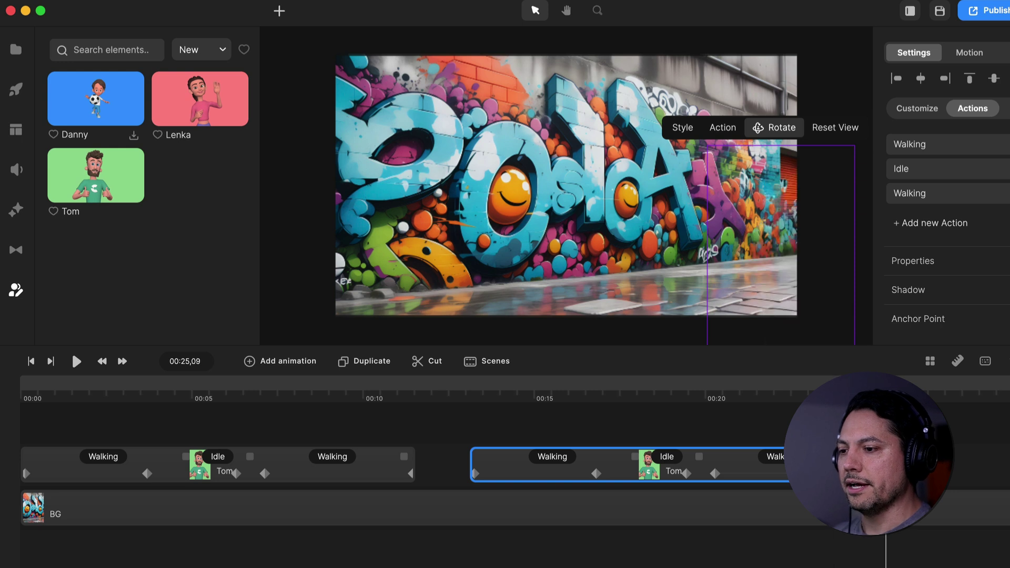
{"action": "scroll", "coordinate": [689, 403], "scroll_direction": "down", "scroll_amount": 3}
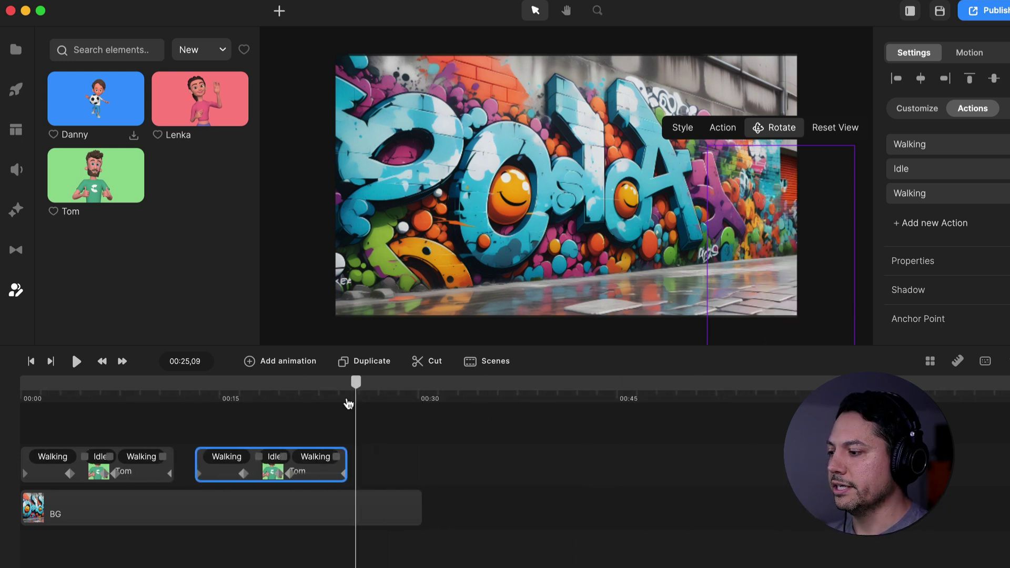
{"action": "left_click", "coordinate": [420, 515]}
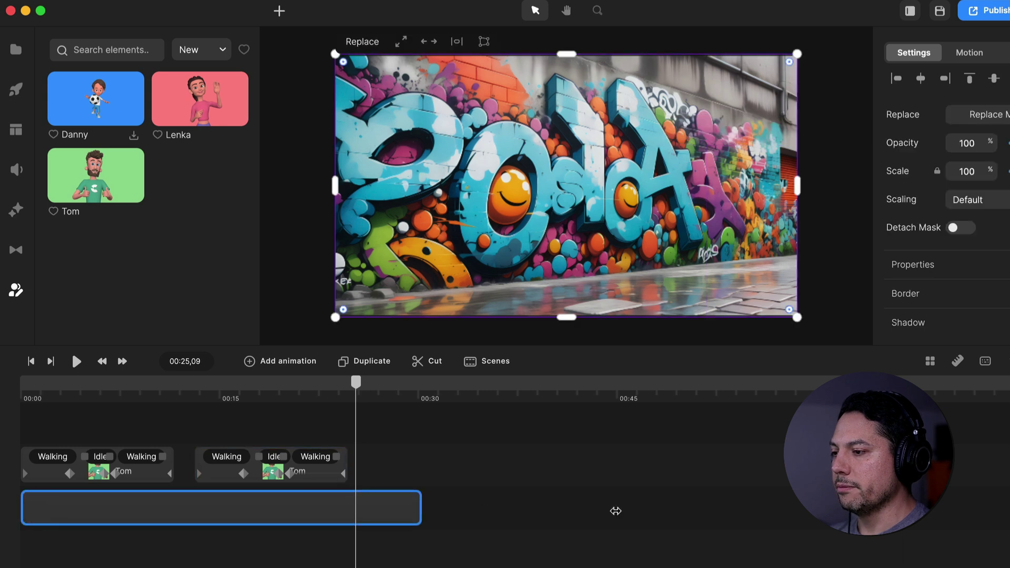
{"action": "left_click_drag", "start_coordinate": [420, 516], "coordinate": [663, 517]}
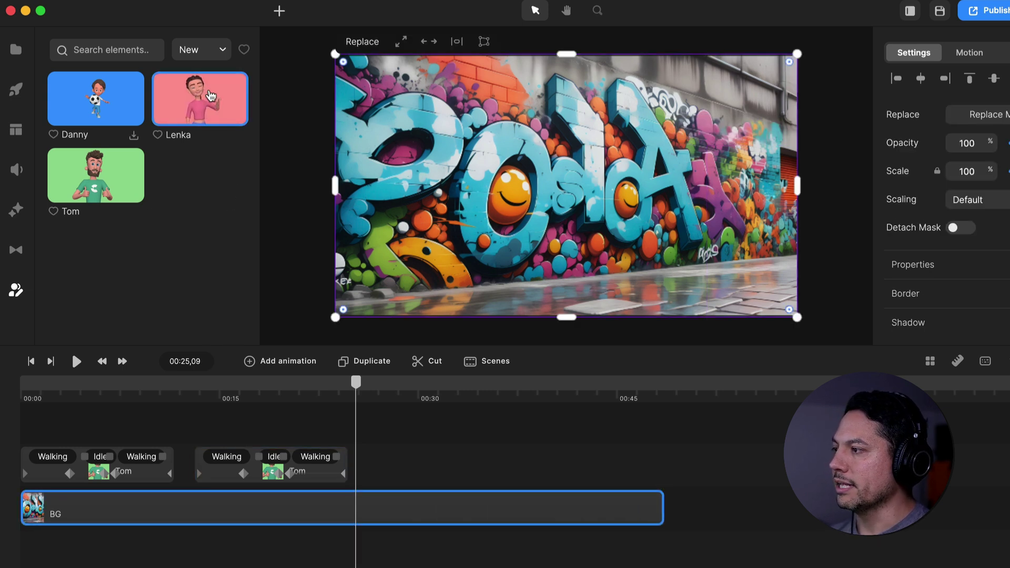
{"action": "left_click_drag", "start_coordinate": [200, 100], "coordinate": [390, 474]}
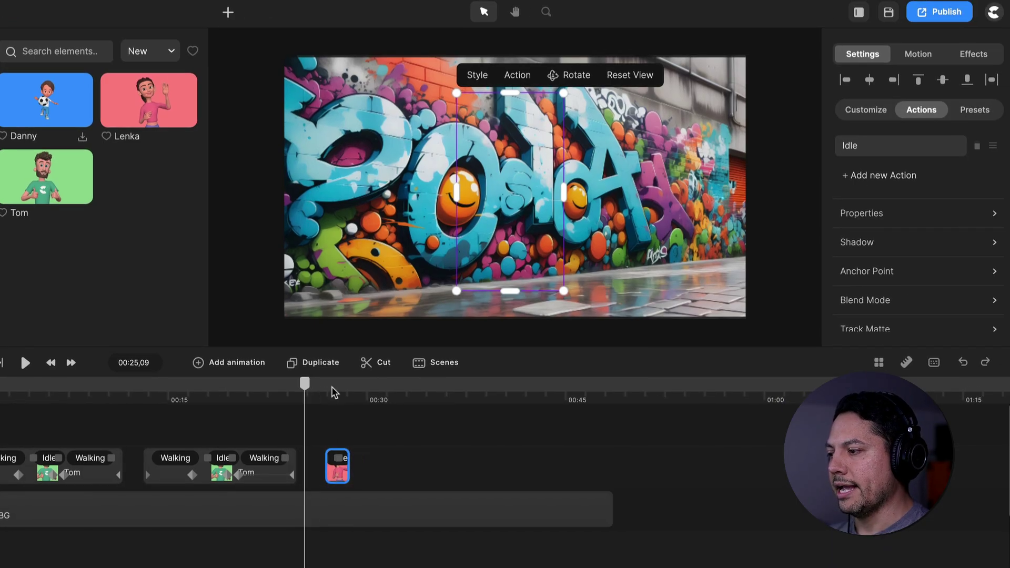
At 00:27,12, apply Lenka's preset with glasses and white shoes, then save the project
{"action": "left_click", "coordinate": [332, 392]}
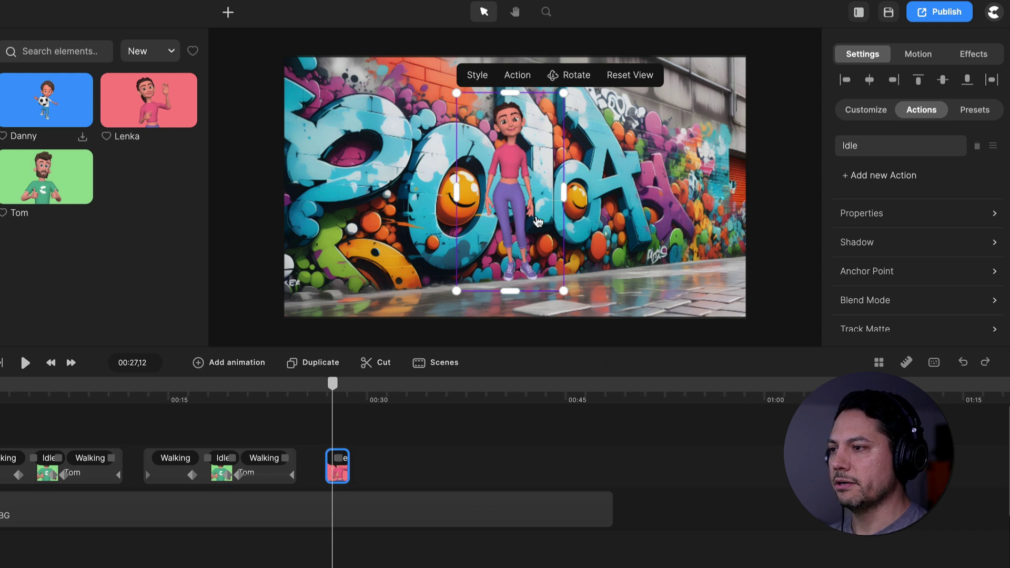
{"action": "left_click", "coordinate": [974, 110]}
{"action": "scroll", "coordinate": [977, 159], "scroll_direction": "down", "scroll_amount": 1}
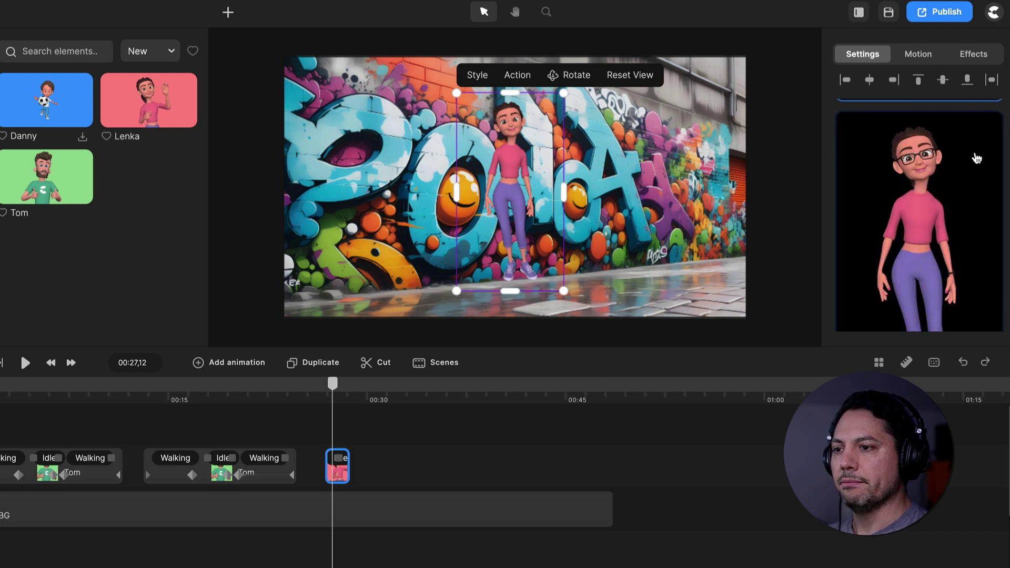
{"action": "scroll", "coordinate": [919, 173], "scroll_direction": "down", "scroll_amount": 2}
{"action": "left_click", "coordinate": [925, 173]}
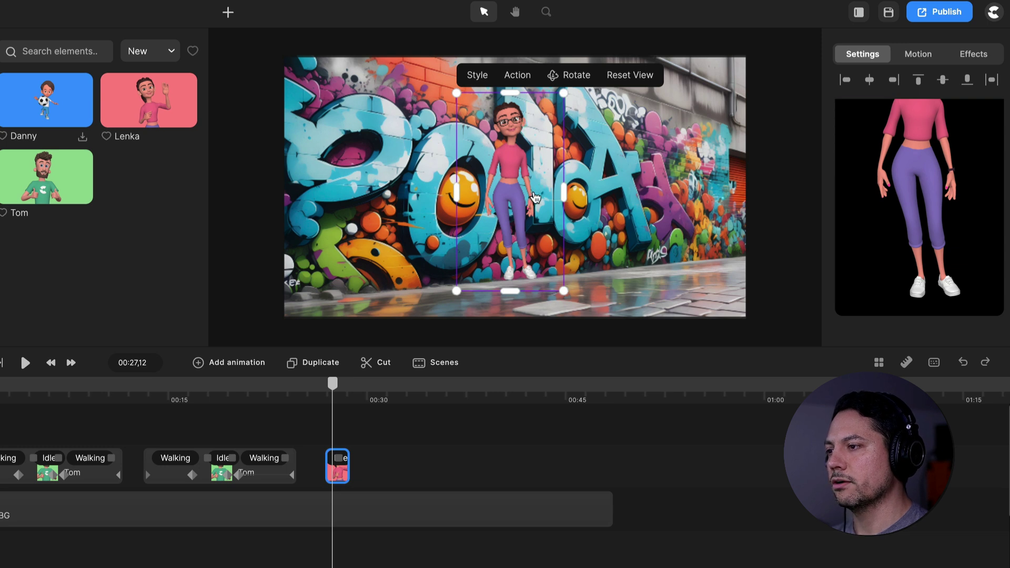
{"action": "key", "text": "ctrl+s"}
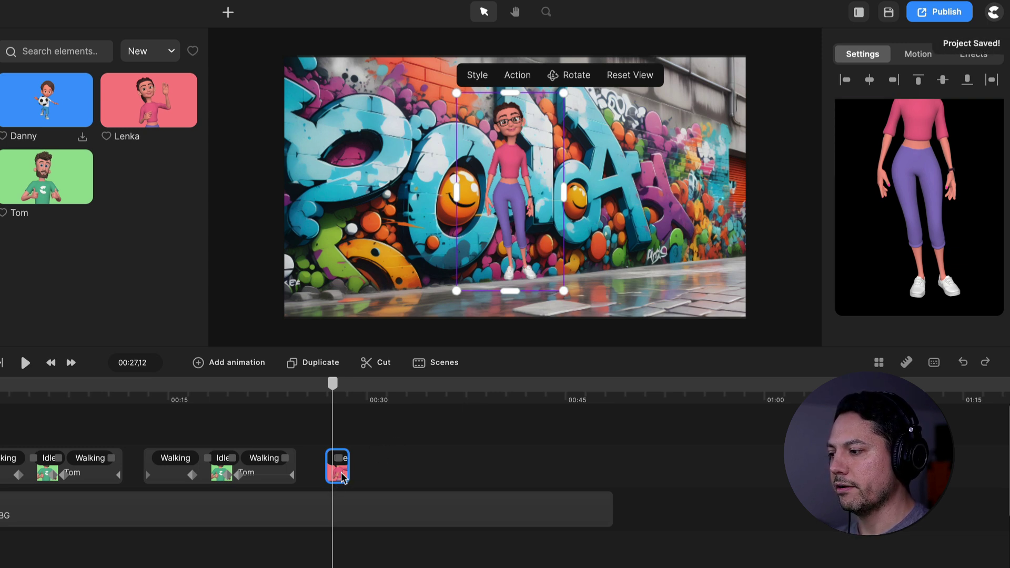
{"action": "scroll", "coordinate": [424, 388], "scroll_direction": "up", "scroll_amount": 5}
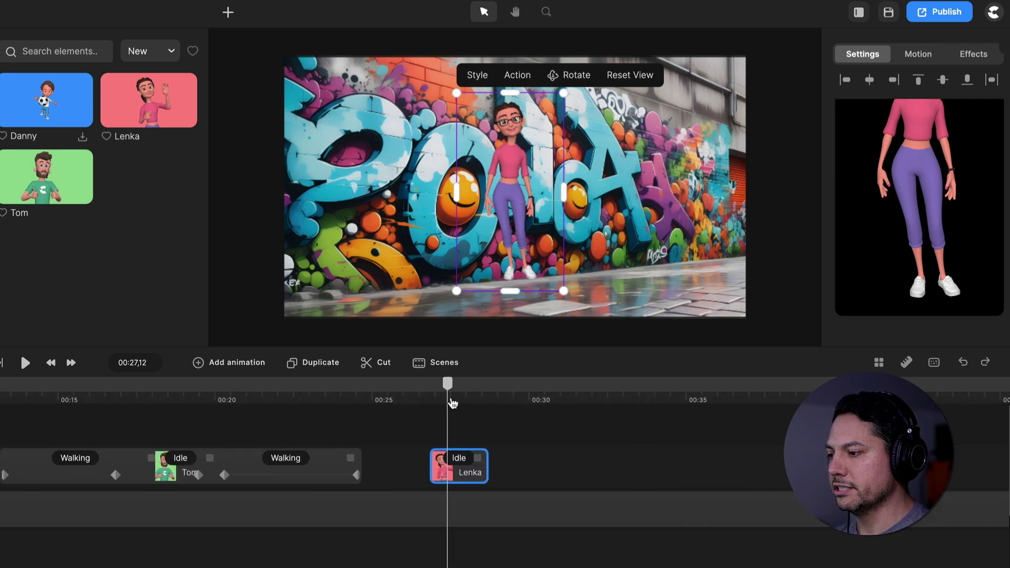
Set Lenka's action sequence to Walking, Wave, then Walking
{"action": "scroll", "coordinate": [452, 395], "scroll_direction": "right", "scroll_amount": 1}
{"action": "scroll", "coordinate": [452, 396], "scroll_direction": "right", "scroll_amount": 2}
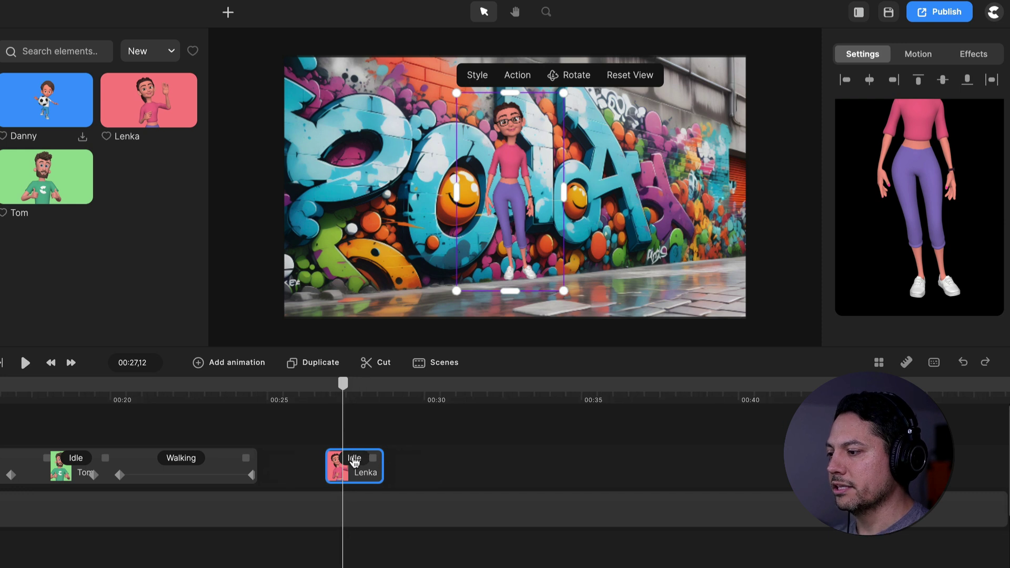
{"action": "left_click", "coordinate": [355, 462]}
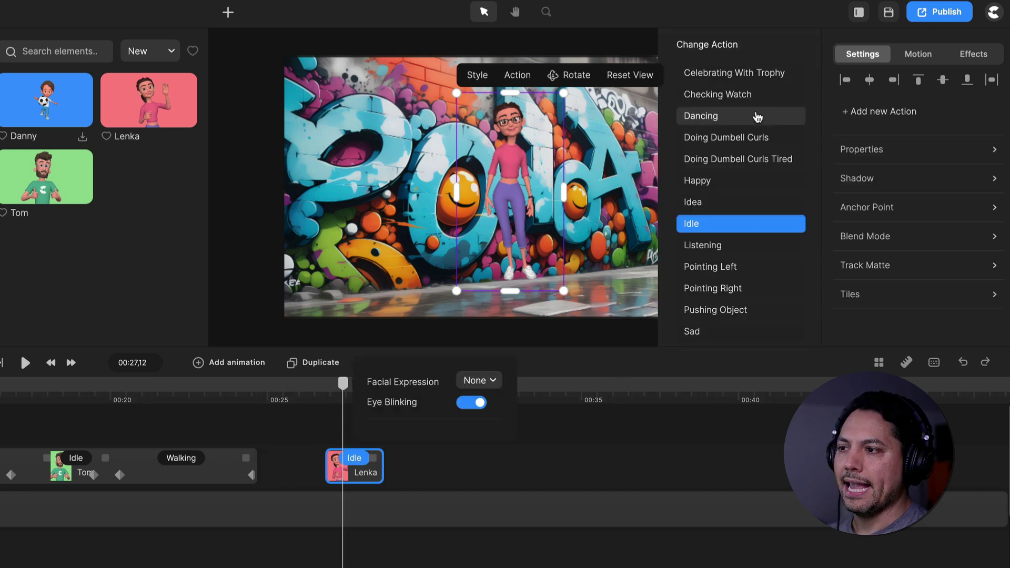
{"action": "scroll", "coordinate": [743, 169], "scroll_direction": "down", "scroll_amount": 5}
{"action": "scroll", "coordinate": [735, 199], "scroll_direction": "down", "scroll_amount": 5}
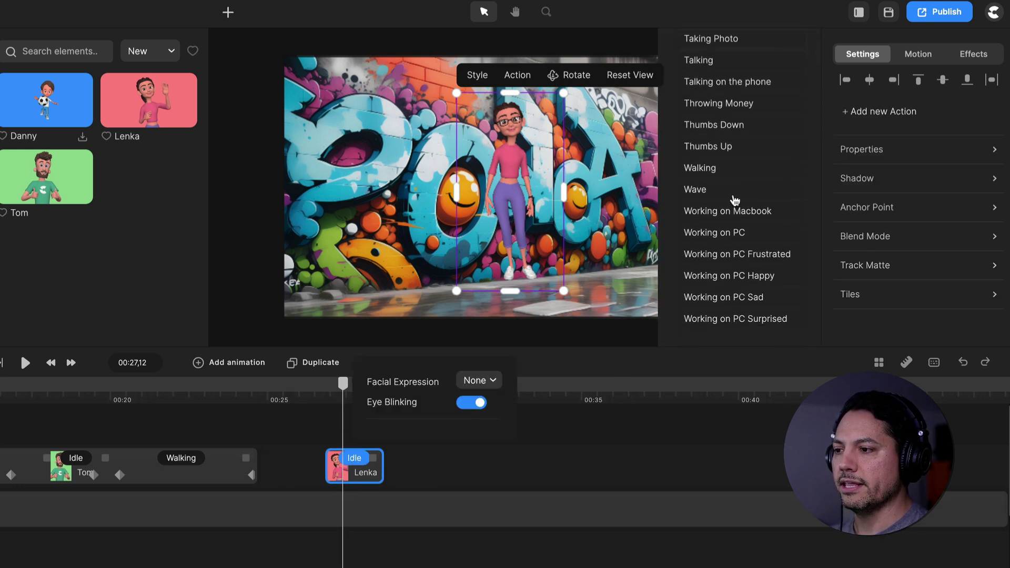
{"action": "left_click", "coordinate": [714, 173]}
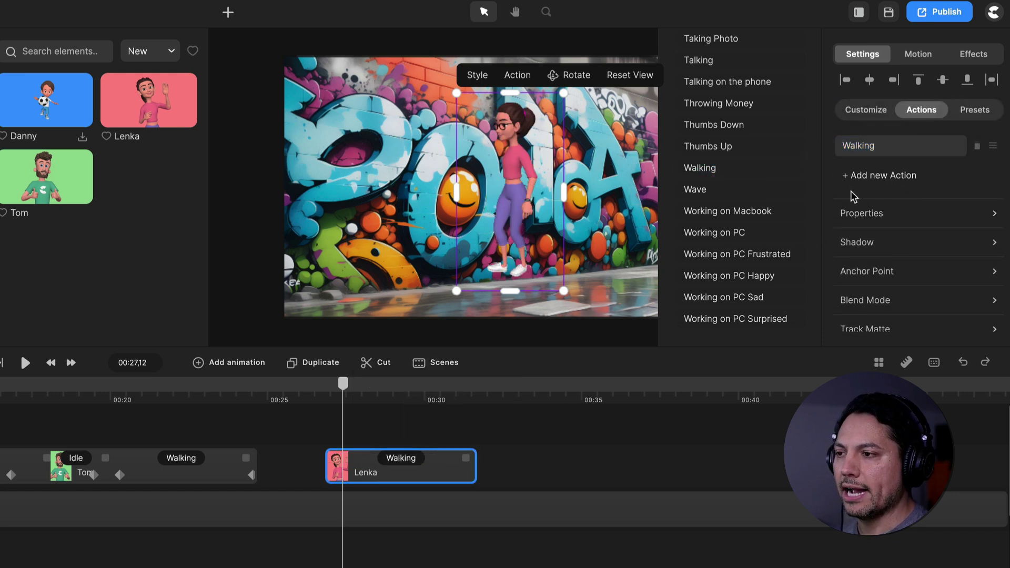
{"action": "scroll", "coordinate": [753, 194], "scroll_direction": "up", "scroll_amount": 1}
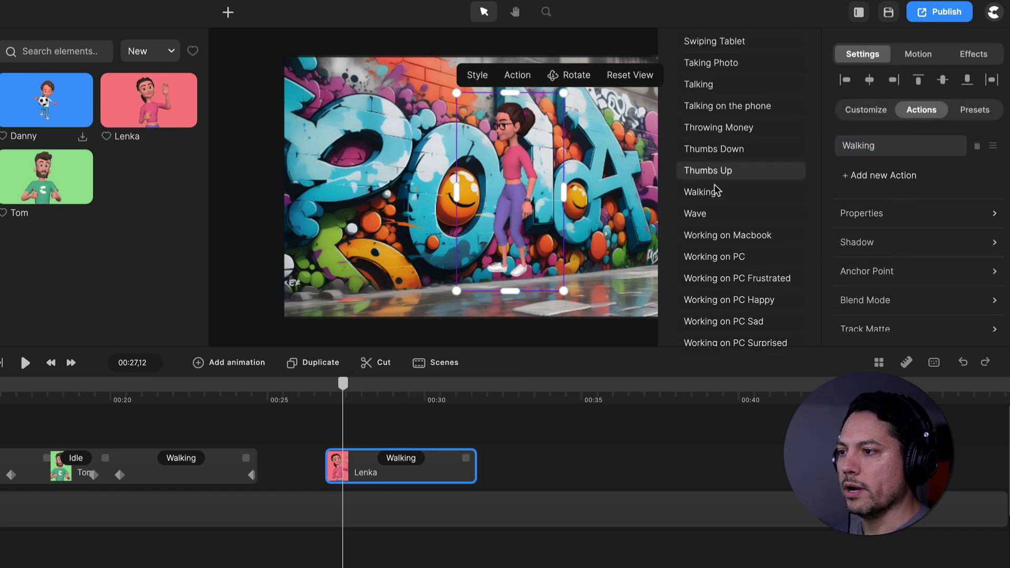
{"action": "left_click", "coordinate": [711, 213]}
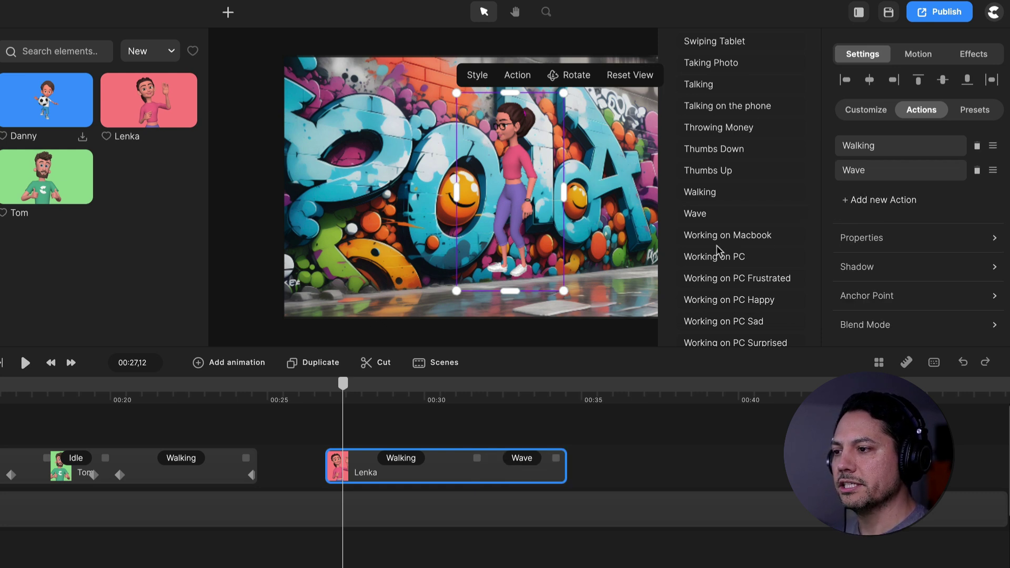
{"action": "scroll", "coordinate": [718, 252], "scroll_direction": "down", "scroll_amount": 1}
{"action": "left_click", "coordinate": [711, 169]}
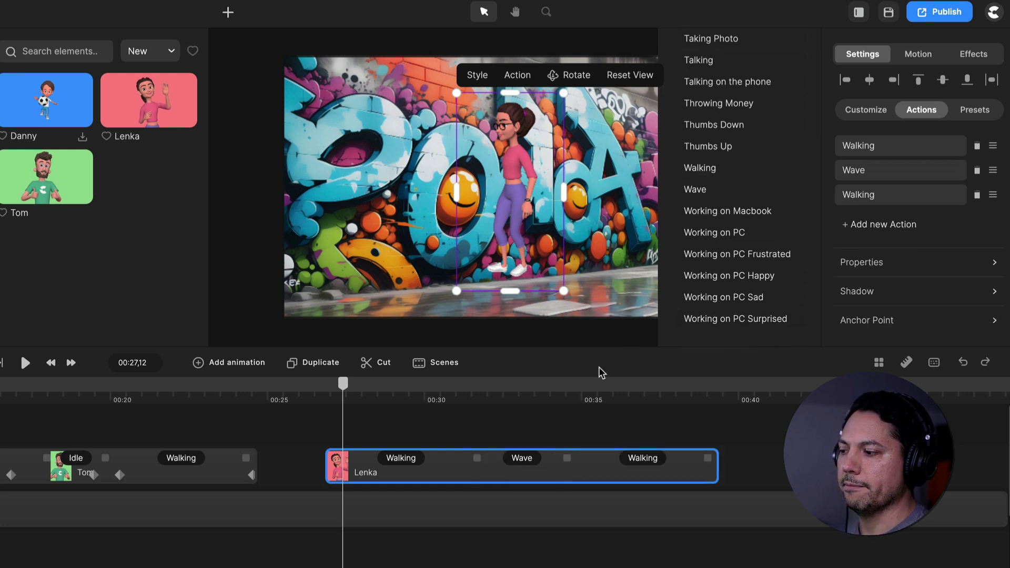
{"action": "left_click", "coordinate": [506, 427]}
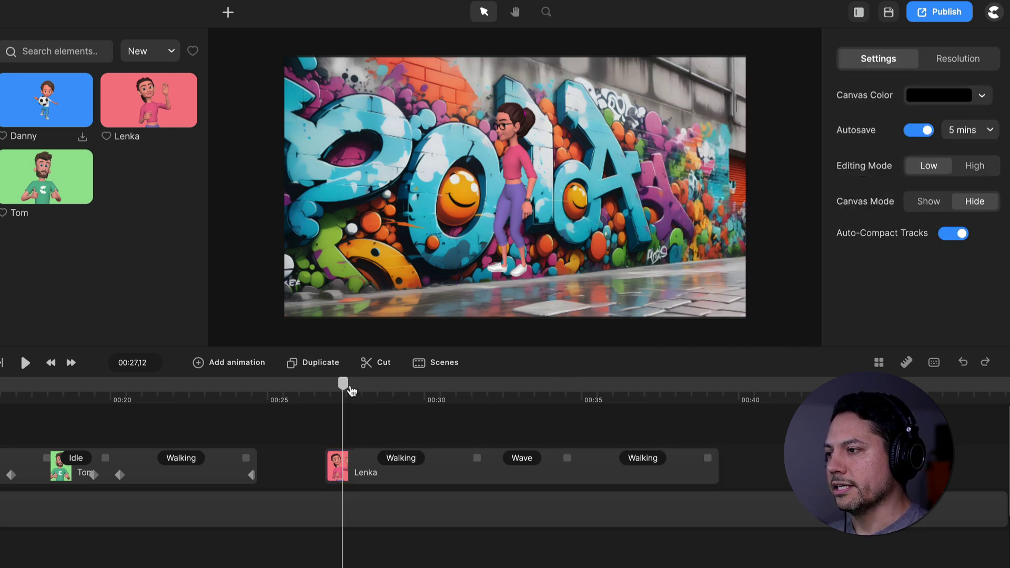
Disable the start transition of the first Walking action and the end transition of the last one
{"action": "left_click_drag", "start_coordinate": [352, 390], "coordinate": [404, 390]}
{"action": "left_click", "coordinate": [399, 460]}
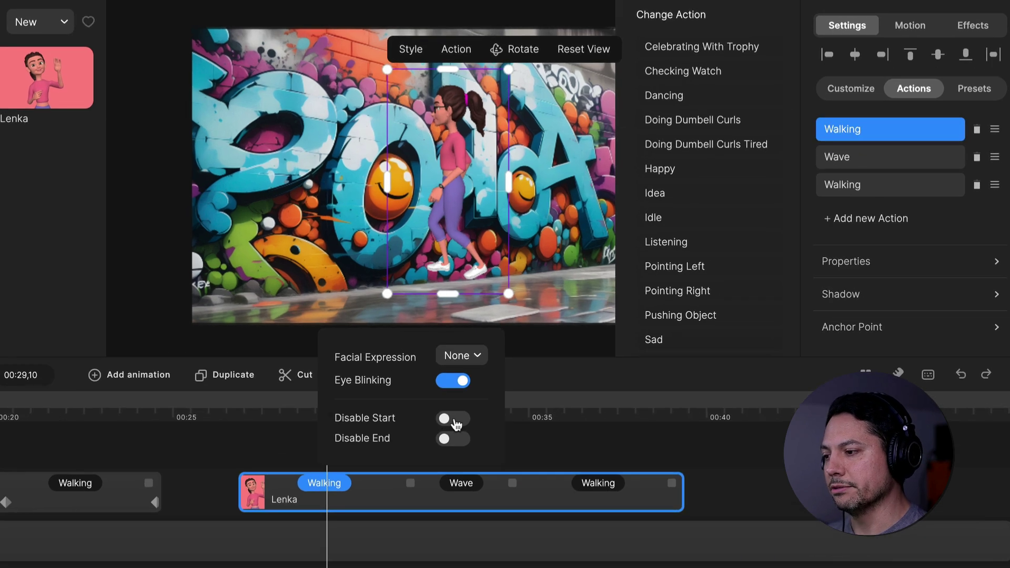
{"action": "left_click", "coordinate": [514, 403]}
{"action": "left_click", "coordinate": [462, 483]}
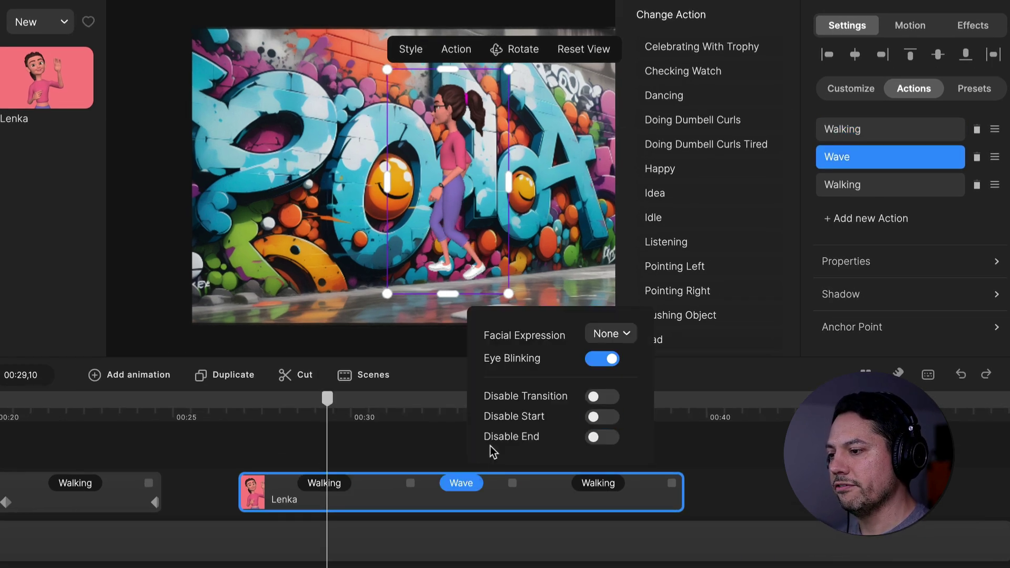
{"action": "left_click", "coordinate": [598, 484]}
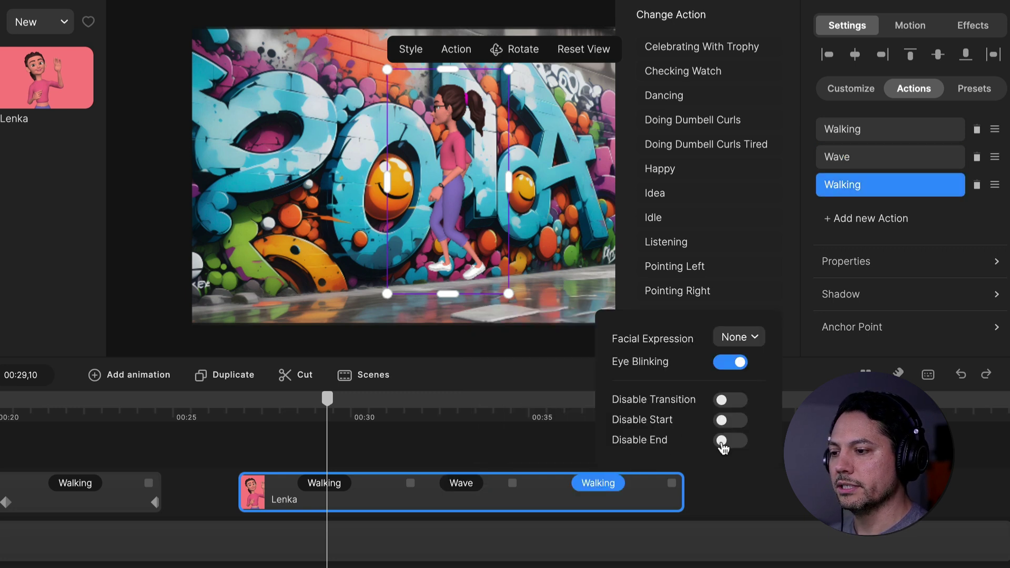
{"action": "left_click", "coordinate": [722, 442]}
{"action": "left_click", "coordinate": [385, 447]}
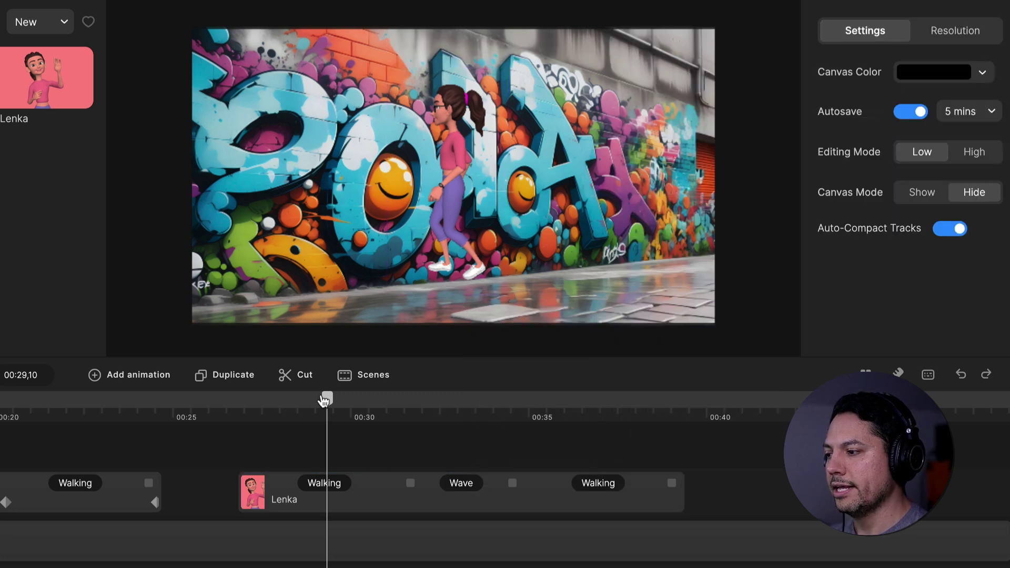
Add a Linear-eased Position animation to Lenka's clip at 00:27,00
{"action": "left_click_drag", "start_coordinate": [323, 402], "coordinate": [245, 401]}
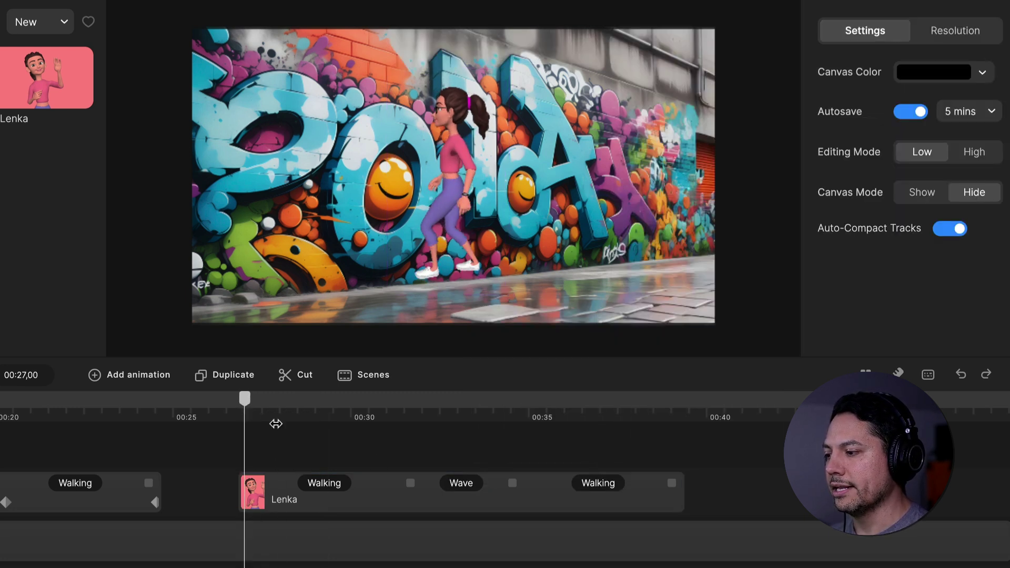
{"action": "left_click", "coordinate": [370, 503]}
{"action": "right_click", "coordinate": [370, 504]}
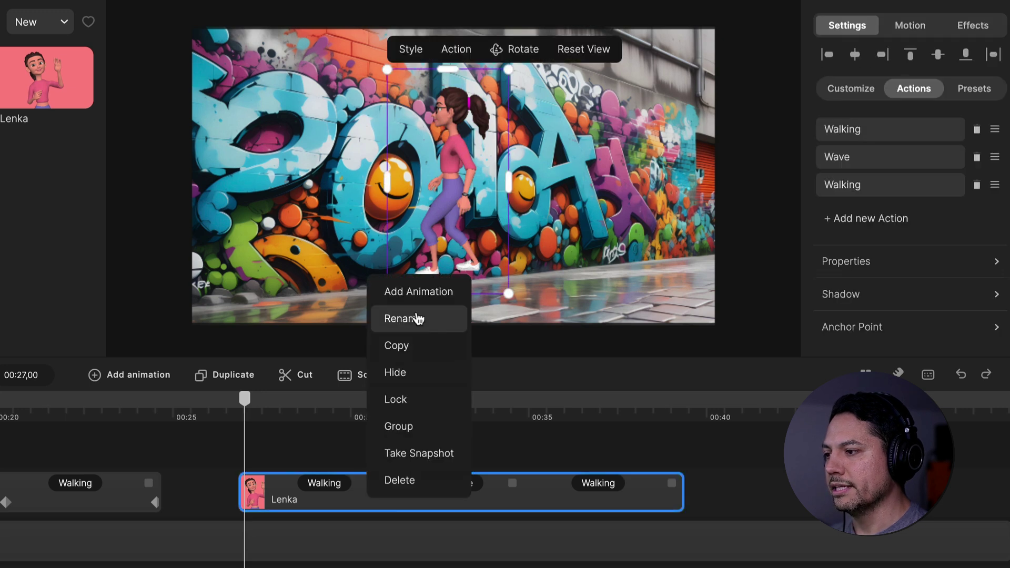
{"action": "left_click", "coordinate": [416, 293]}
{"action": "left_click", "coordinate": [420, 238]}
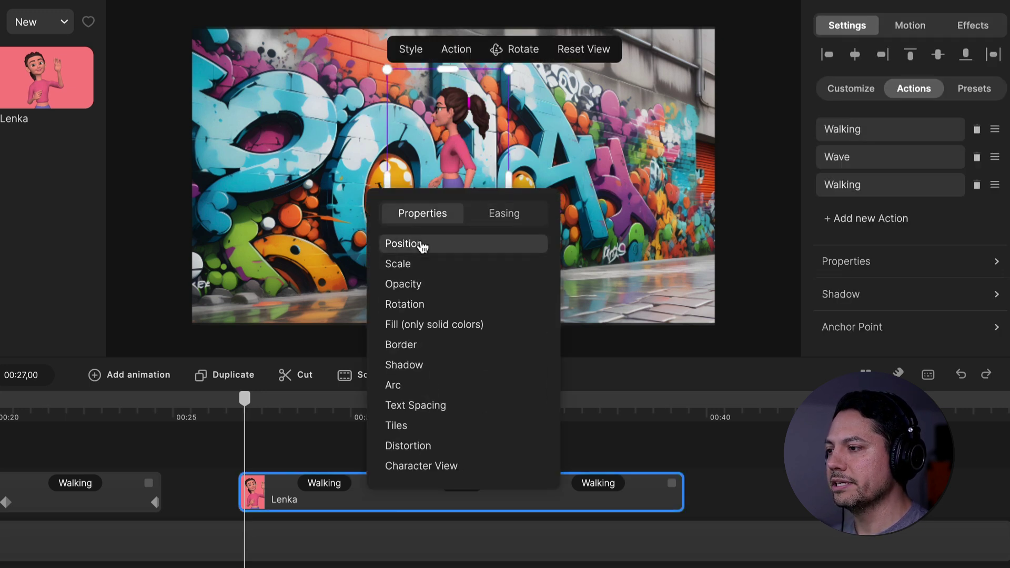
{"action": "left_click", "coordinate": [422, 251]}
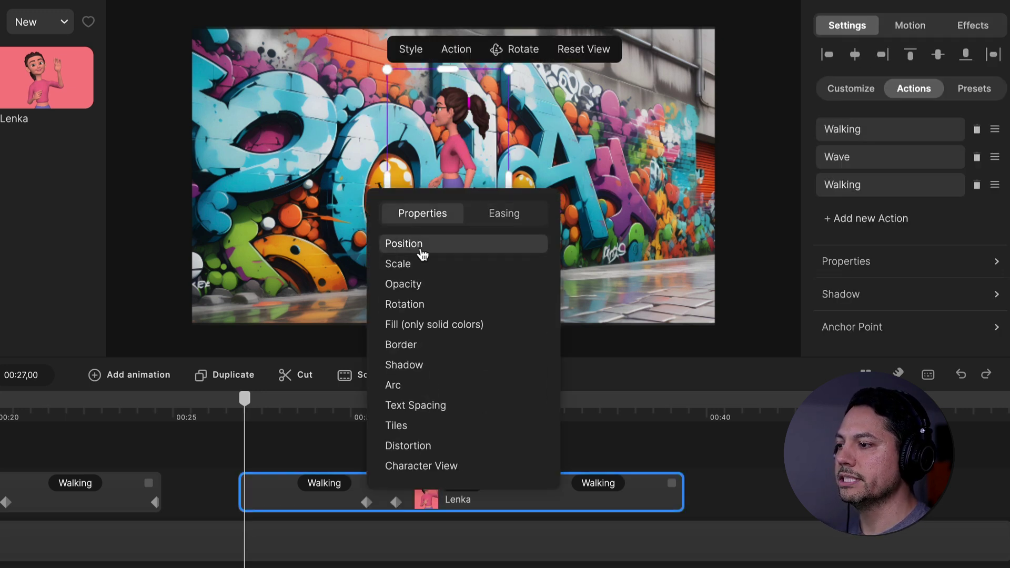
{"action": "left_click", "coordinate": [505, 220]}
{"action": "left_click", "coordinate": [406, 350]}
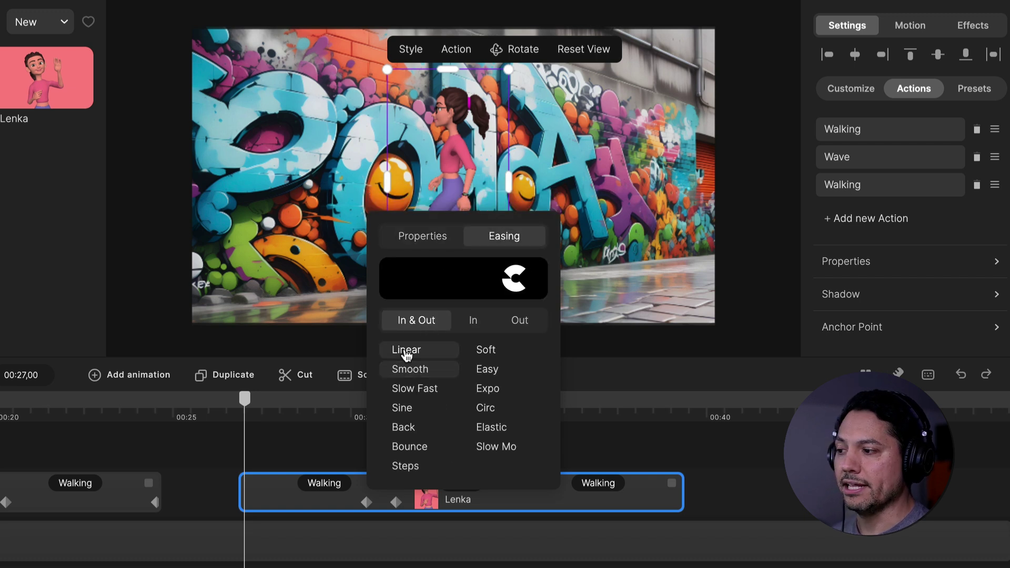
{"action": "left_click", "coordinate": [317, 434]}
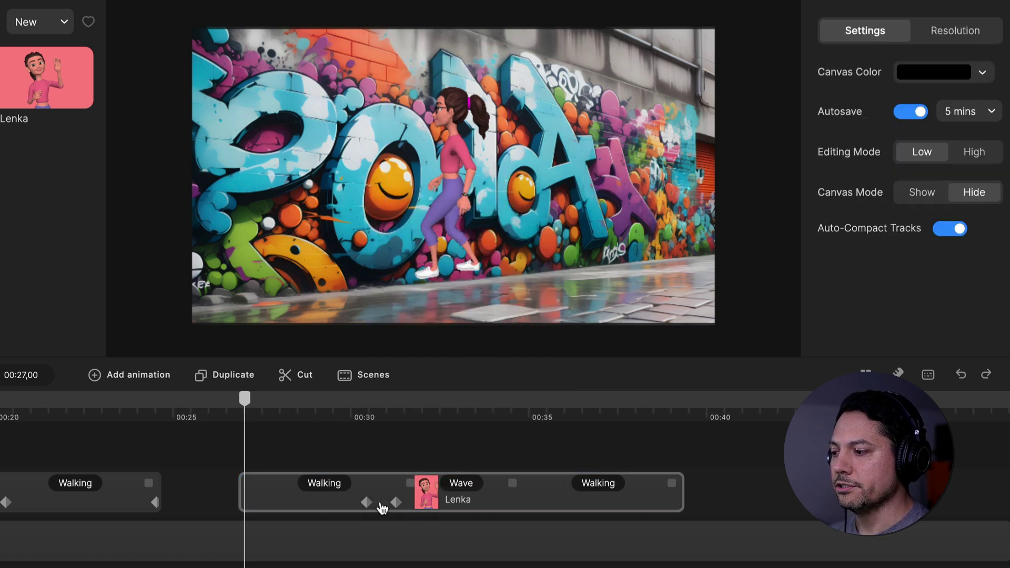
Move the position keyframes to the clip's start and place Lenka just off the right edge
{"action": "left_click_drag", "start_coordinate": [379, 508], "coordinate": [262, 505]}
{"action": "left_click", "coordinate": [246, 504]}
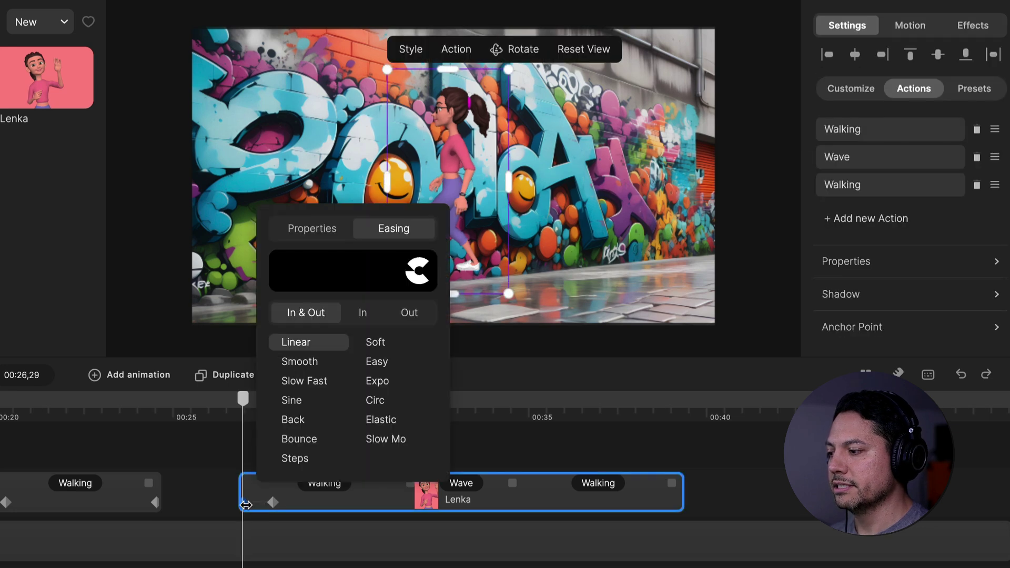
{"action": "left_click", "coordinate": [244, 515]}
{"action": "left_click", "coordinate": [243, 505]}
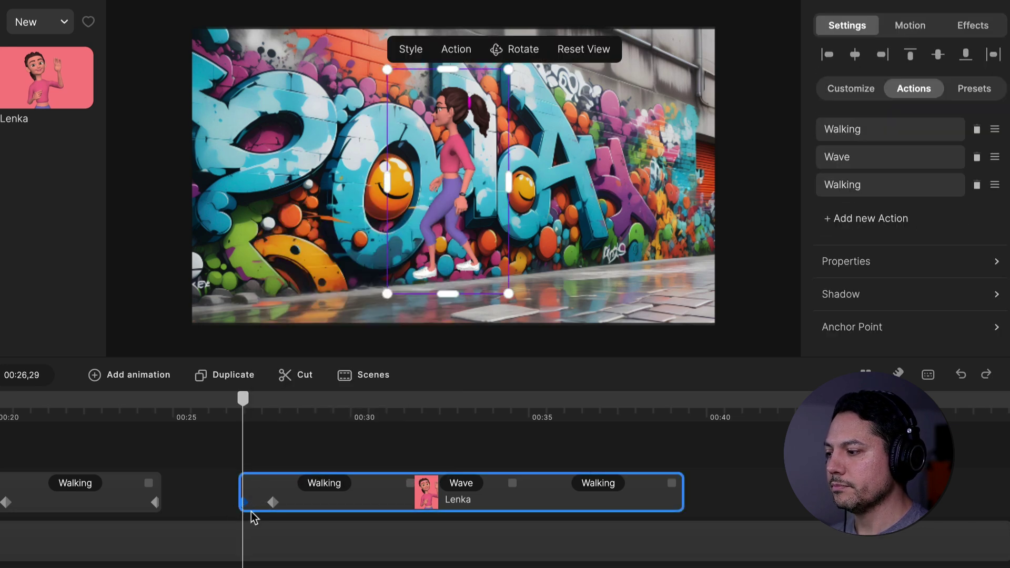
{"action": "left_click_drag", "start_coordinate": [467, 247], "coordinate": [763, 248]}
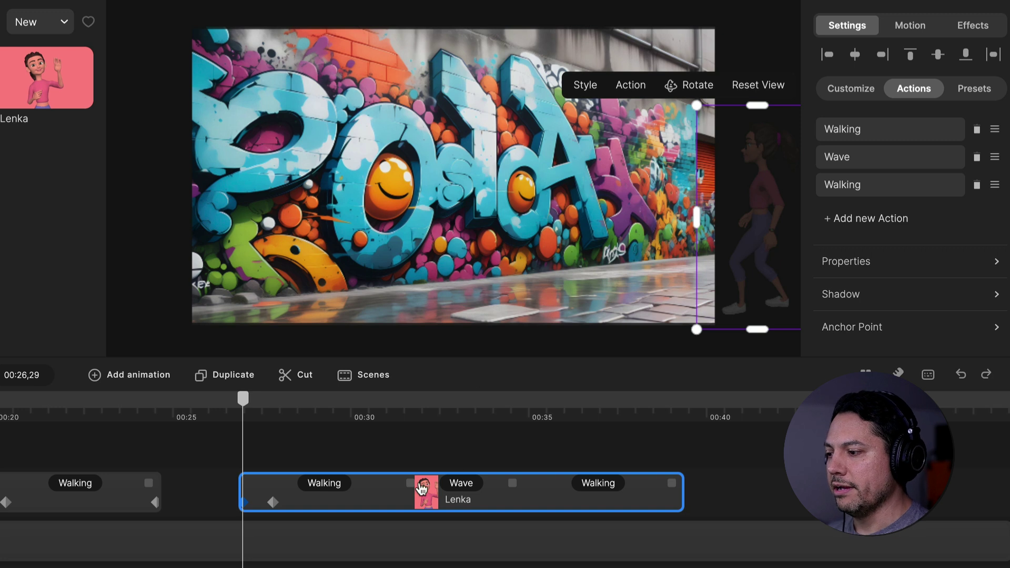
Move Lenka's end keyframe to the wave start near 31 s, centre her, and preview the walk-in
{"action": "left_click_drag", "start_coordinate": [282, 503], "coordinate": [378, 505]}
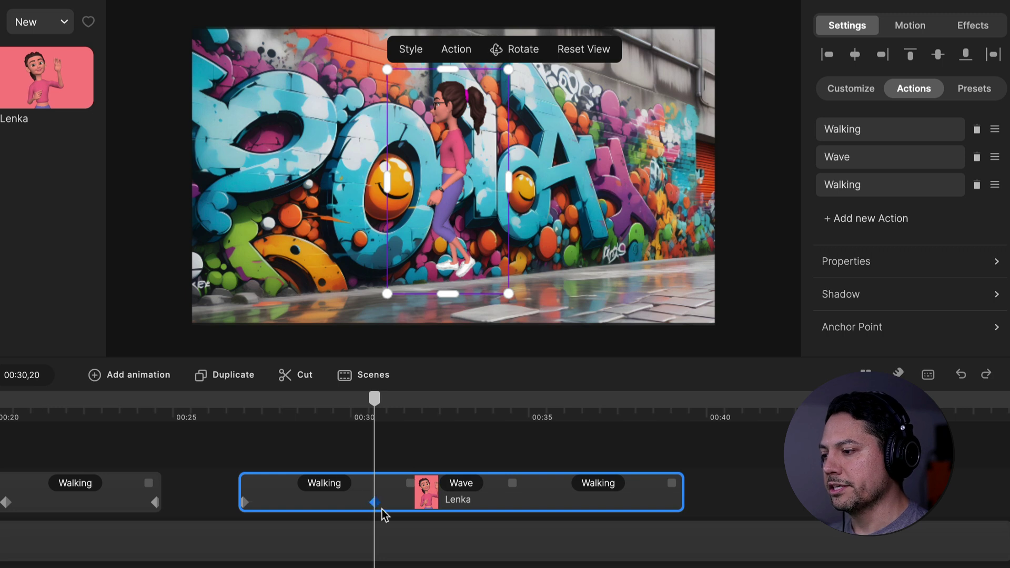
{"action": "left_click_drag", "start_coordinate": [448, 174], "coordinate": [463, 211]}
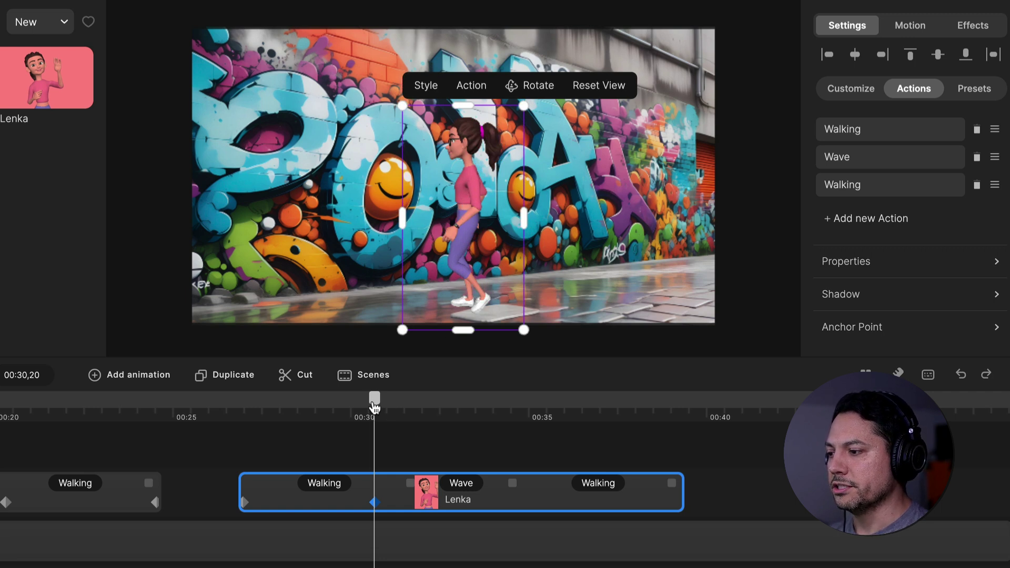
{"action": "mouse_move", "coordinate": [374, 408]}
{"action": "left_mouse_down"}
{"action": "mouse_move", "coordinate": [419, 411]}
{"action": "mouse_move", "coordinate": [380, 413]}
{"action": "mouse_move", "coordinate": [420, 414]}
{"action": "mouse_move", "coordinate": [393, 413]}
{"action": "left_mouse_up"}
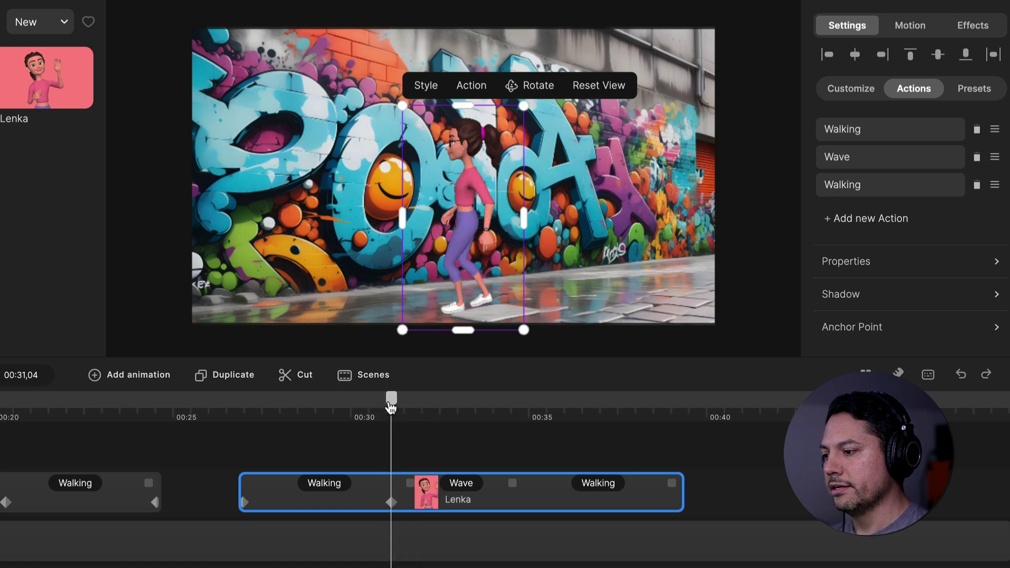
{"action": "left_click_drag", "start_coordinate": [391, 406], "coordinate": [493, 409]}
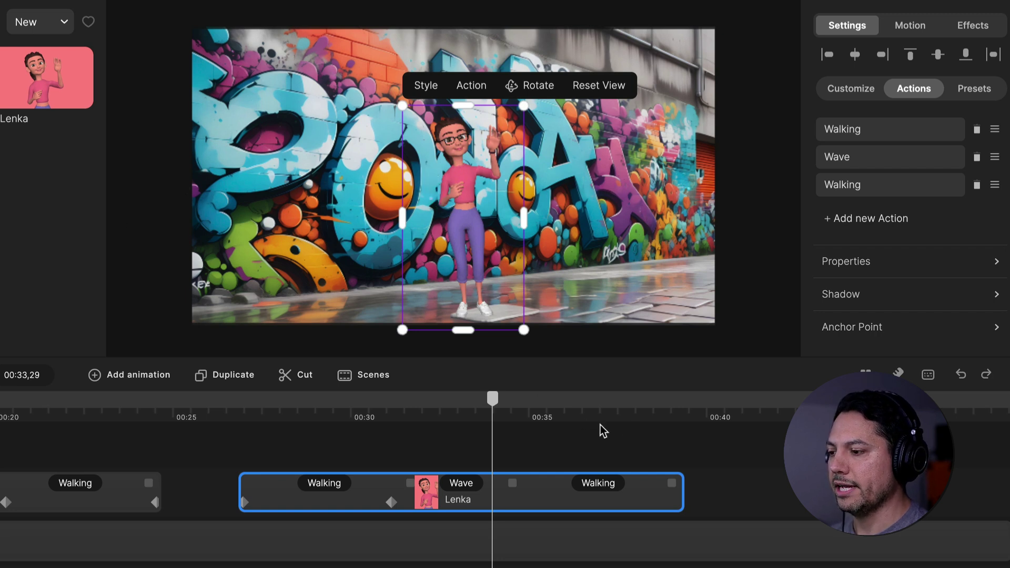
{"action": "left_click_drag", "start_coordinate": [491, 410], "coordinate": [496, 409]}
{"action": "right_click", "coordinate": [508, 501]}
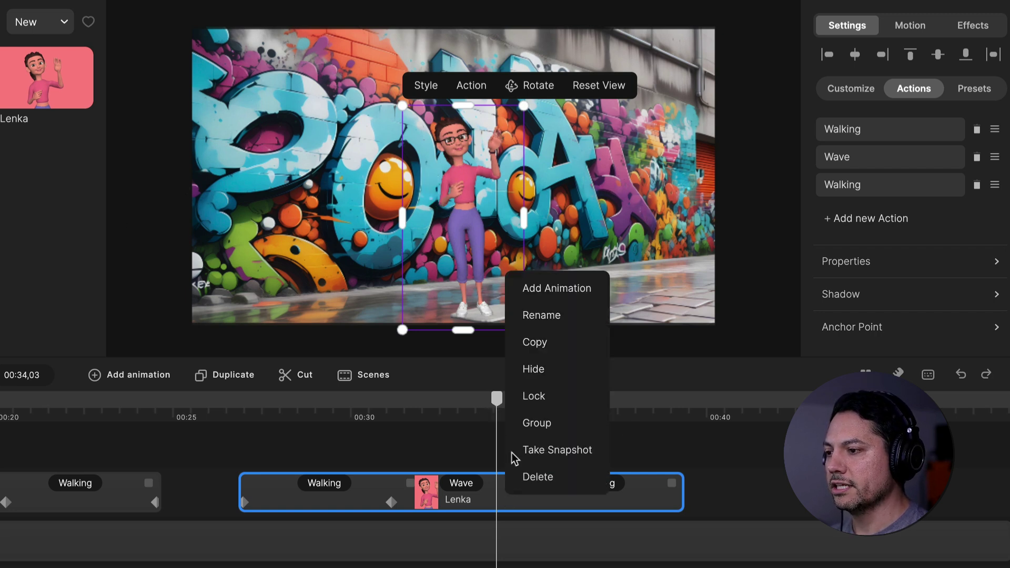
Add a linear Position animation to Lenka's clip for her exit
{"action": "left_click", "coordinate": [548, 292]}
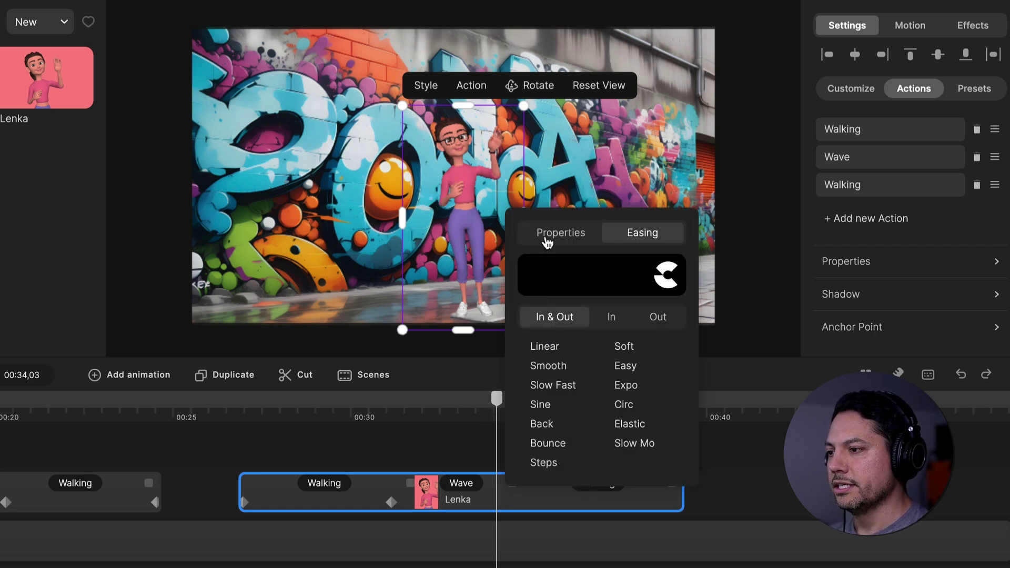
{"action": "left_click", "coordinate": [547, 234]}
{"action": "left_click", "coordinate": [546, 243]}
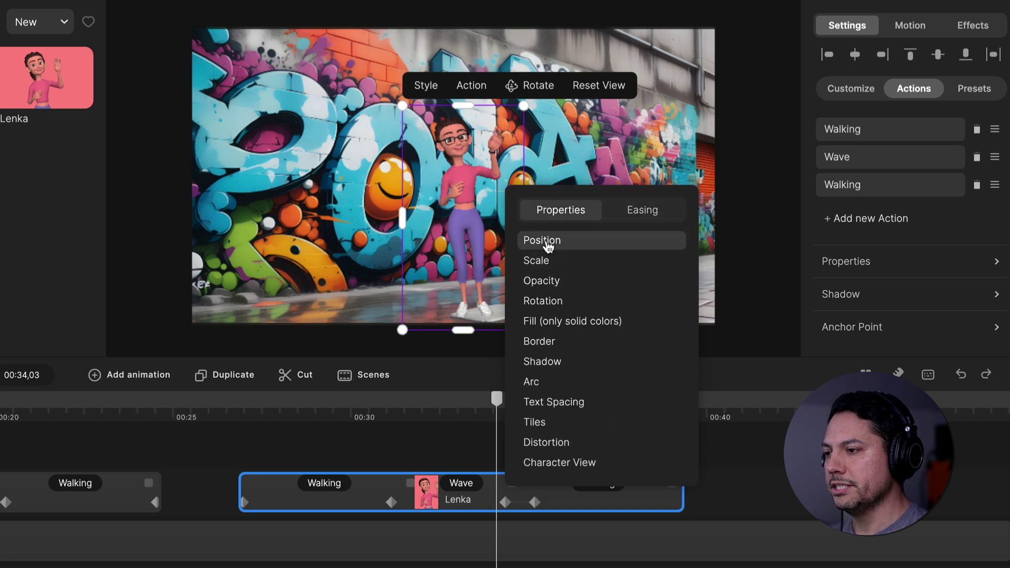
{"action": "left_click", "coordinate": [658, 214]}
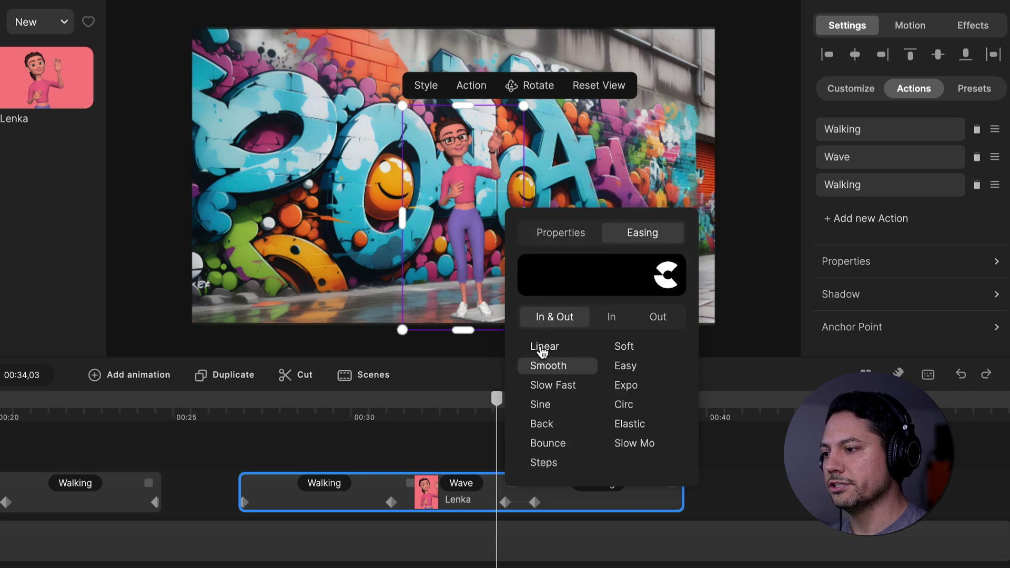
{"action": "left_click", "coordinate": [544, 349]}
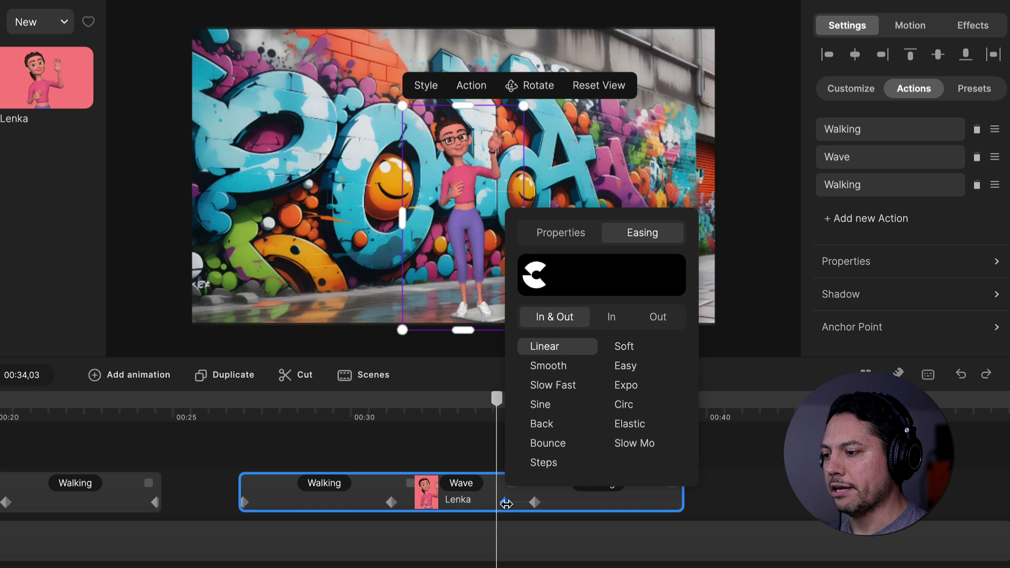
{"action": "left_click", "coordinate": [507, 504]}
{"action": "left_click", "coordinate": [547, 533]}
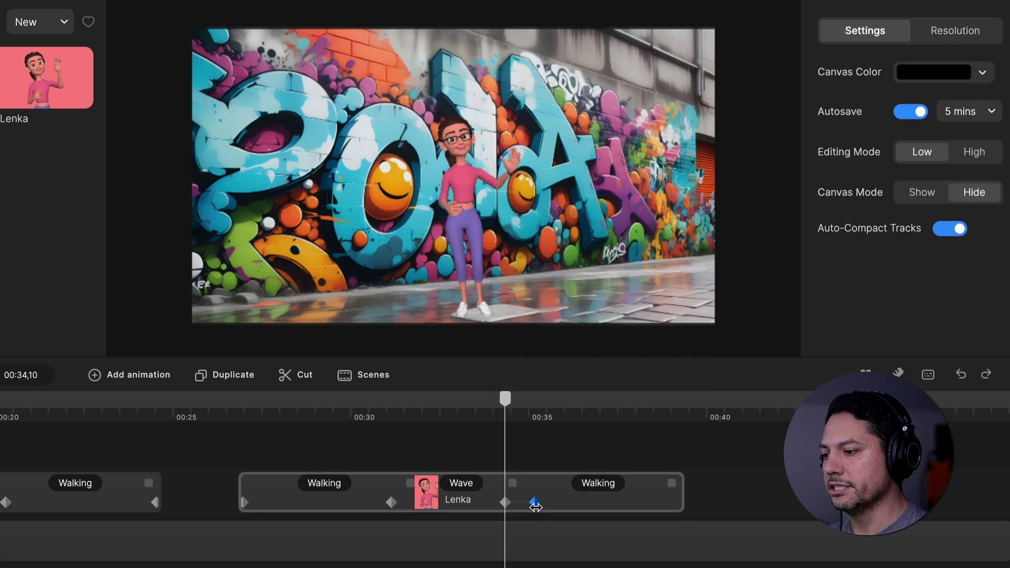
Move the end keyframe to the clip's end at 00:39,08 and place Lenka past the left edge
{"action": "left_click", "coordinate": [507, 504]}
{"action": "left_click", "coordinate": [537, 504]}
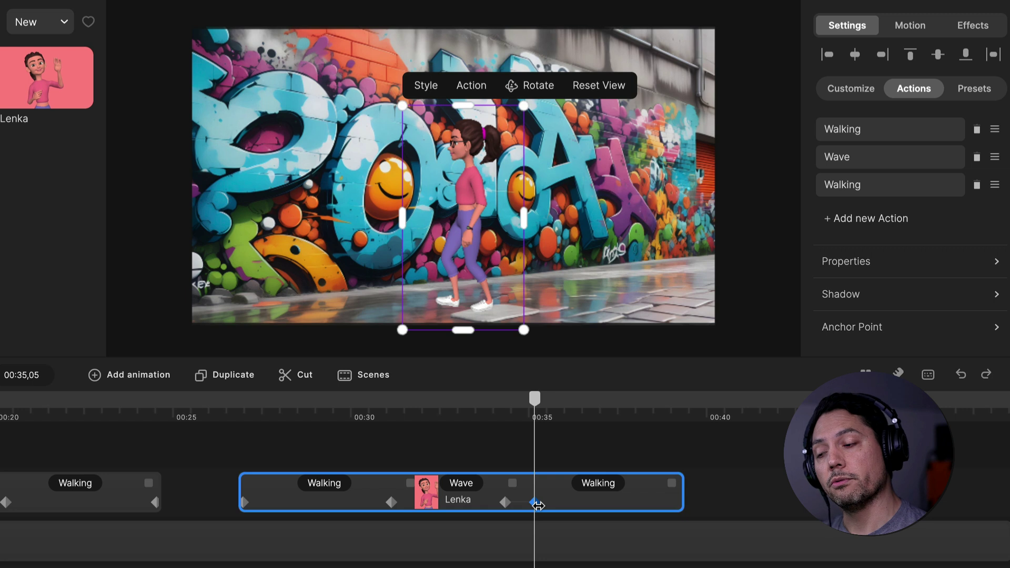
{"action": "left_click_drag", "start_coordinate": [548, 504], "coordinate": [681, 507]}
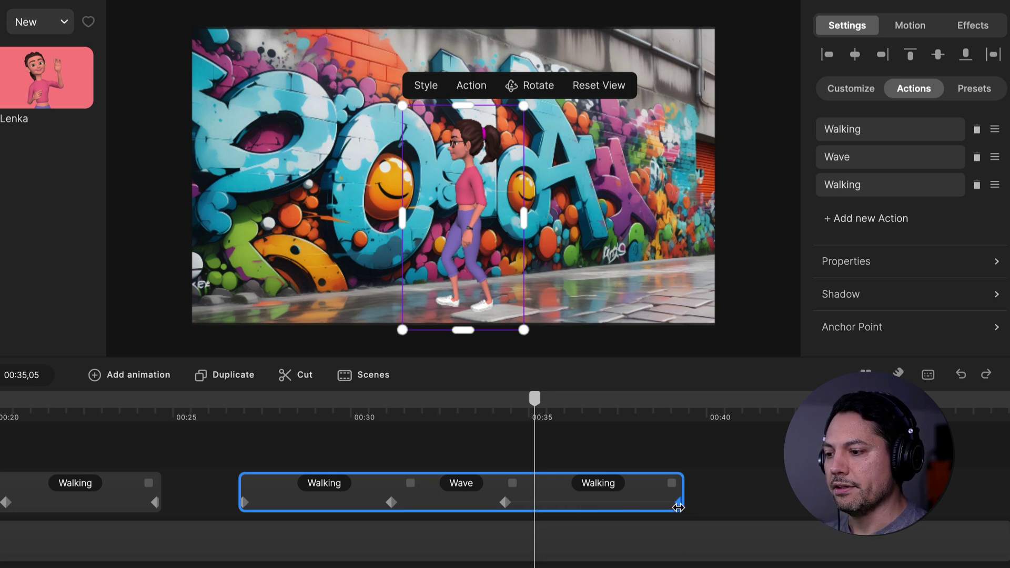
{"action": "left_click", "coordinate": [678, 506]}
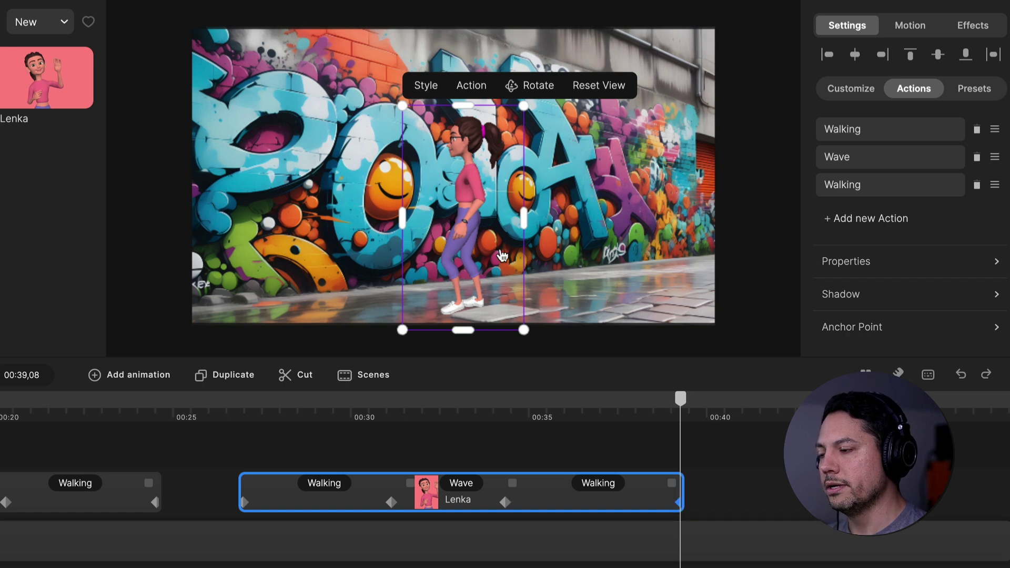
{"action": "left_click_drag", "start_coordinate": [471, 252], "coordinate": [159, 260]}
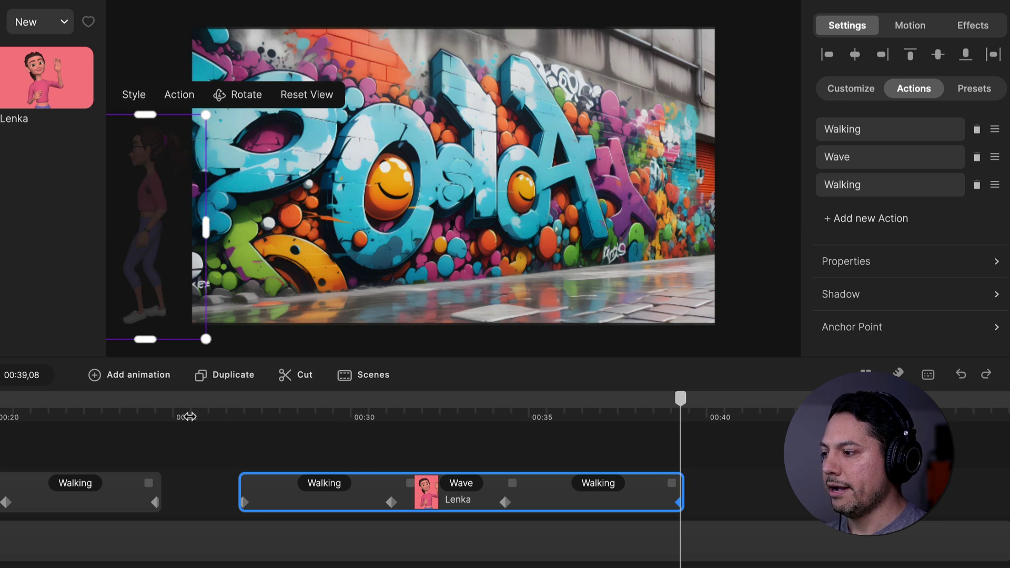
{"action": "left_click_drag", "start_coordinate": [232, 411], "coordinate": [699, 377]}
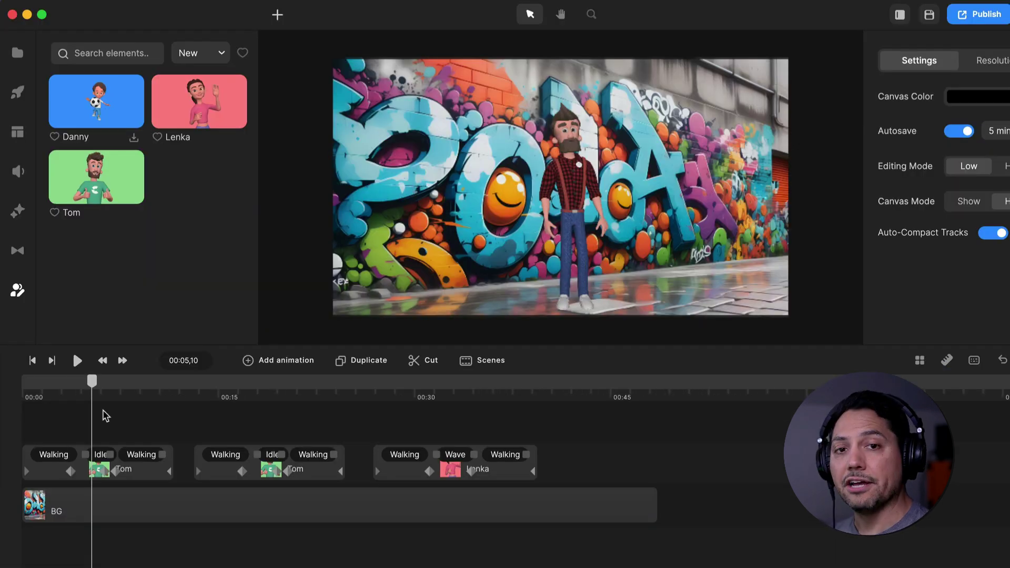